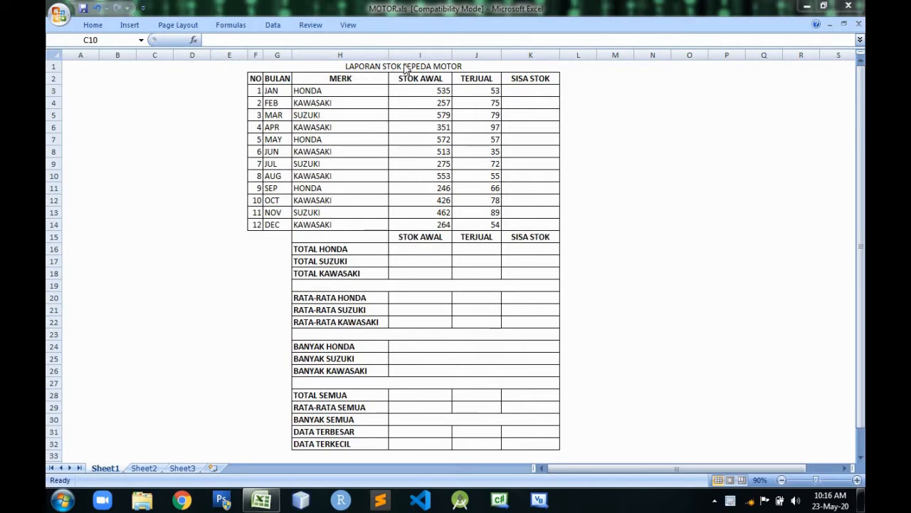
# Review the January to December entries in the month, MERK, STOK AWAL and TERJUAL columns of the motorcycle stock table.
pyautogui.click(283, 90)
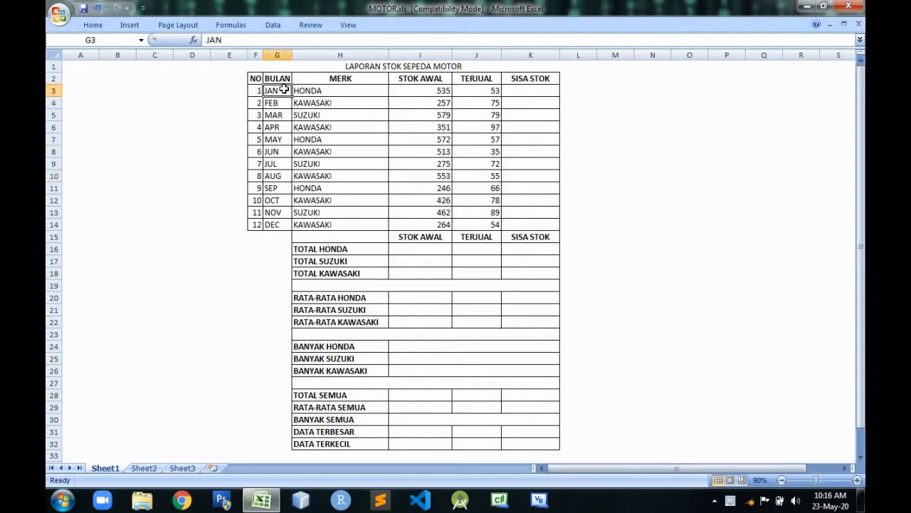
pyautogui.click(282, 225)
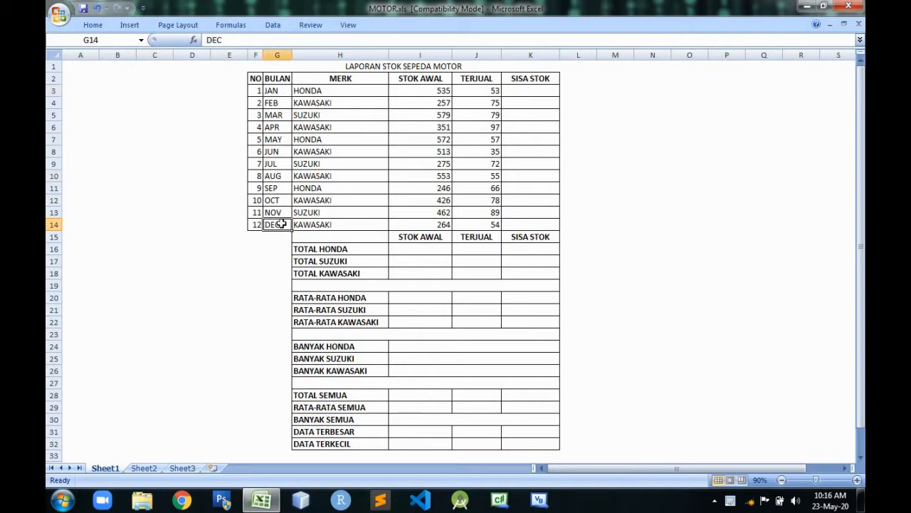
pyautogui.click(349, 90)
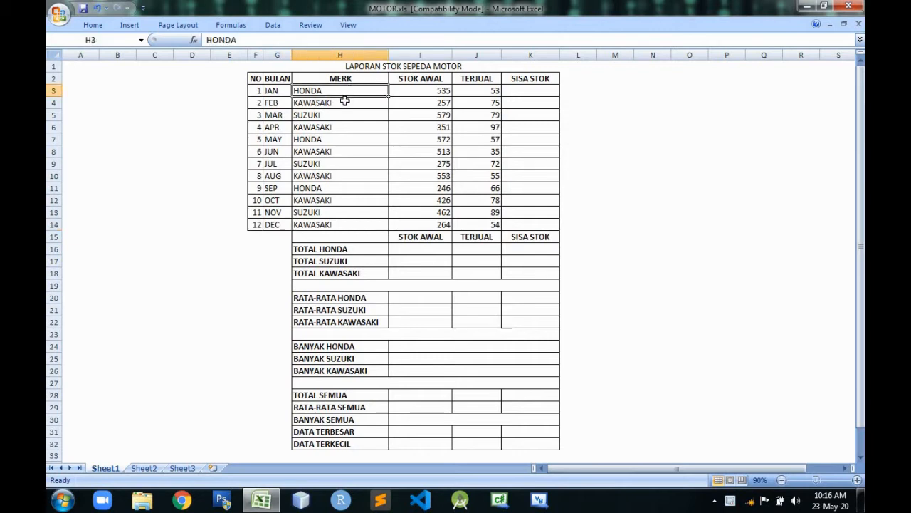
pyautogui.click(345, 102)
pyautogui.click(340, 118)
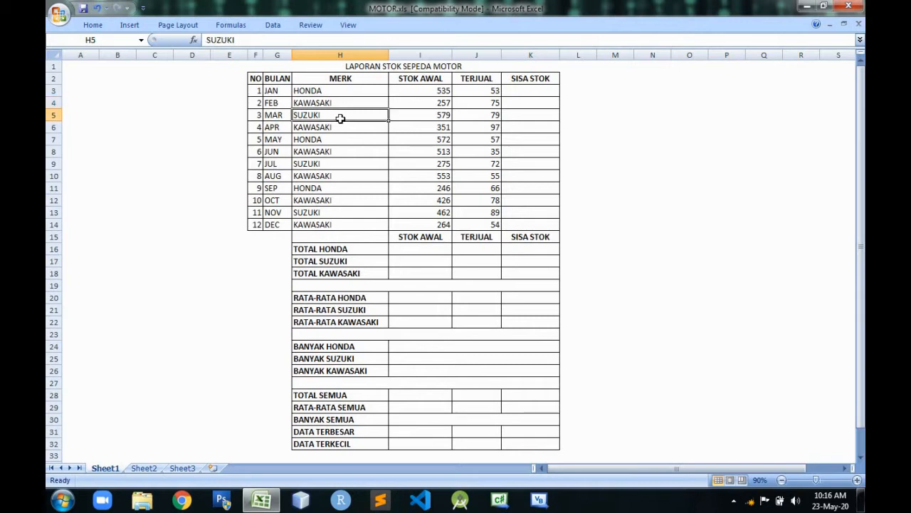
pyautogui.click(441, 91)
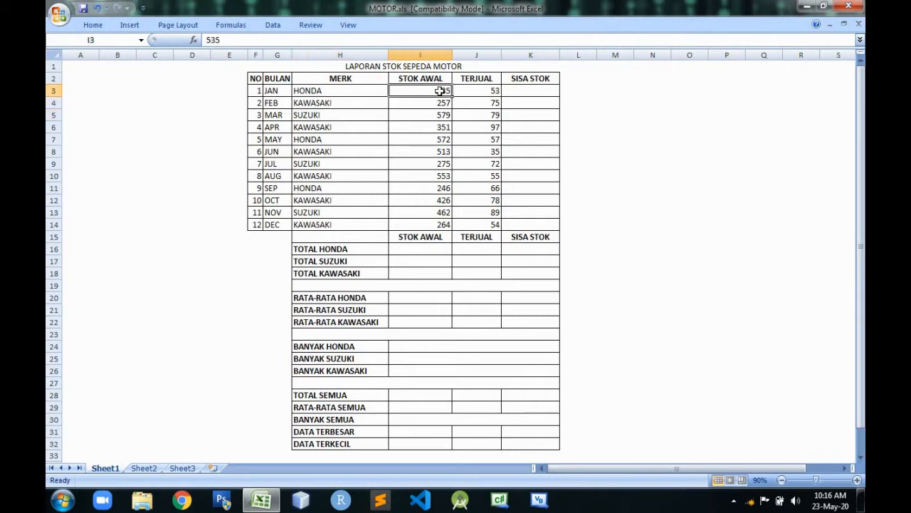
pyautogui.click(479, 91)
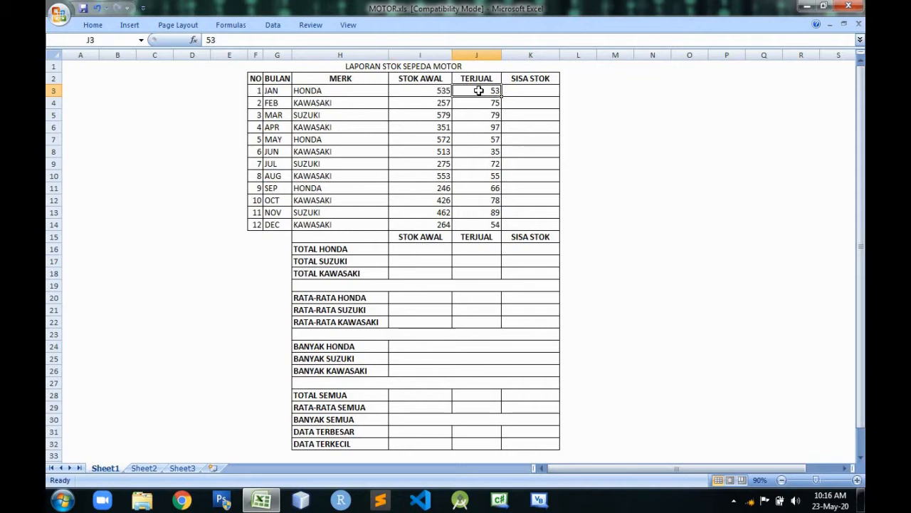
# Calculate January's SISA STOK in K3 by subtracting TERJUAL from STOK AWAL with the formula =I3-J3.
pyautogui.click(516, 91)
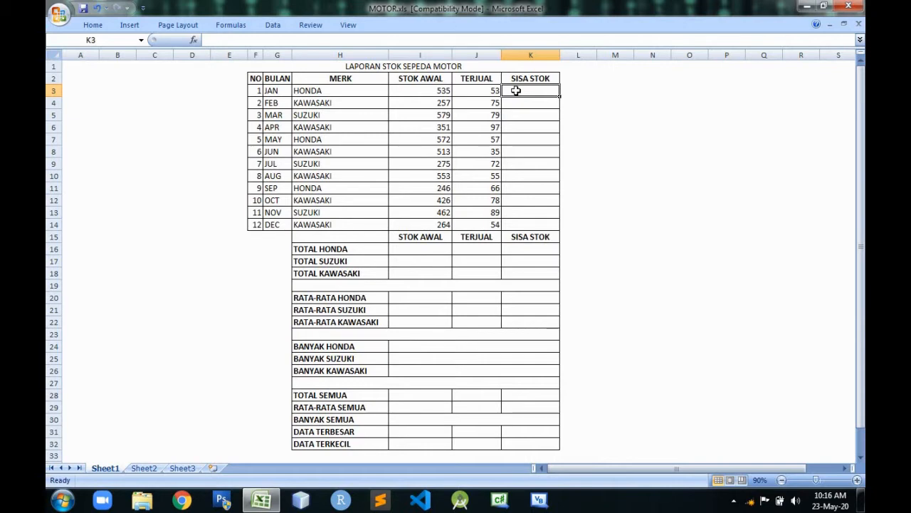
pyautogui.write('=')
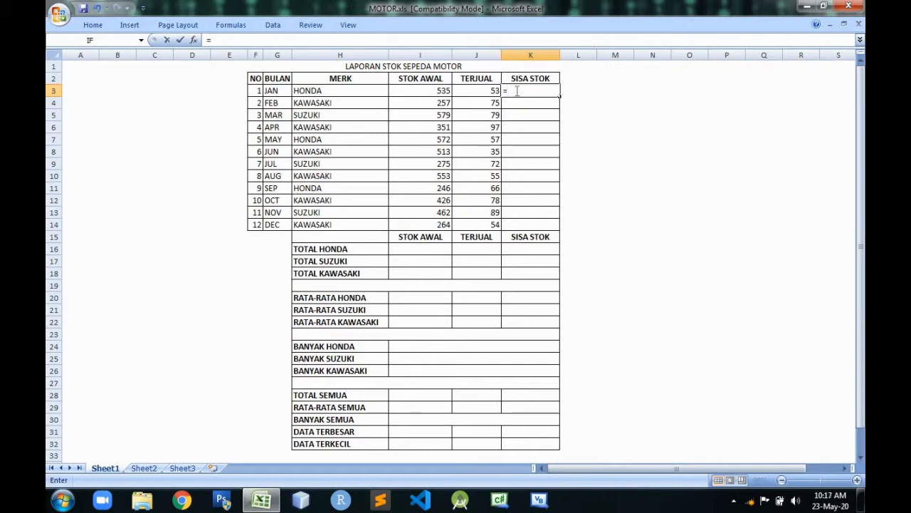
pyautogui.click(443, 91)
pyautogui.write('-')
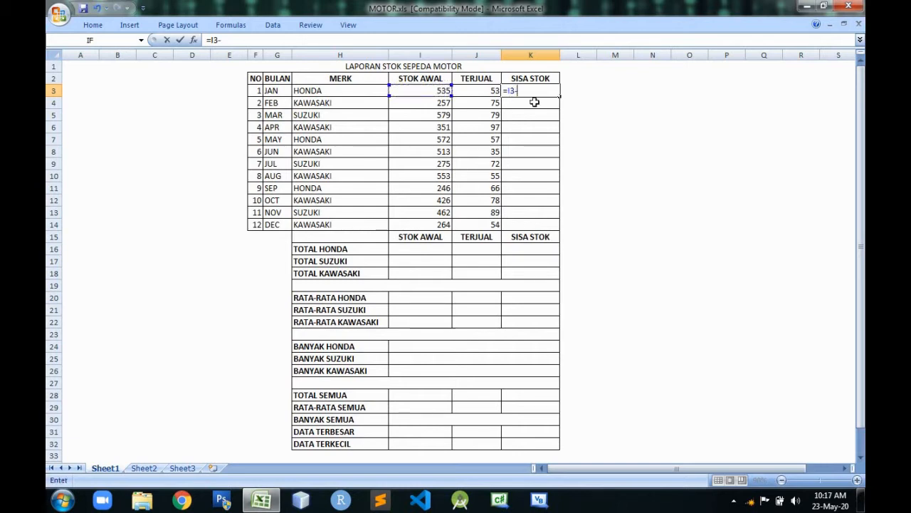
pyautogui.click(491, 90)
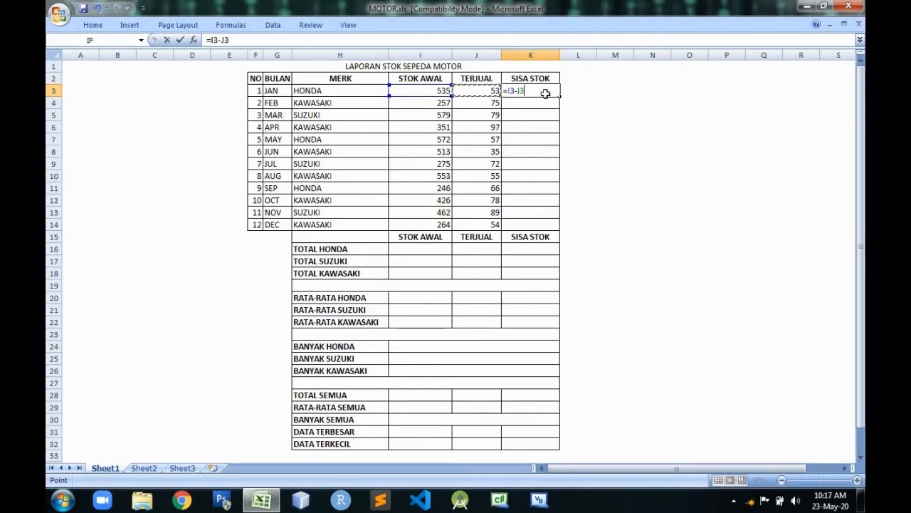
pyautogui.press('Return')
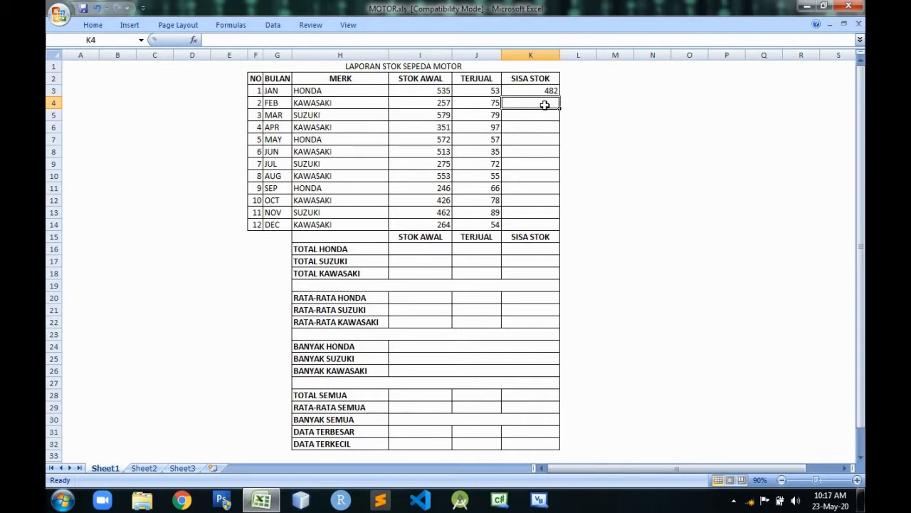
pyautogui.write('=')
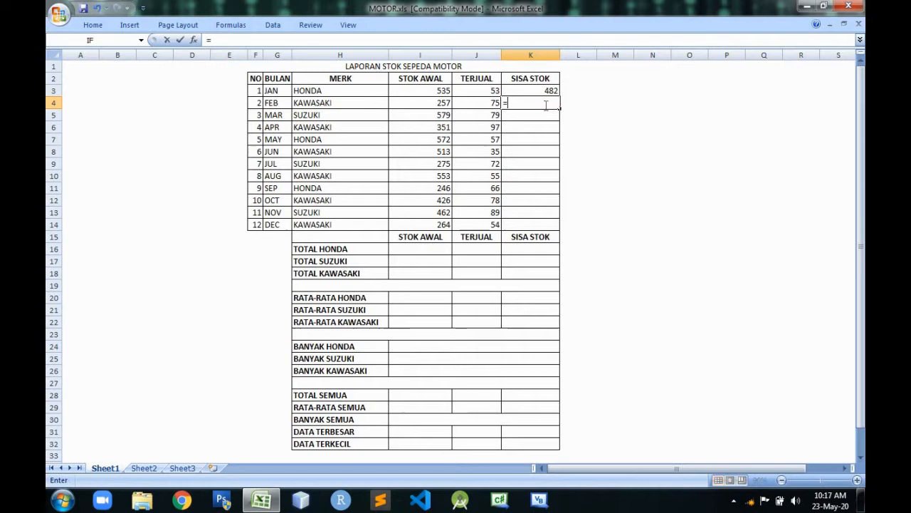
pyautogui.click(437, 101)
pyautogui.write('-')
pyautogui.click(470, 103)
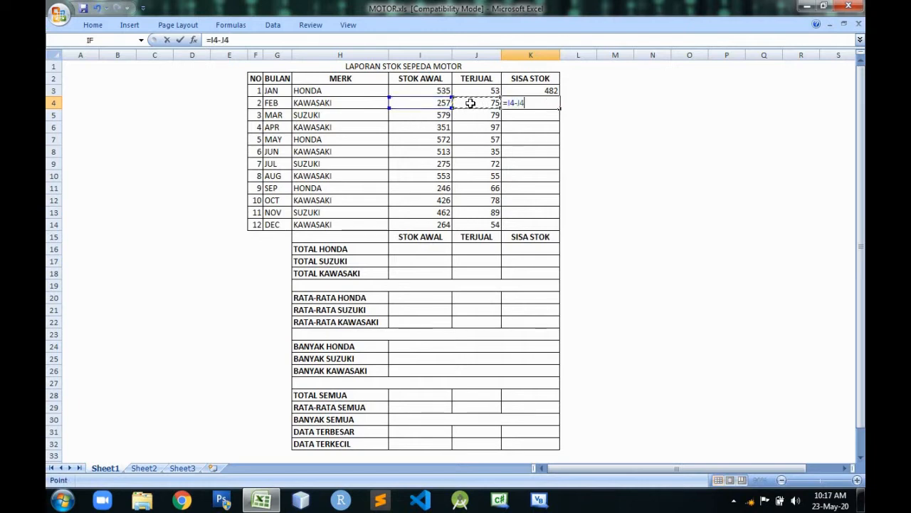
pyautogui.press('BackSpace')
pyautogui.press('BackSpace')
pyautogui.press('BackSpace')
pyautogui.press('BackSpace')
pyautogui.press('BackSpace')
pyautogui.press('BackSpace')
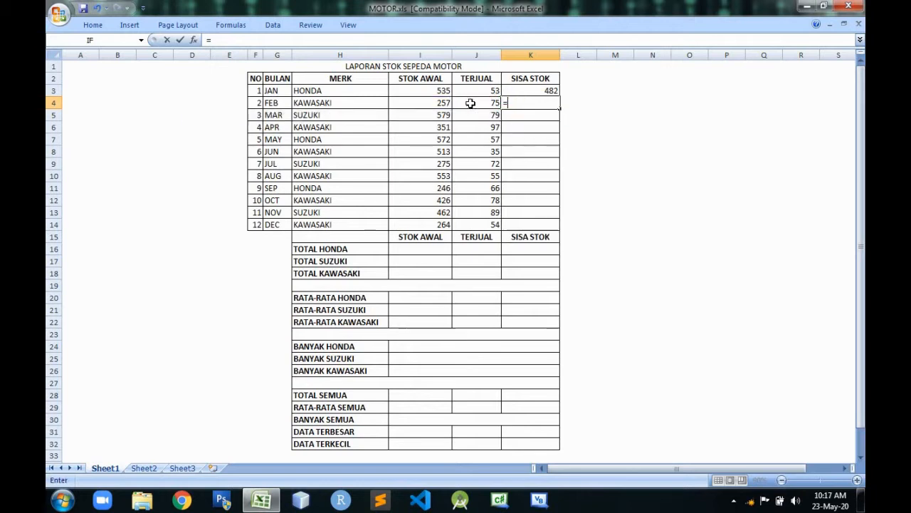
pyautogui.click(621, 112)
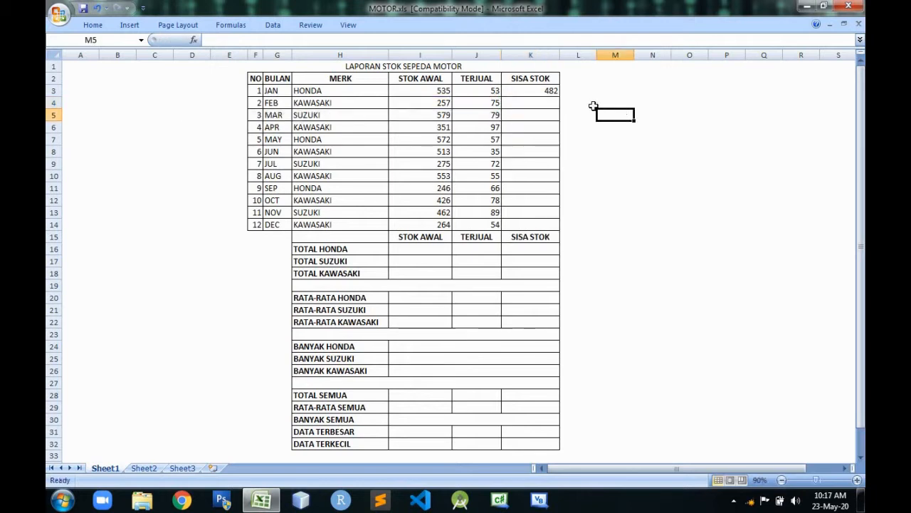
# Fill the remaining-stock formula from K3 down through K14 for the other months.
pyautogui.click(554, 91)
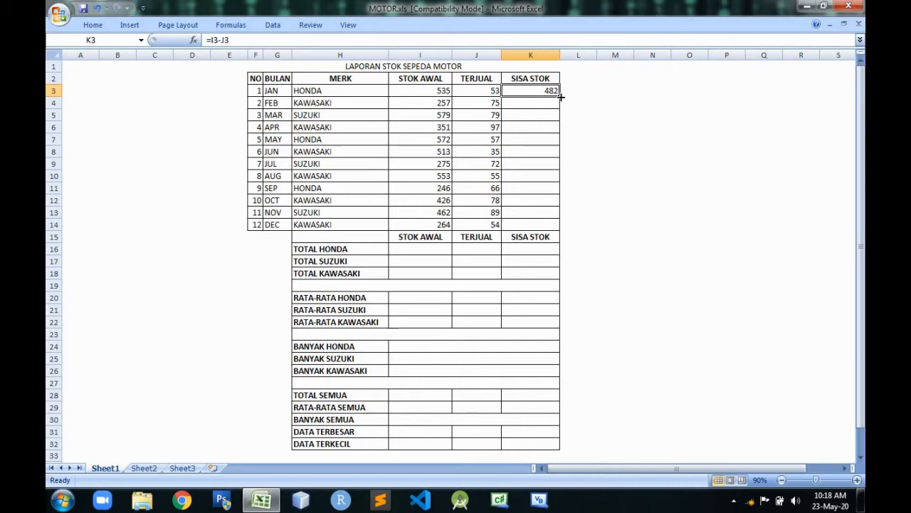
pyautogui.moveTo(561, 96); pyautogui.dragTo(550, 226)
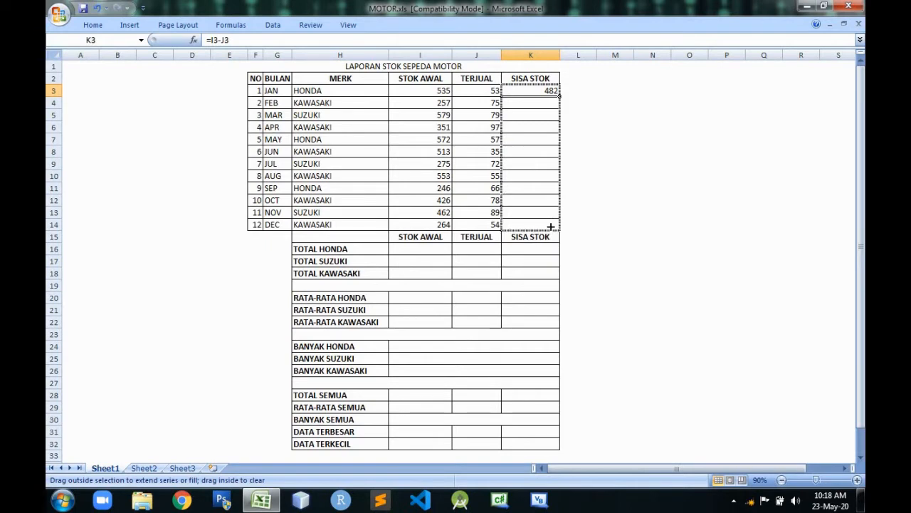
pyautogui.moveTo(550, 226); pyautogui.dragTo(551, 226)
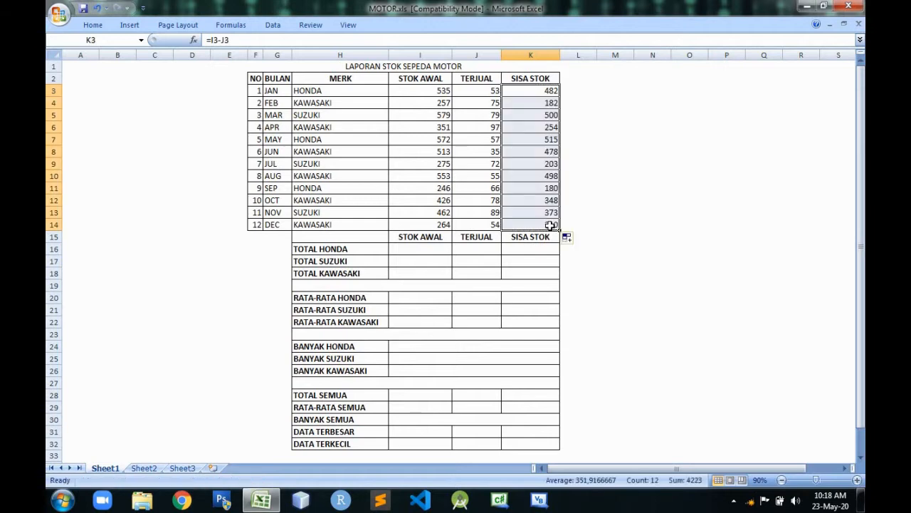
pyautogui.click(600, 162)
# Check the row references of the SISA STOK formulas in K3 through K5 and in K14.
pyautogui.click(553, 102)
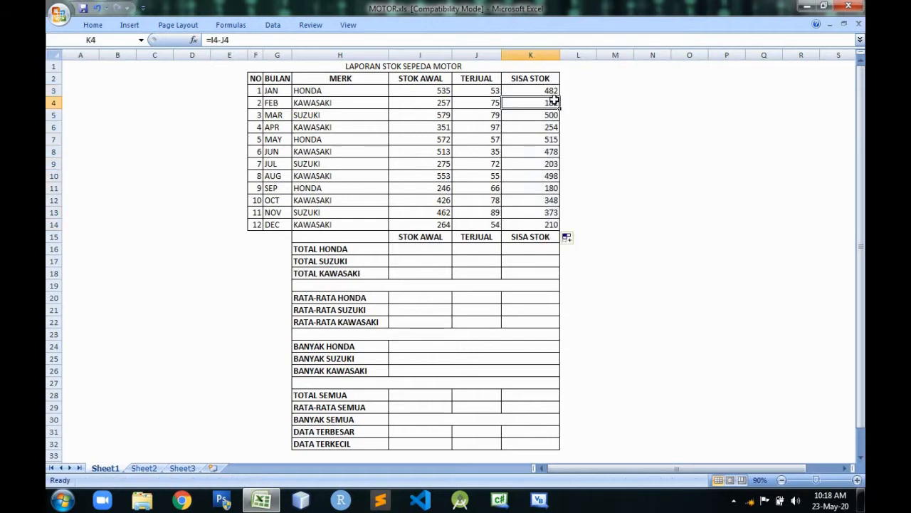
pyautogui.click(554, 90)
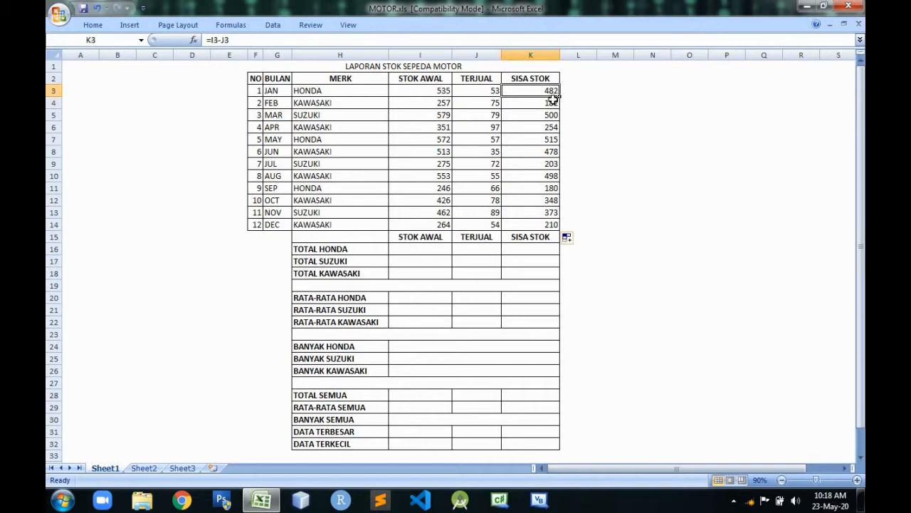
pyautogui.click(554, 101)
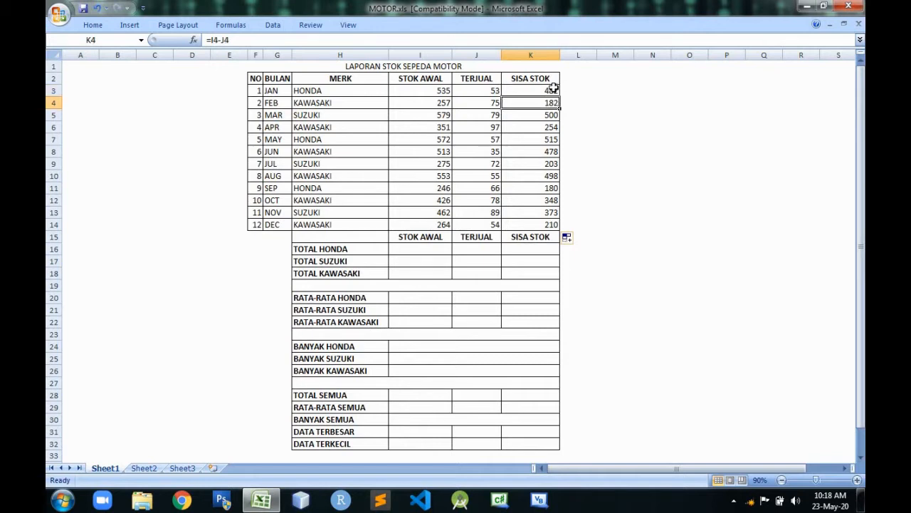
pyautogui.click(553, 91)
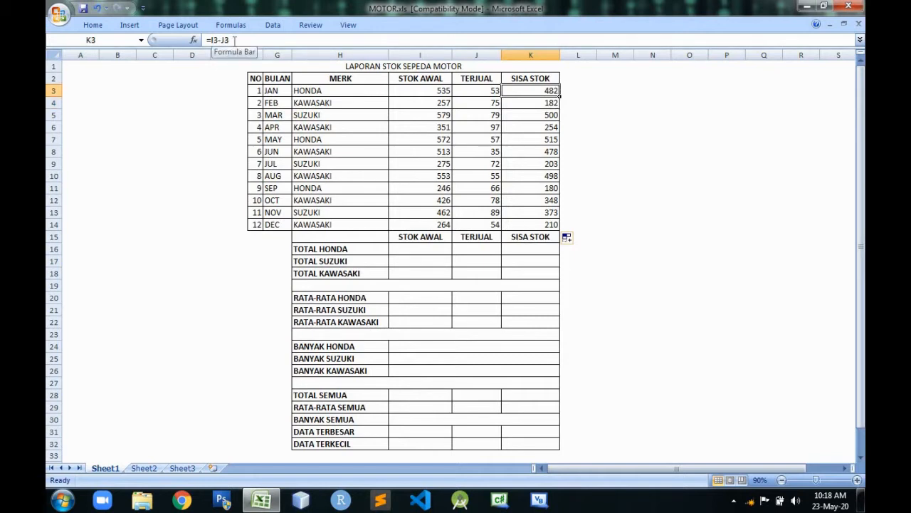
pyautogui.press('Down')
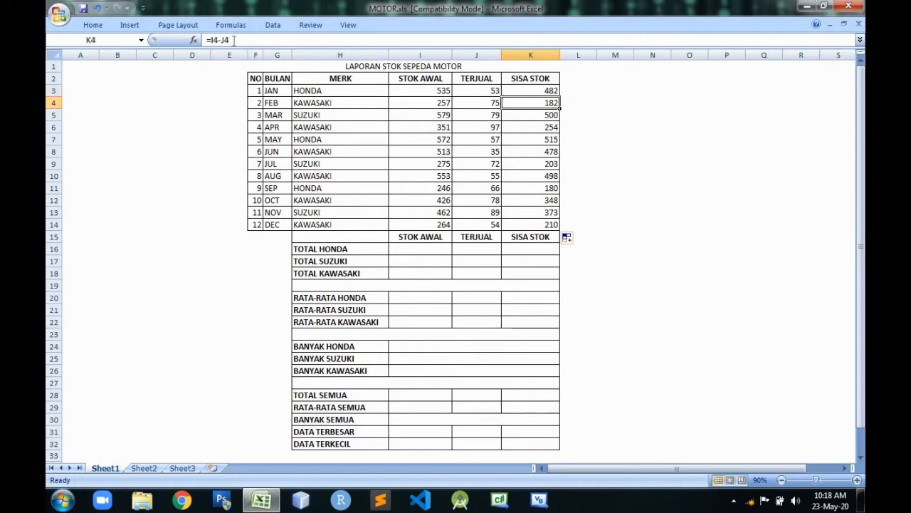
pyautogui.press('Down')
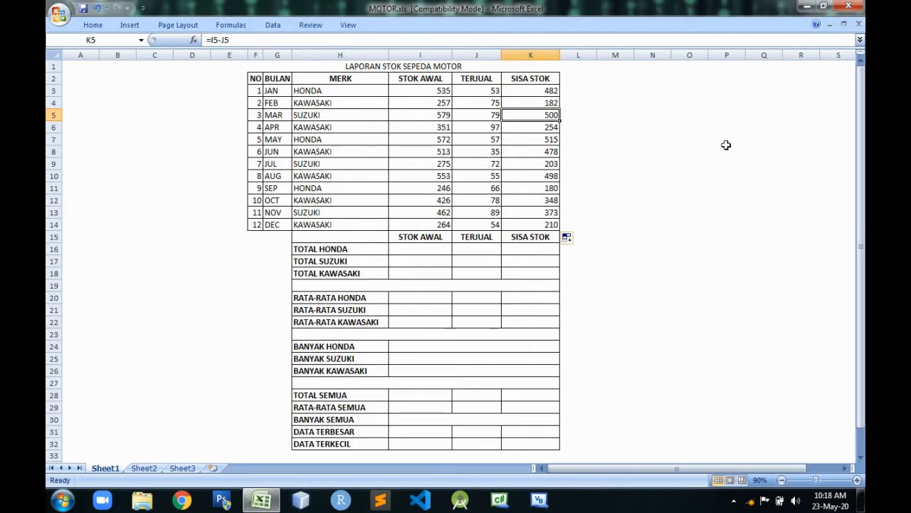
pyautogui.press('Down')
pyautogui.click(554, 223)
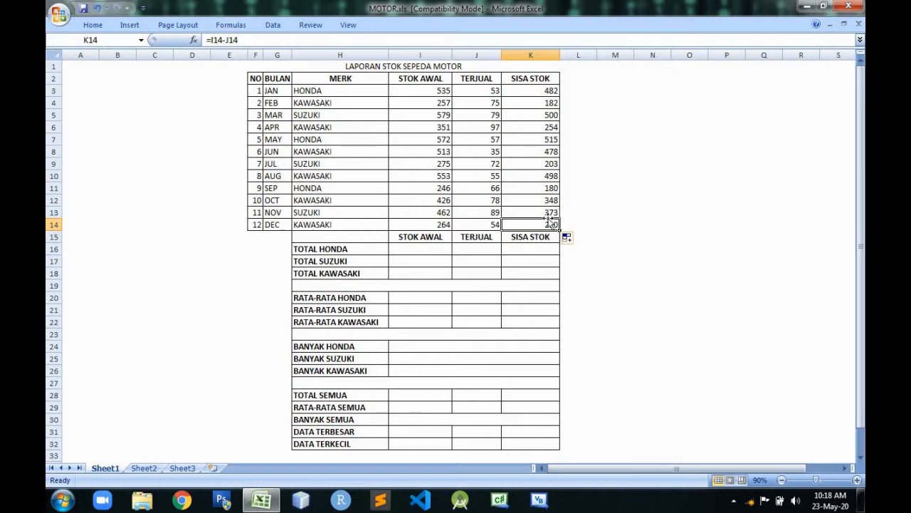
pyautogui.click(616, 224)
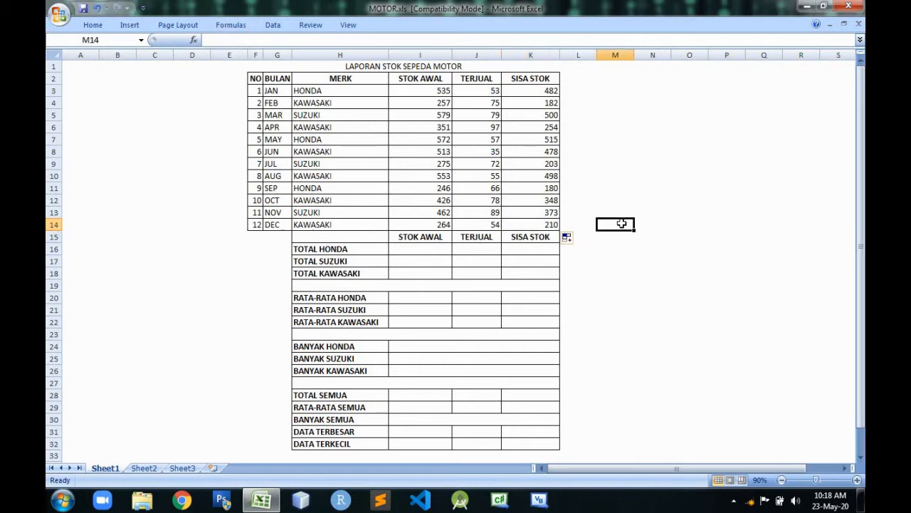
pyautogui.click(545, 89)
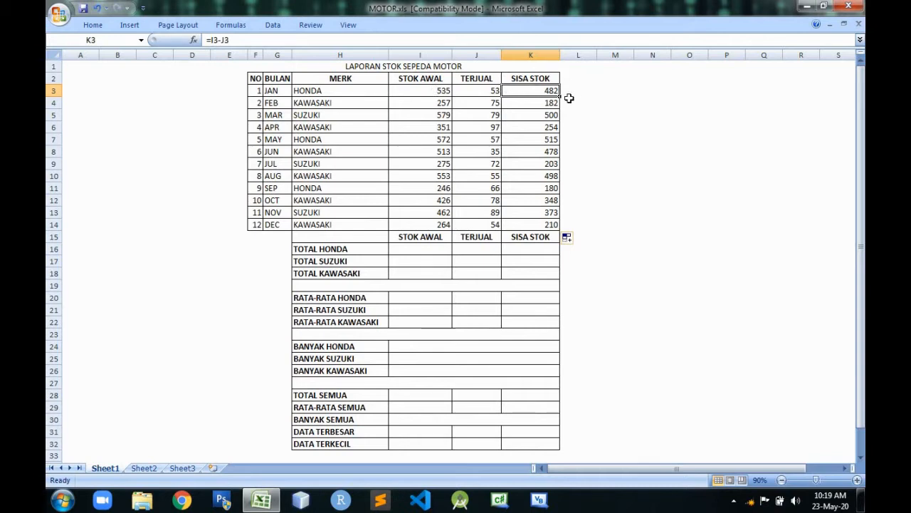
# Examine the TOTAL HONDA, TOTAL SUZUKI and TOTAL KAWASAKI rows and their STOK AWAL cells below the monthly data.
pyautogui.click(419, 248)
pyautogui.click(420, 261)
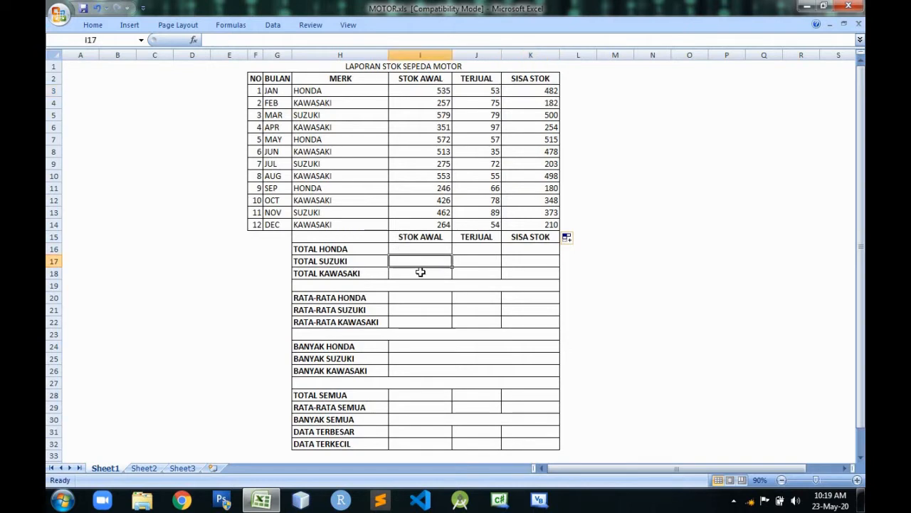
pyautogui.click(432, 248)
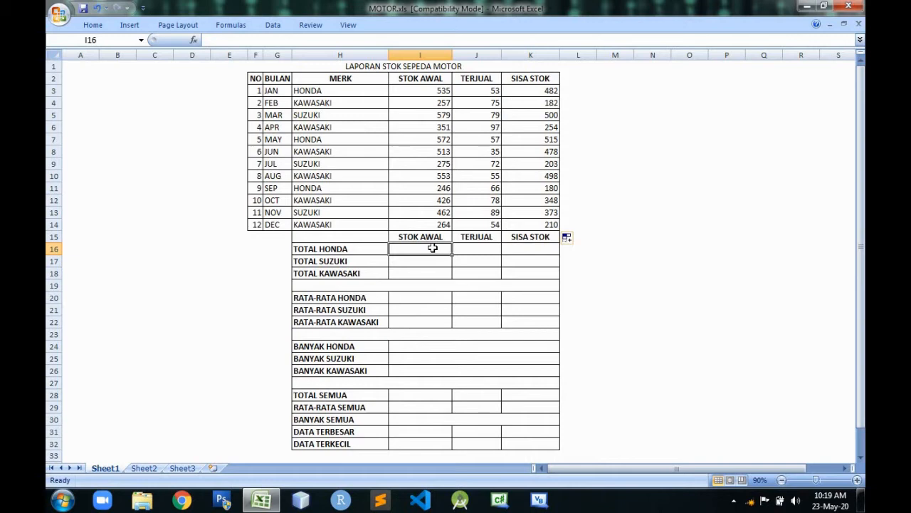
pyautogui.click(366, 264)
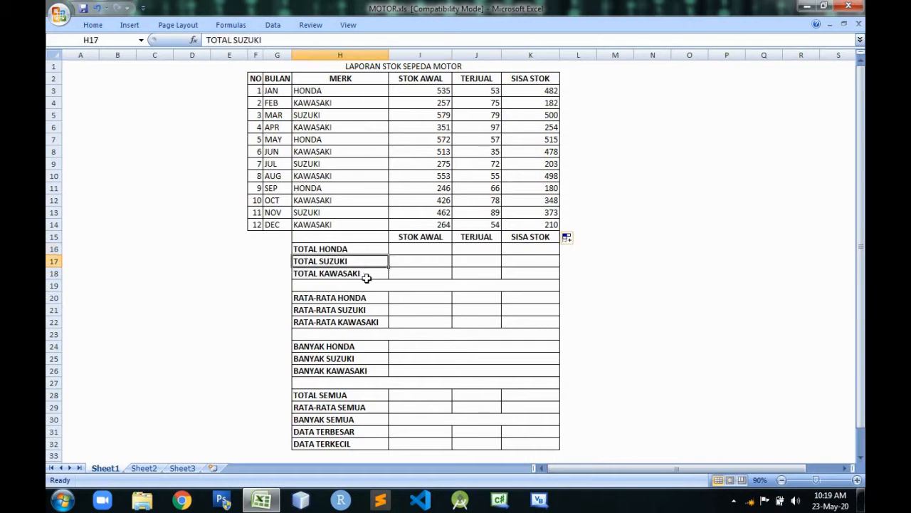
pyautogui.click(368, 278)
pyautogui.click(422, 245)
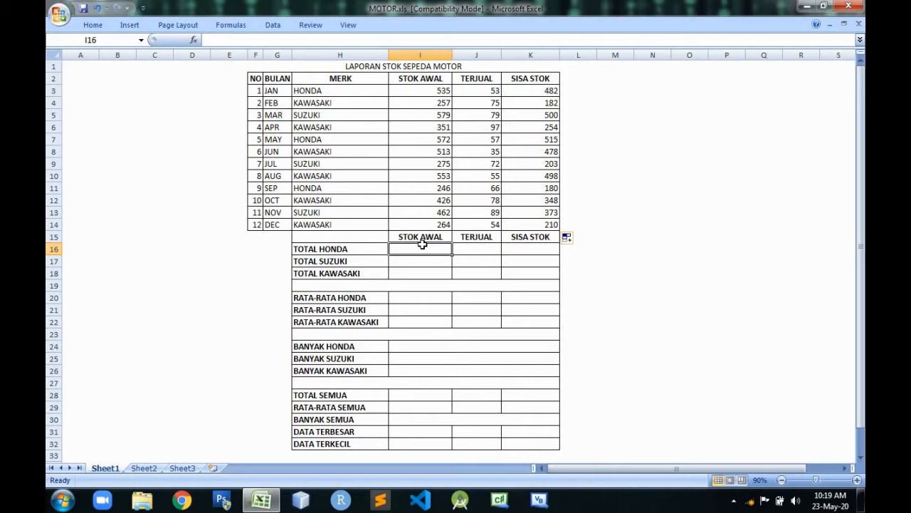
pyautogui.click(279, 94)
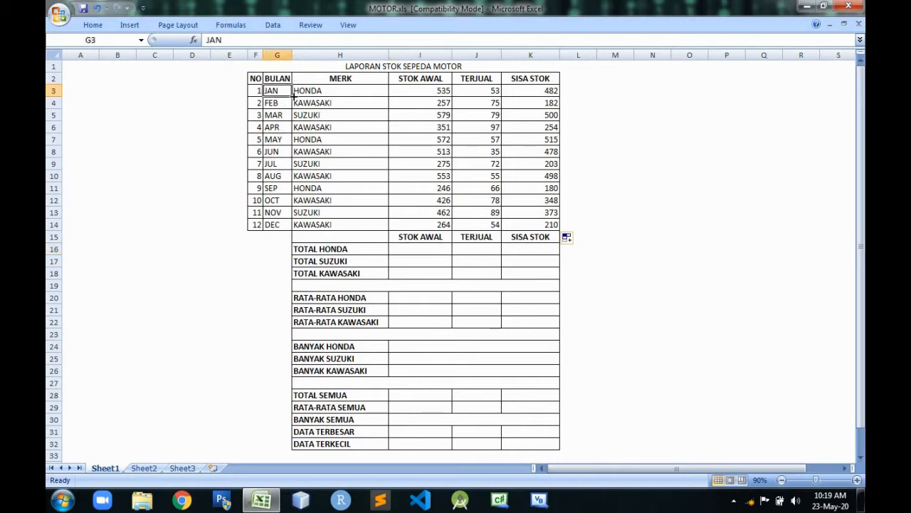
# Total the Honda STOK AWAL in I16 by adding the January, May and September cells with =I3+I7+I11.
pyautogui.click(440, 249)
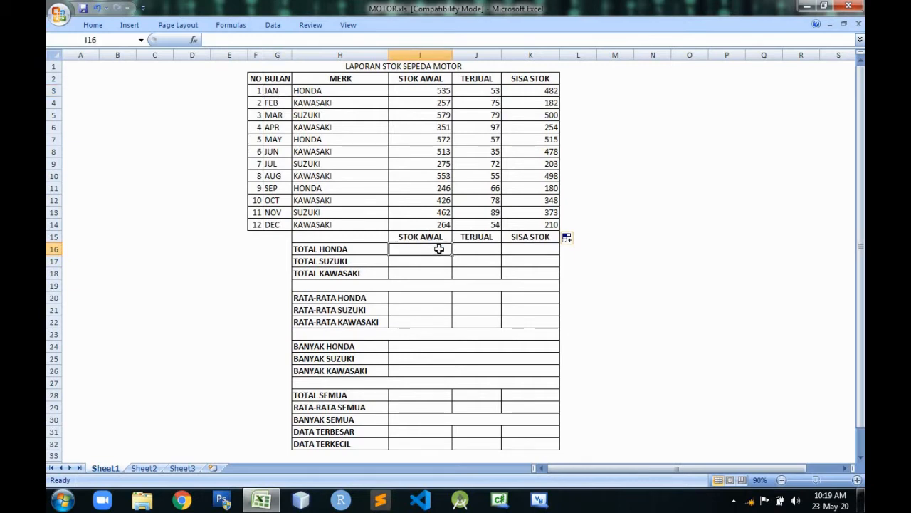
pyautogui.write('=')
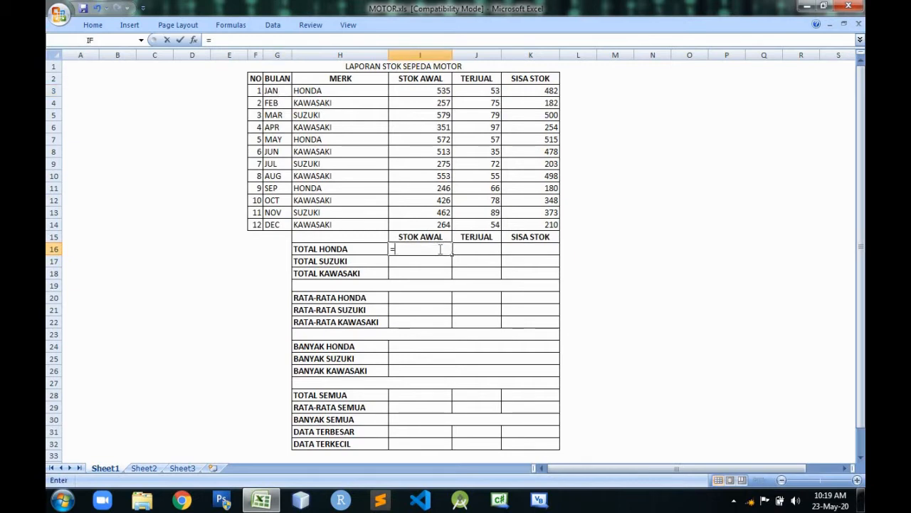
pyautogui.click(444, 85)
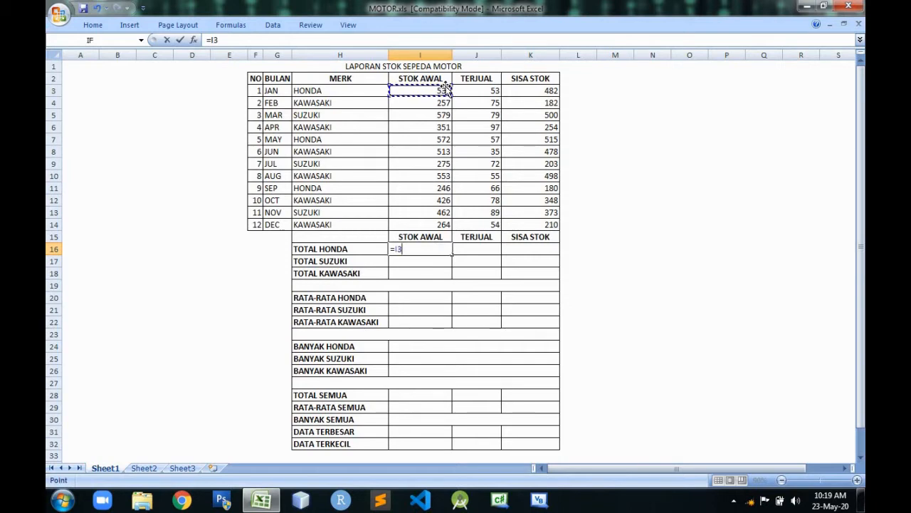
pyautogui.write('+')
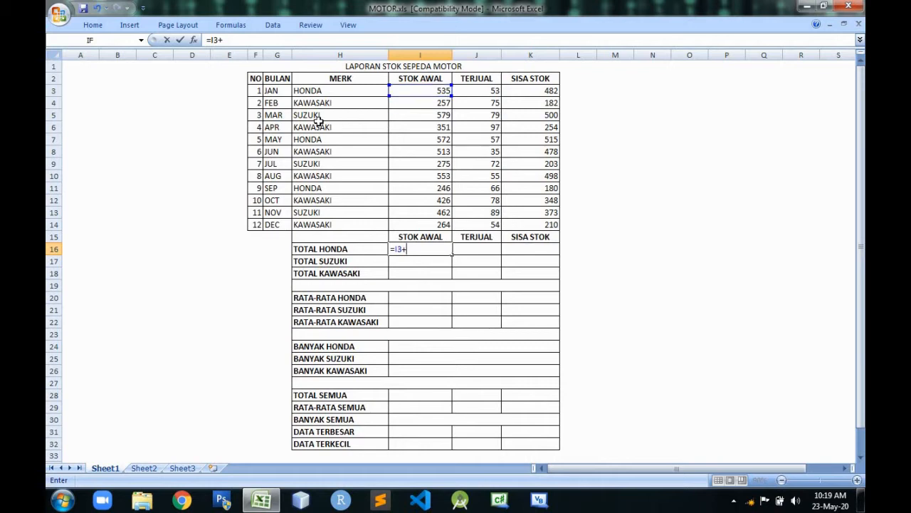
pyautogui.click(425, 139)
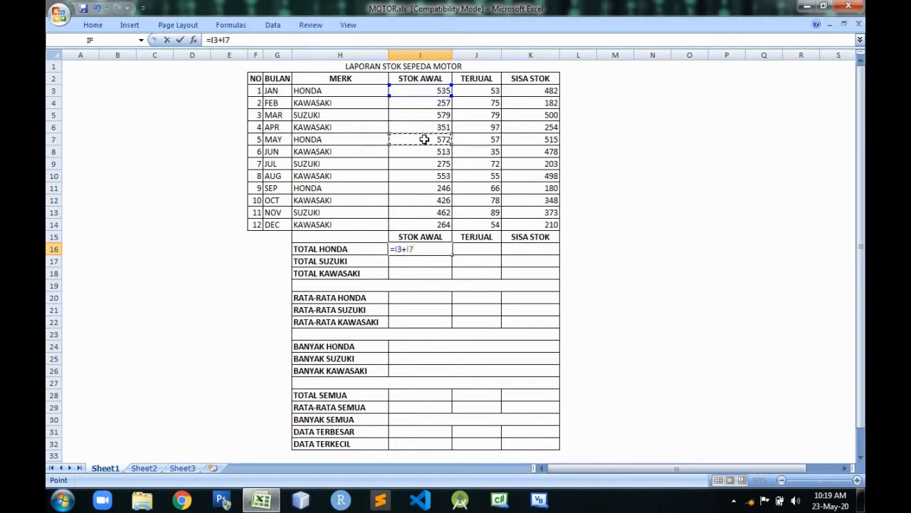
pyautogui.write('+')
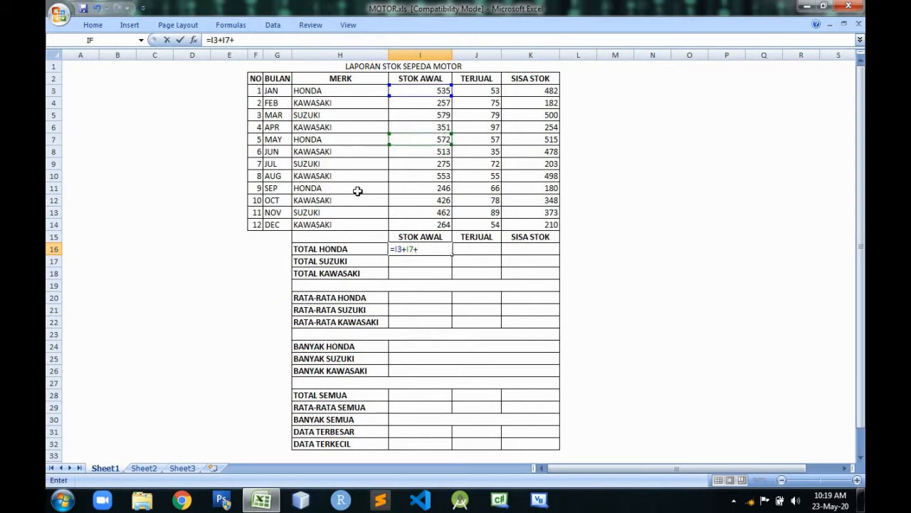
pyautogui.click(419, 188)
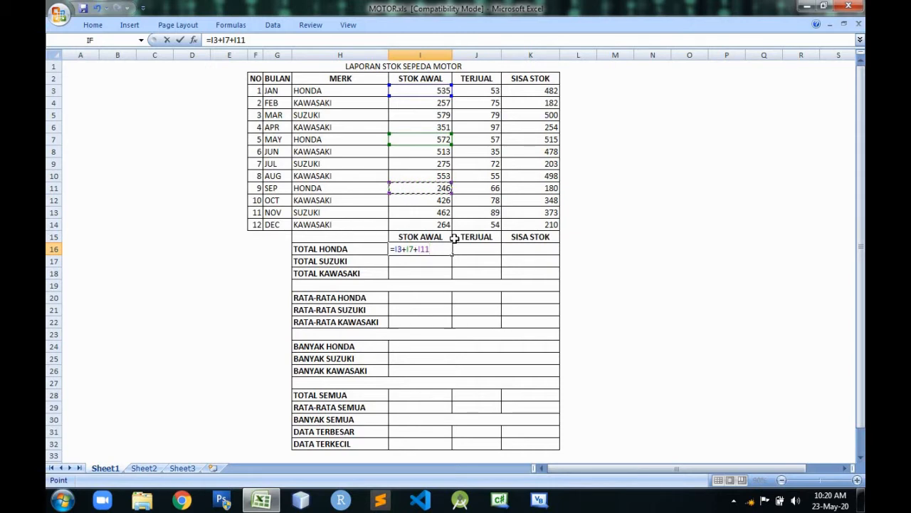
pyautogui.press('Return')
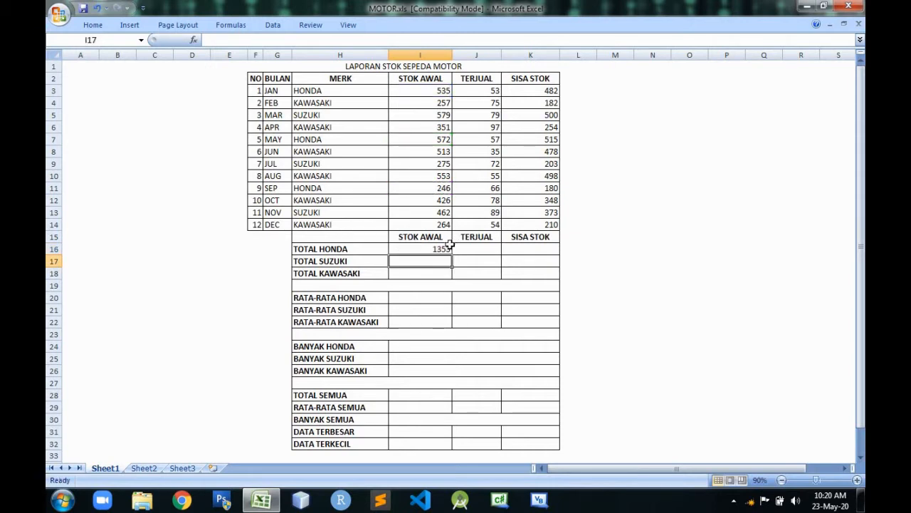
# Check the cell references in the TOTAL HONDA formula in I16 against the monthly rows.
pyautogui.click(443, 247)
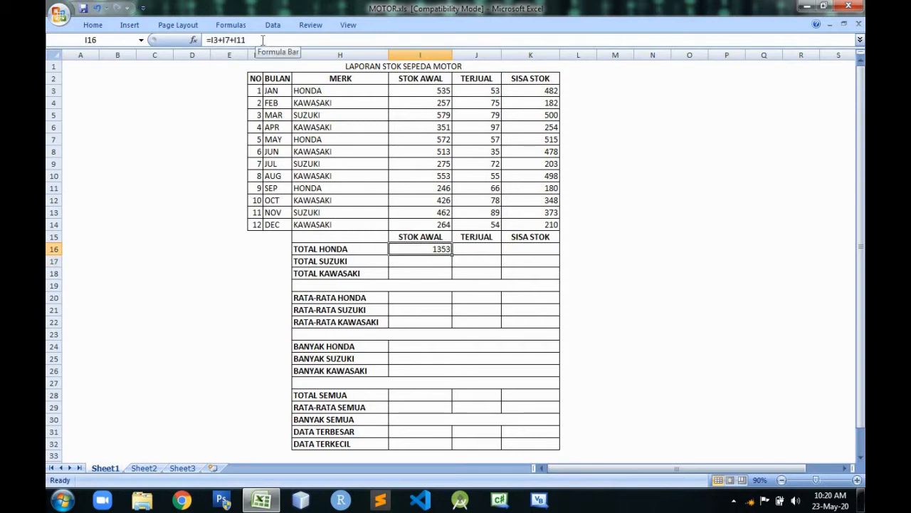
pyautogui.click(283, 90)
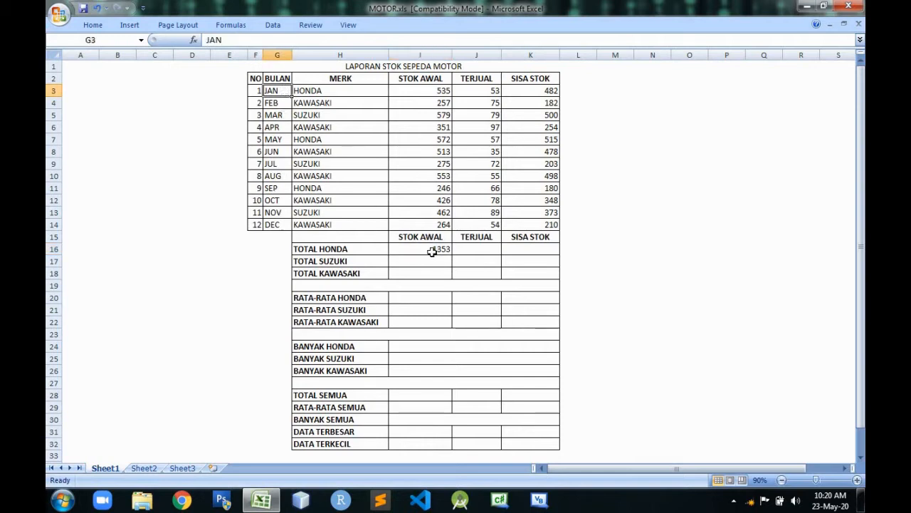
pyautogui.doubleClick(433, 250)
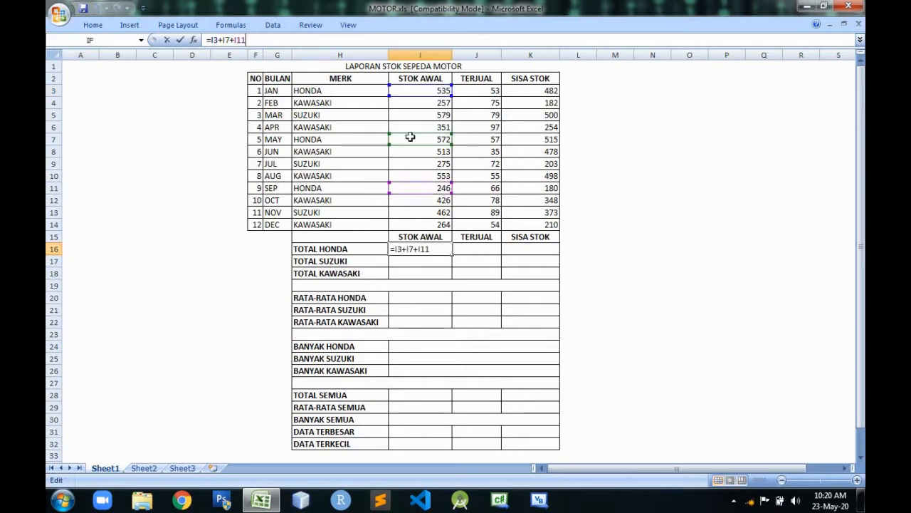
pyautogui.click(278, 237)
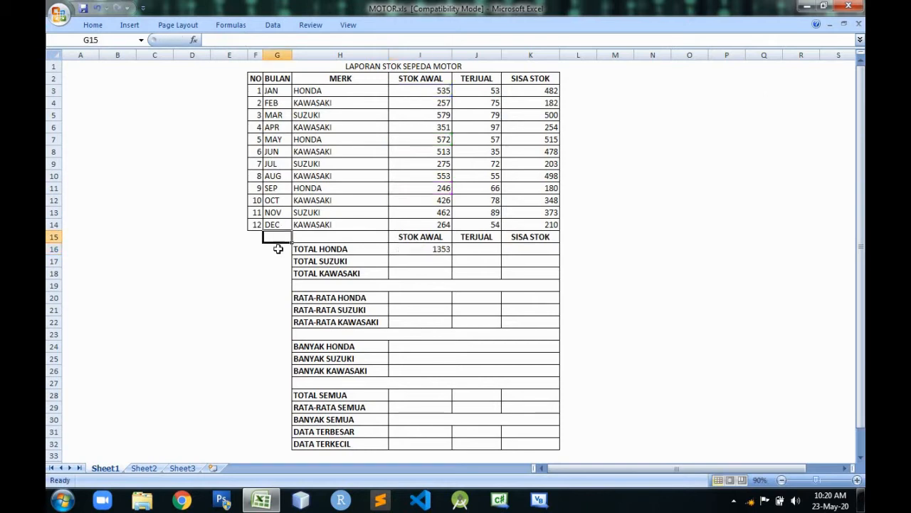
pyautogui.click(277, 249)
pyautogui.click(278, 272)
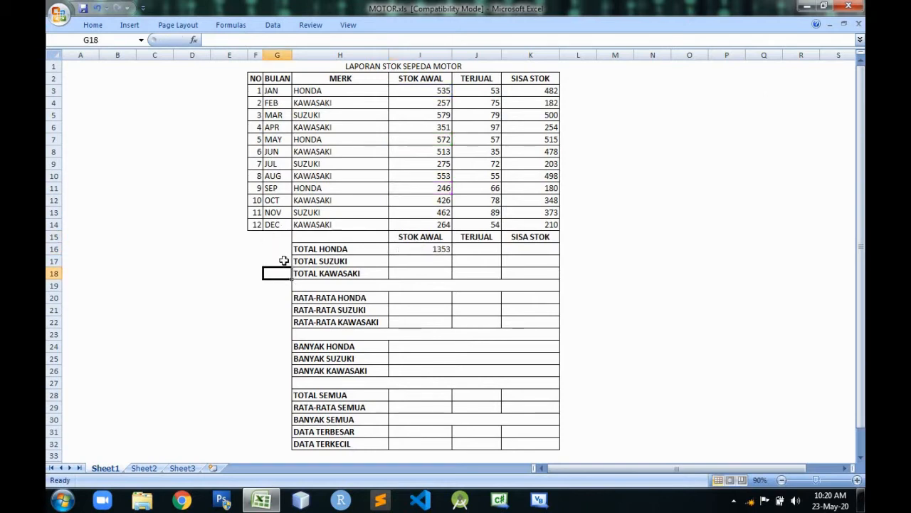
pyautogui.click(283, 261)
pyautogui.click(284, 276)
pyautogui.press('pagedown')
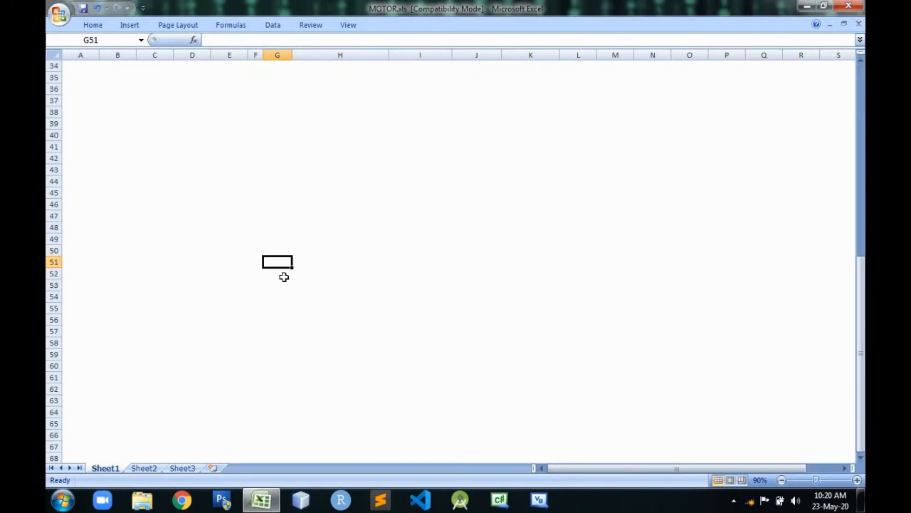
pyautogui.press('pagedown')
pyautogui.press('pagedown')
pyautogui.press('pagedown')
pyautogui.press('pagedown')
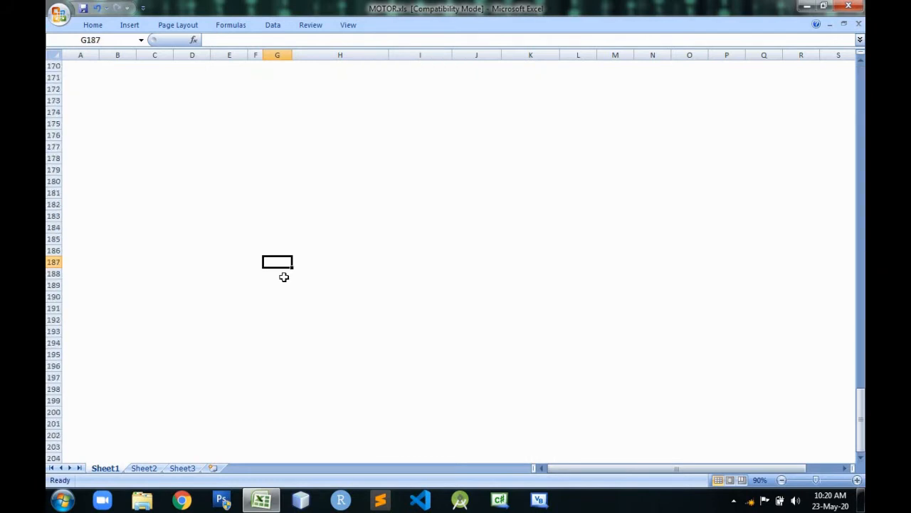
pyautogui.press('pageup')
pyautogui.press('pageup')
pyautogui.press('pageup')
pyautogui.press('pageup')
pyautogui.press('pageup')
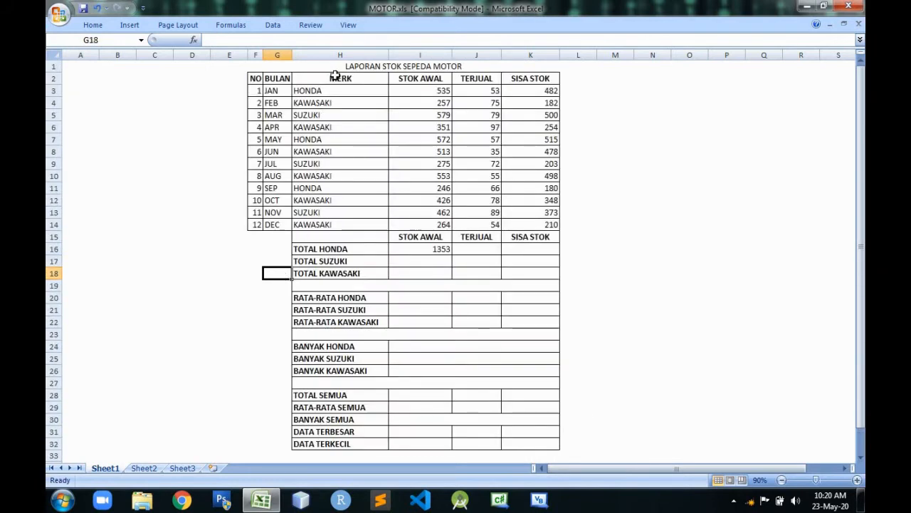
# Review which STOK AWAL cells the addition formula in I16 references, and clear that formula from the cell.
pyautogui.click(435, 249)
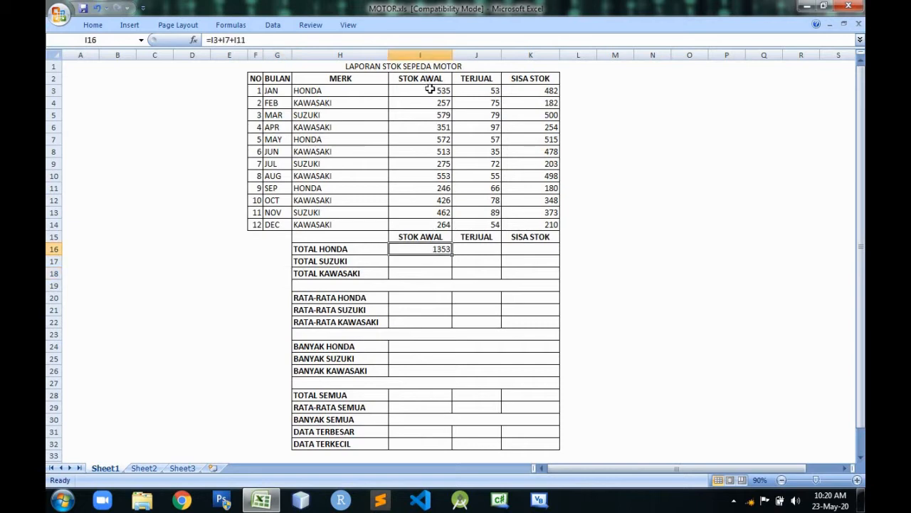
pyautogui.click(430, 90)
pyautogui.click(429, 249)
pyautogui.press('F2')
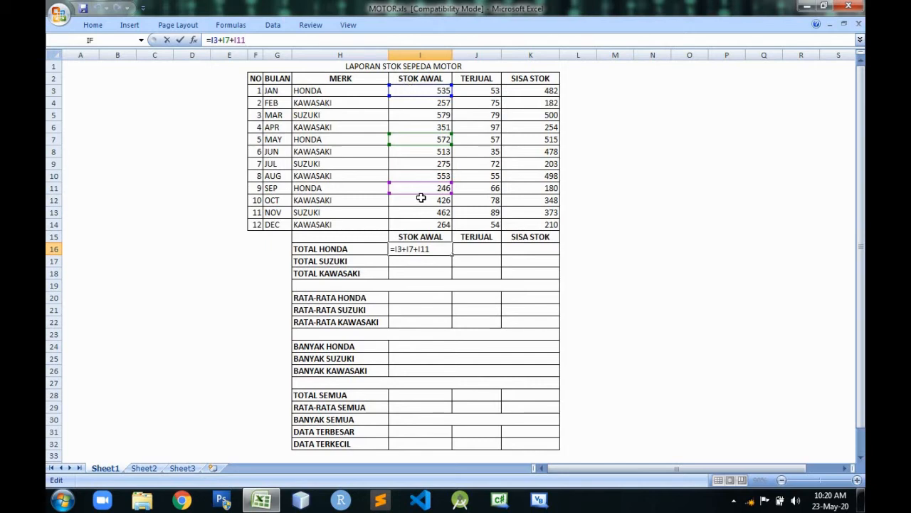
pyautogui.press('Return')
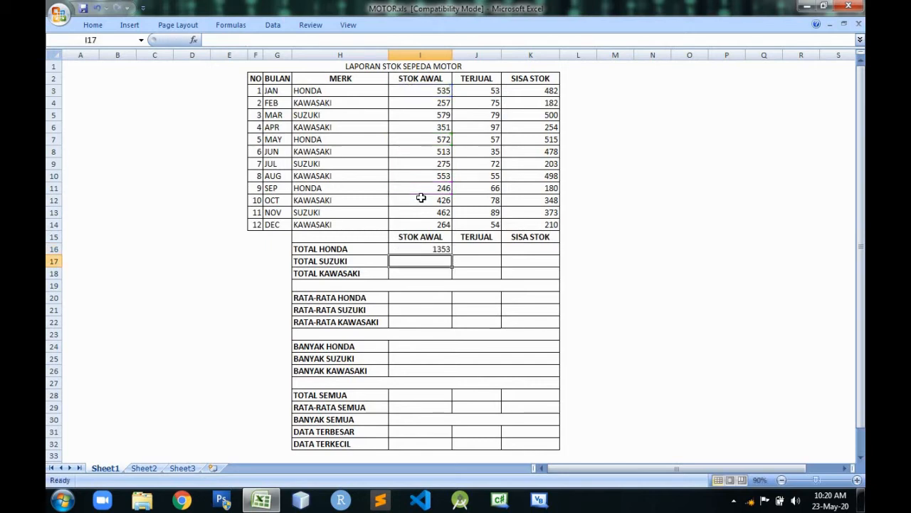
pyautogui.click(443, 248)
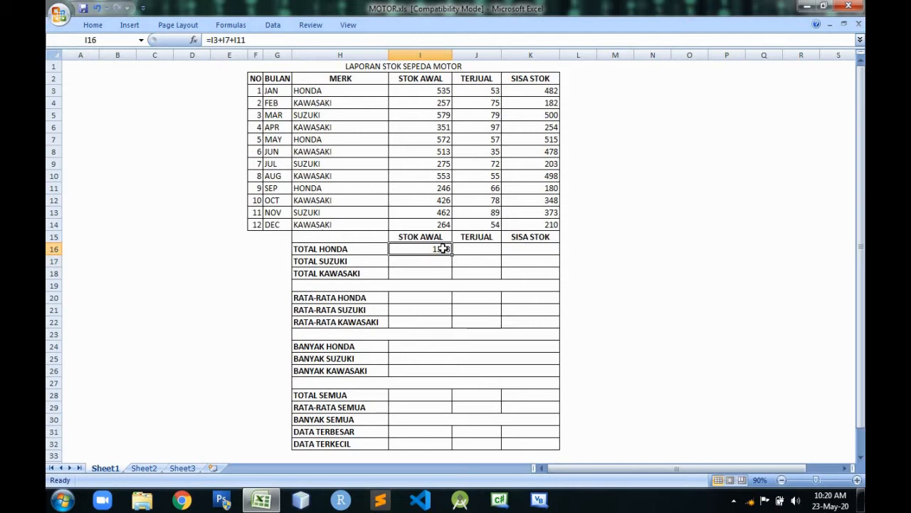
pyautogui.press('Delete')
# Define the name merk for the brand cells H3 through H14 in the MERK column.
pyautogui.click(339, 93)
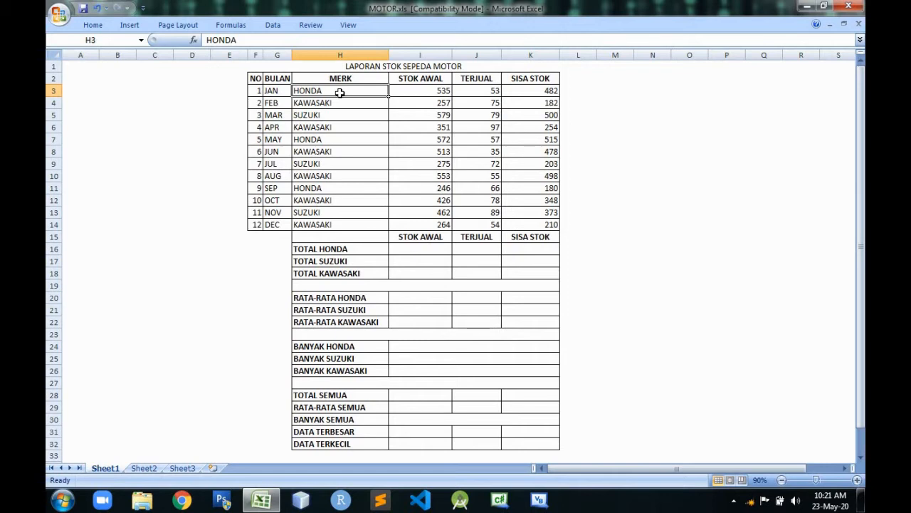
pyautogui.moveTo(341, 92); pyautogui.dragTo(342, 221)
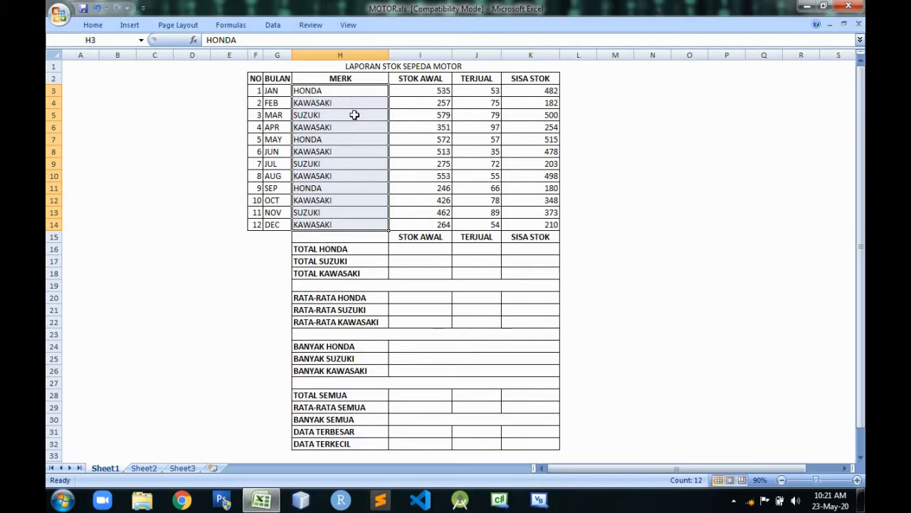
pyautogui.click(104, 41)
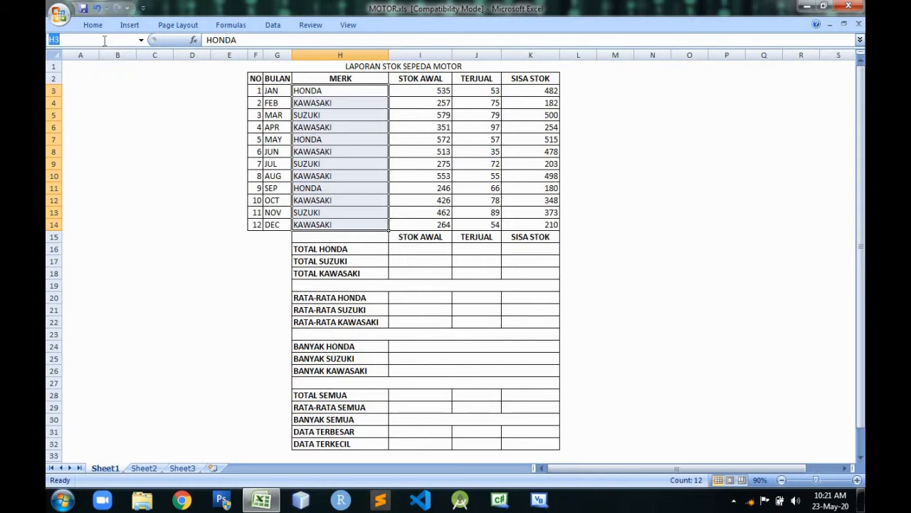
pyautogui.write('merk')
pyautogui.press('Return')
# Reselect H3 through H14 to verify the range name merk, and dismiss the Kaspersky notification.
pyautogui.click(664, 142)
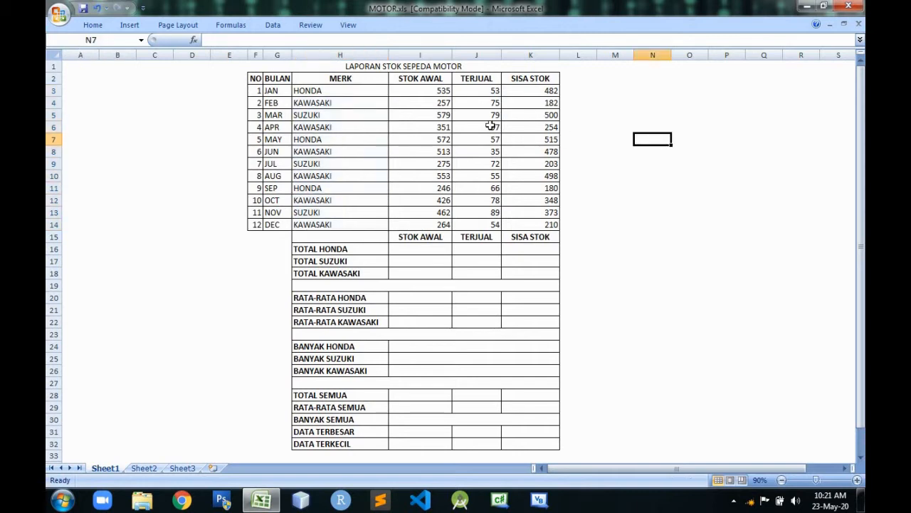
pyautogui.click(371, 95)
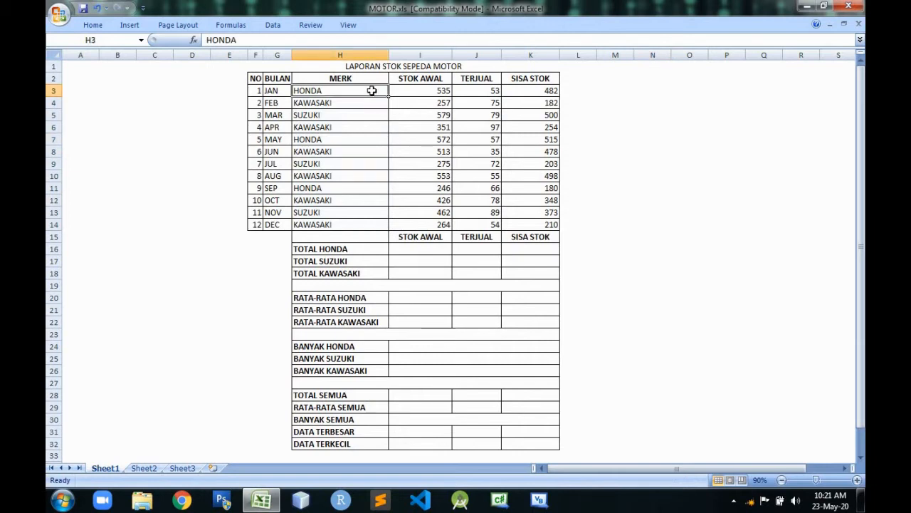
pyautogui.moveTo(372, 91); pyautogui.dragTo(362, 227)
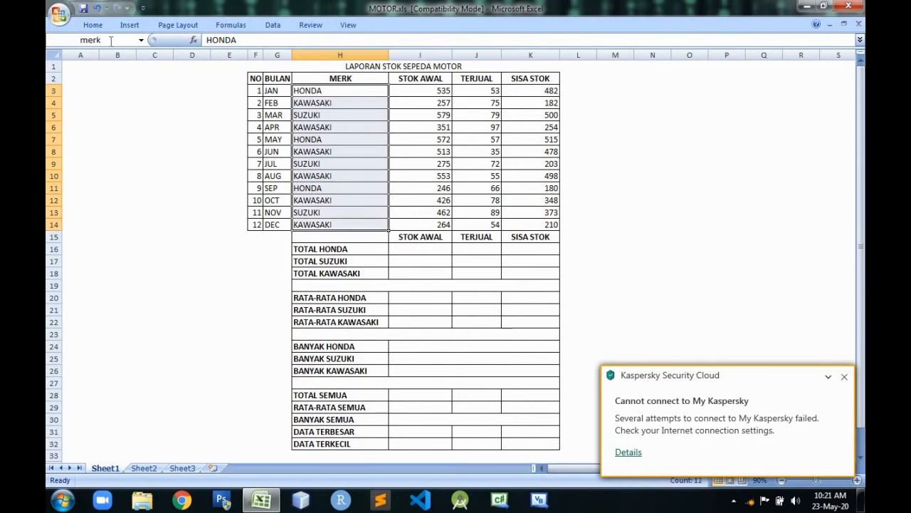
pyautogui.click(653, 176)
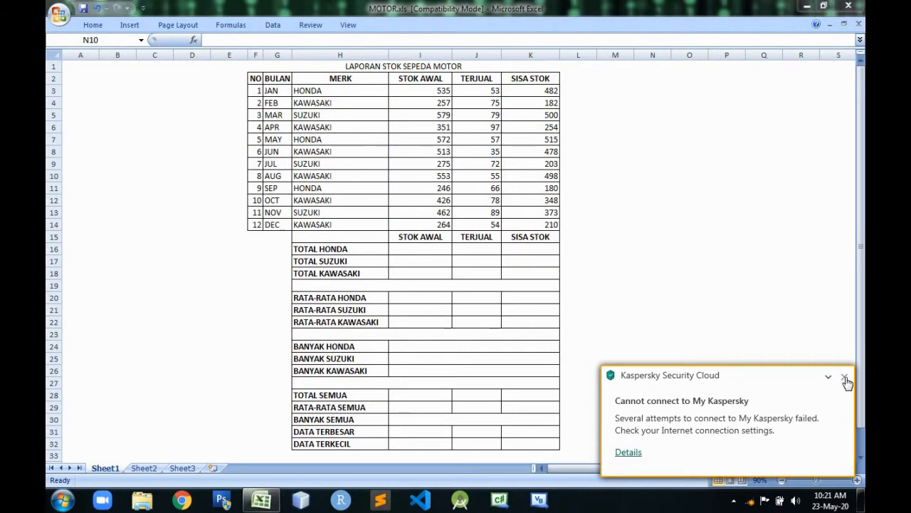
pyautogui.click(846, 377)
# Calculate the TOTAL HONDA starting stock in I16 with the formula =sumif(merk;"honda";I3:I14).
pyautogui.click(431, 252)
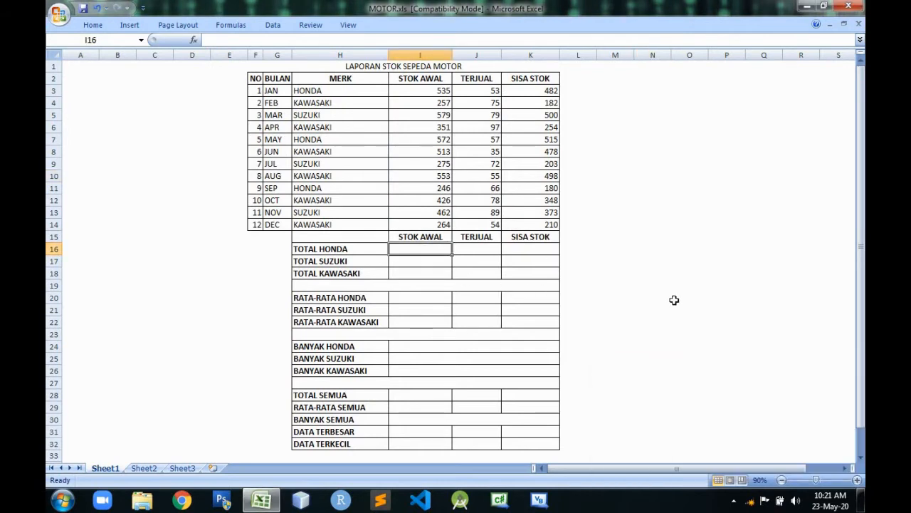
pyautogui.write('=')
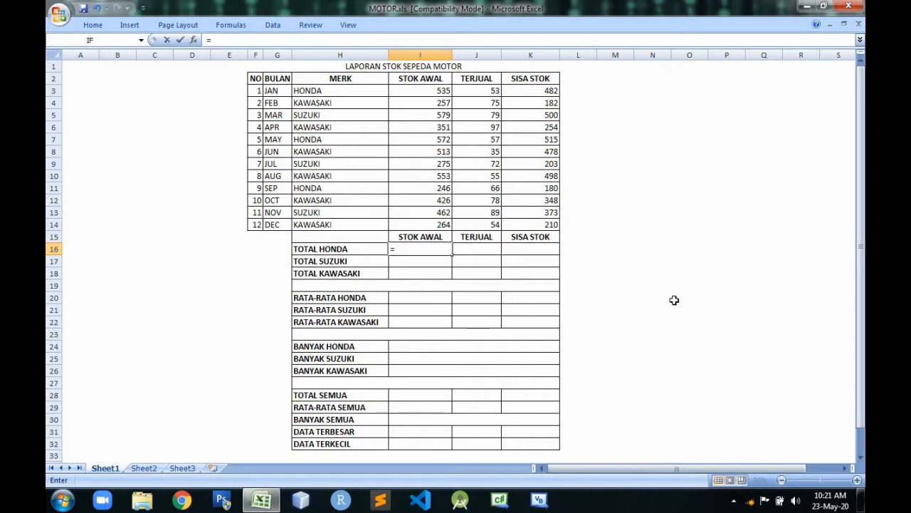
pyautogui.write('sum')
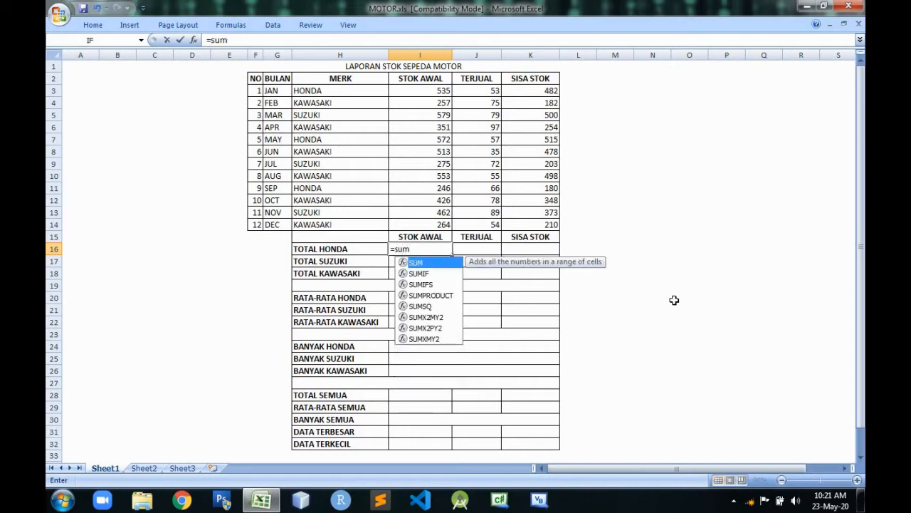
pyautogui.write('if')
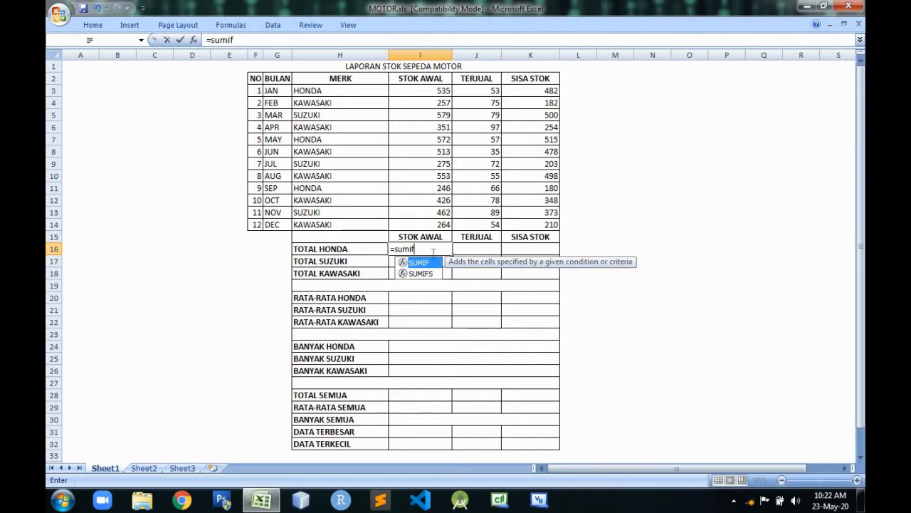
pyautogui.write('(')
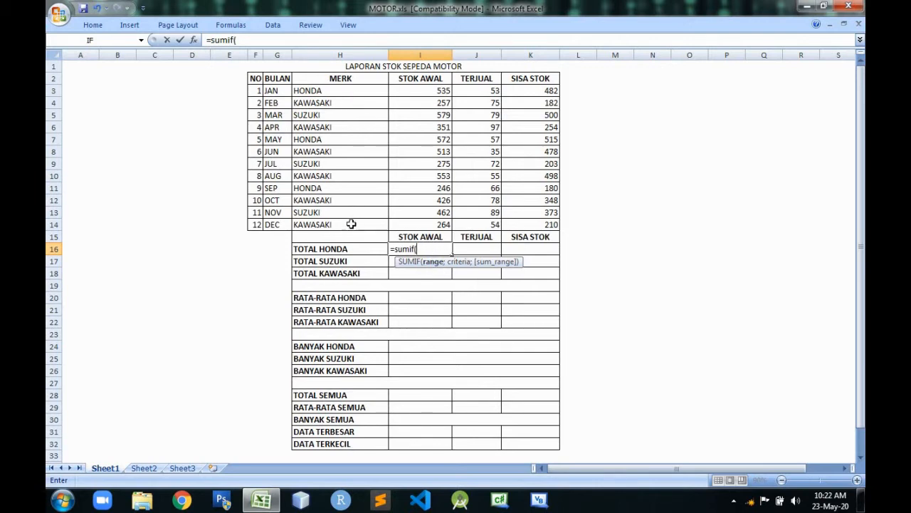
pyautogui.write('merk')
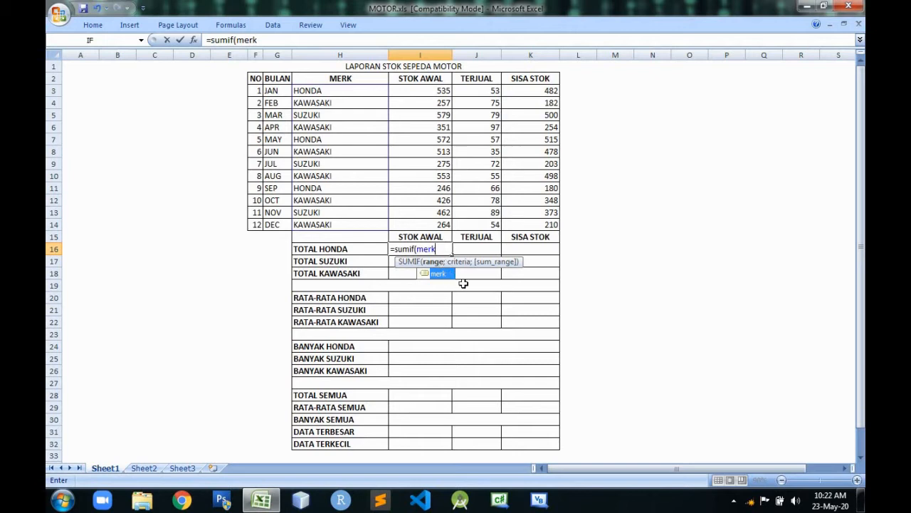
pyautogui.write(';')
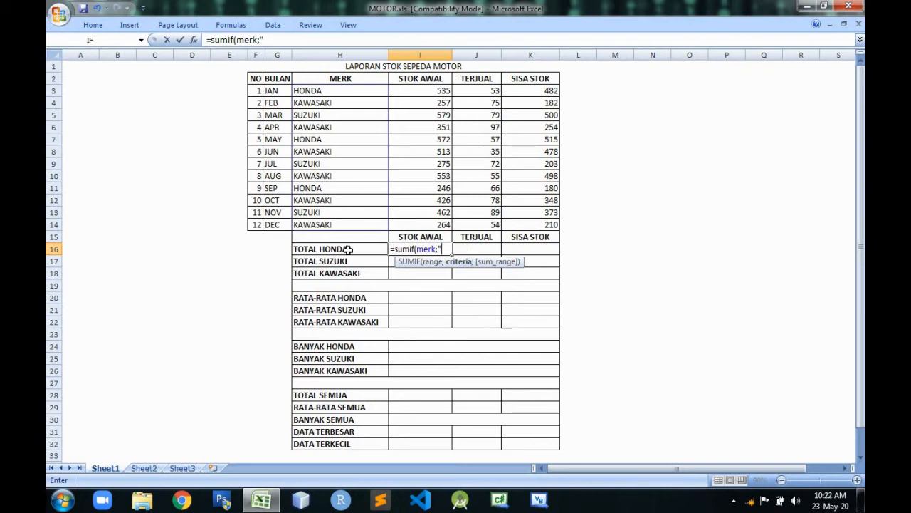
pyautogui.write('honda')
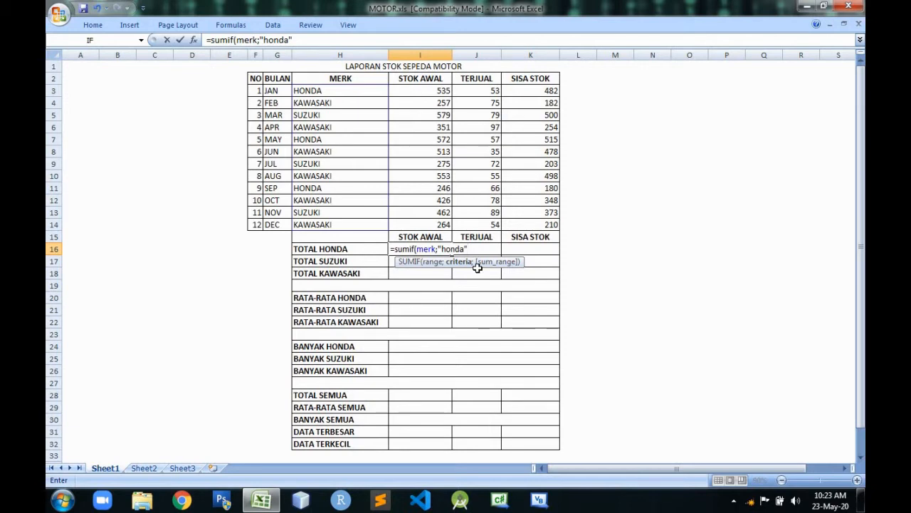
pyautogui.write(';')
pyautogui.moveTo(442, 88); pyautogui.dragTo(428, 225)
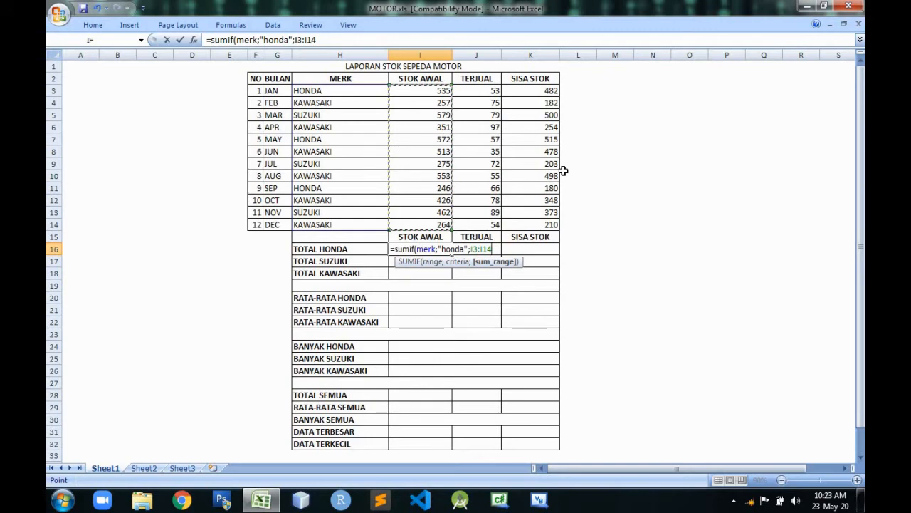
pyautogui.press('Return')
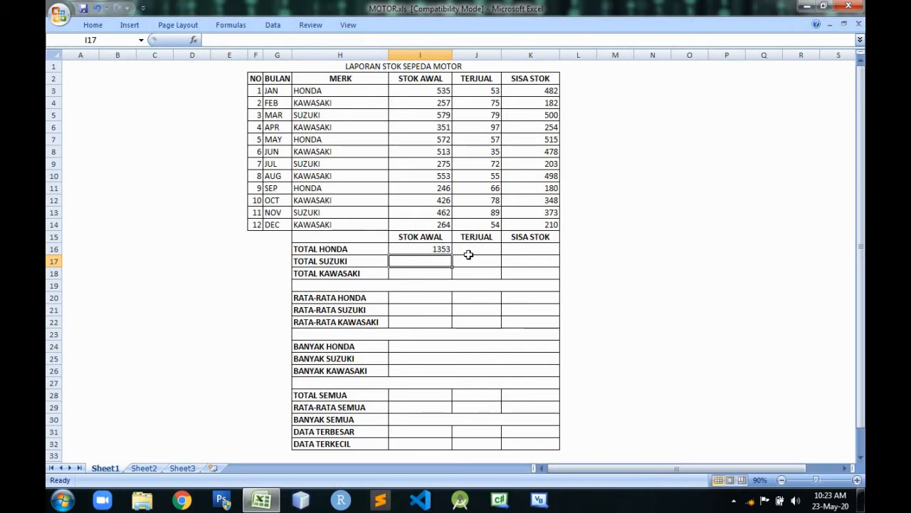
pyautogui.click(443, 249)
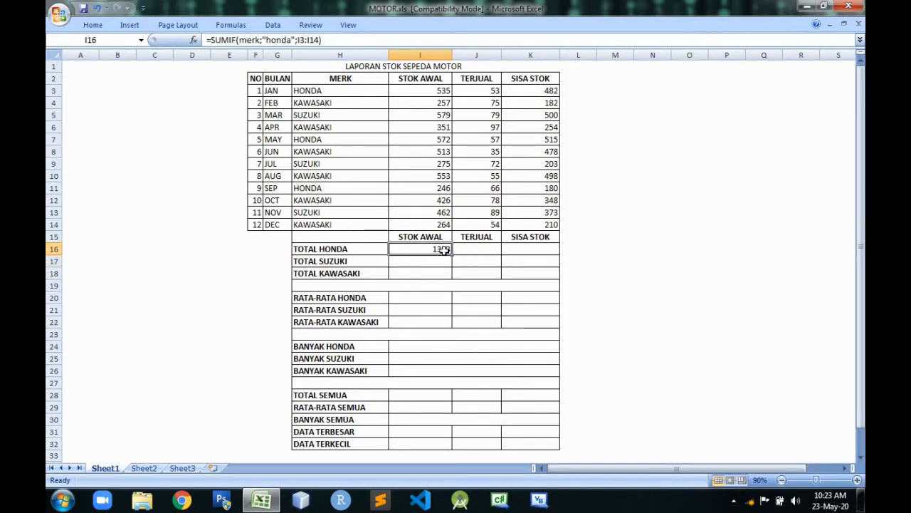
# Calculate the TOTAL SUZUKI starting stock in I17 with the formula =sumif(merk;"suzuki";I3:I14).
pyautogui.click(441, 262)
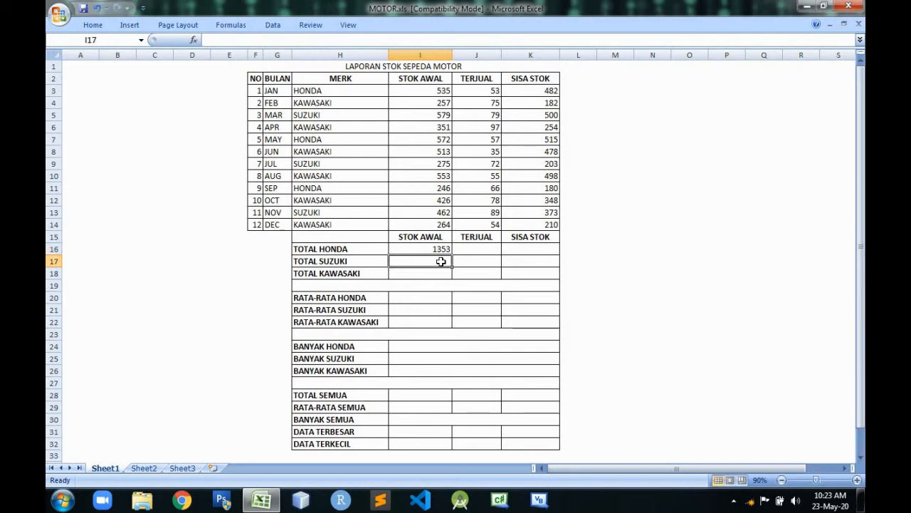
pyautogui.write('=sumi')
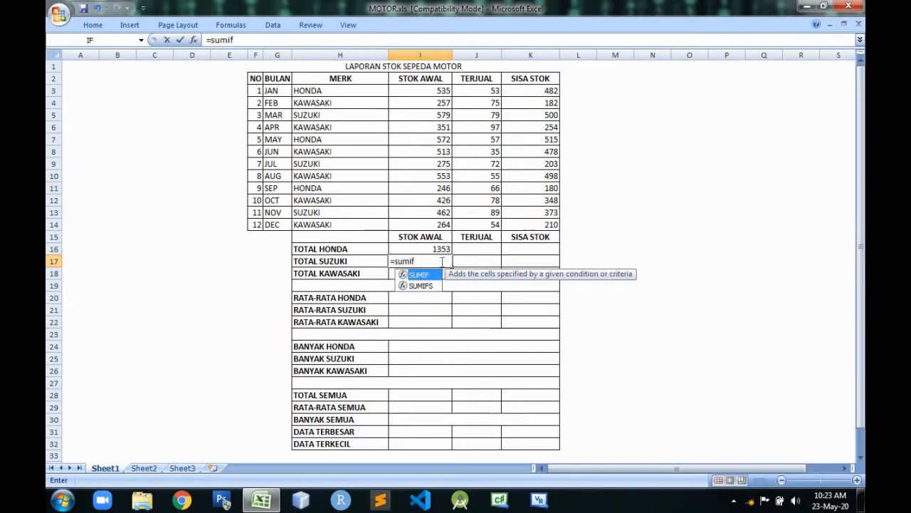
pyautogui.write('f(')
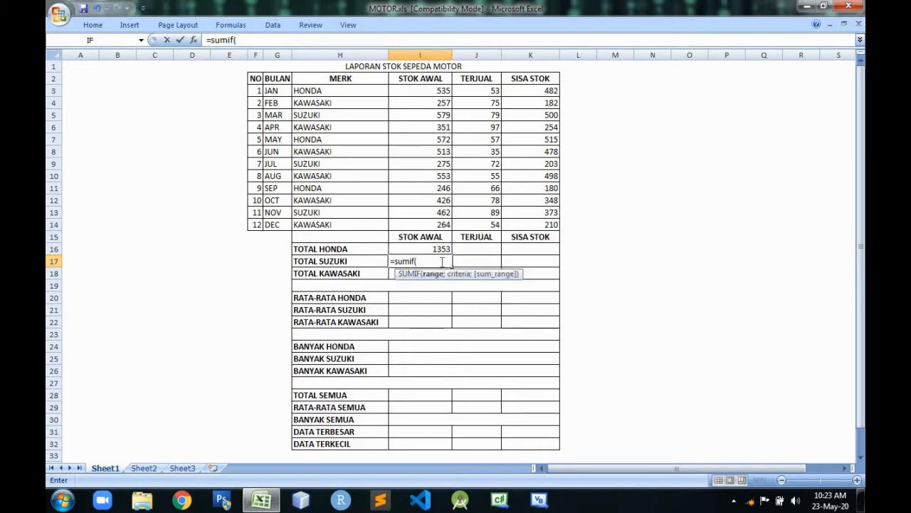
pyautogui.write('m')
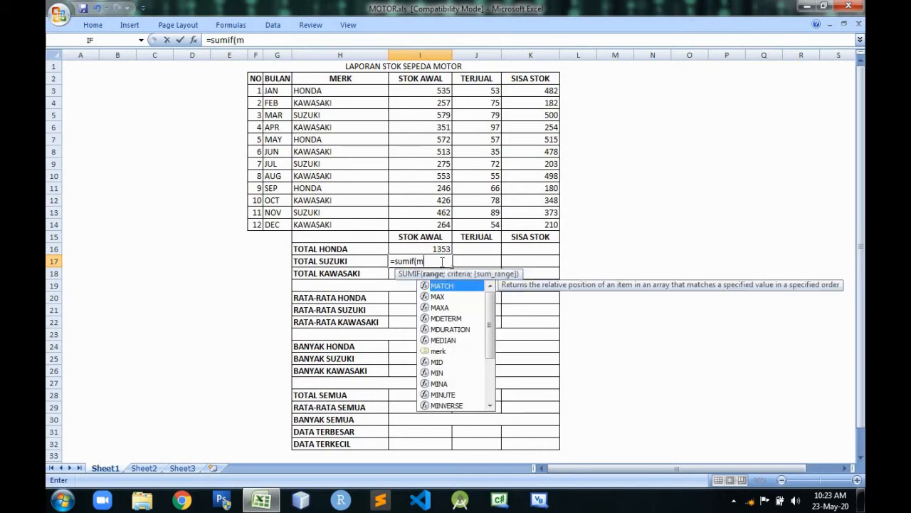
pyautogui.write('erk;')
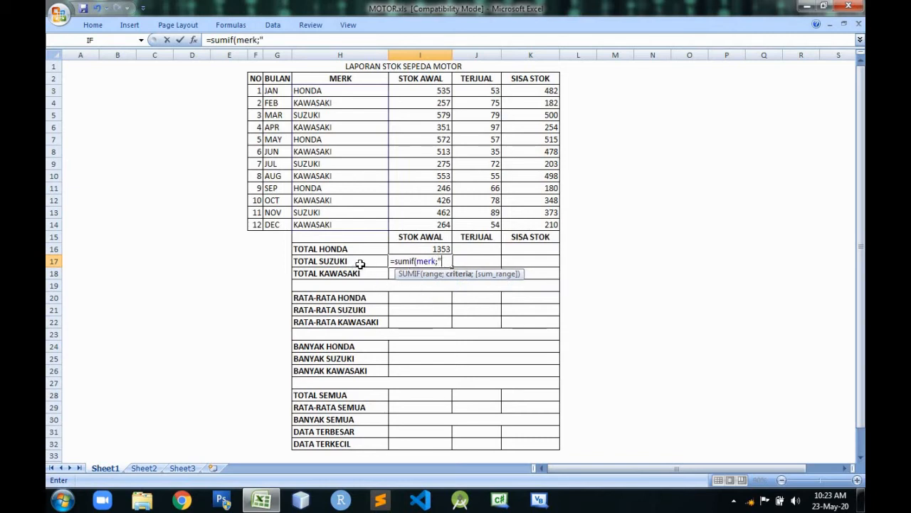
pyautogui.write('"suzuki"')
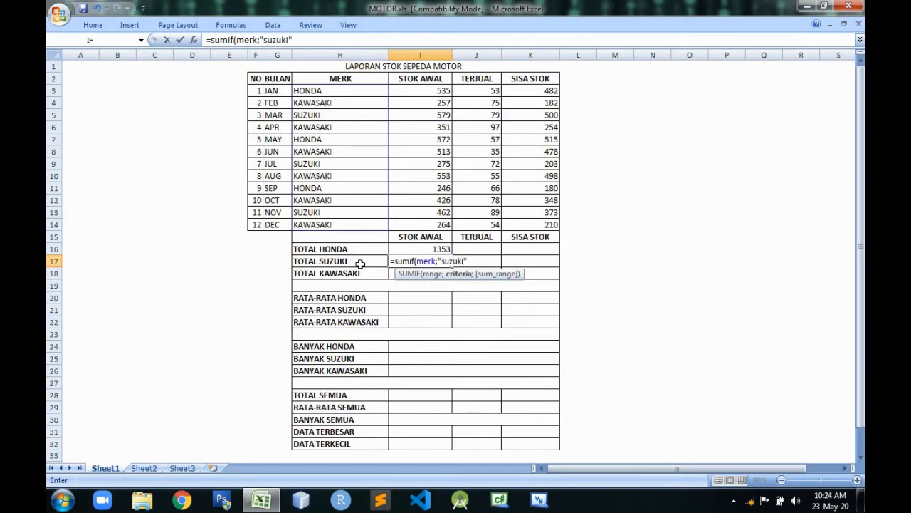
pyautogui.write(';')
pyautogui.moveTo(427, 89); pyautogui.dragTo(431, 222)
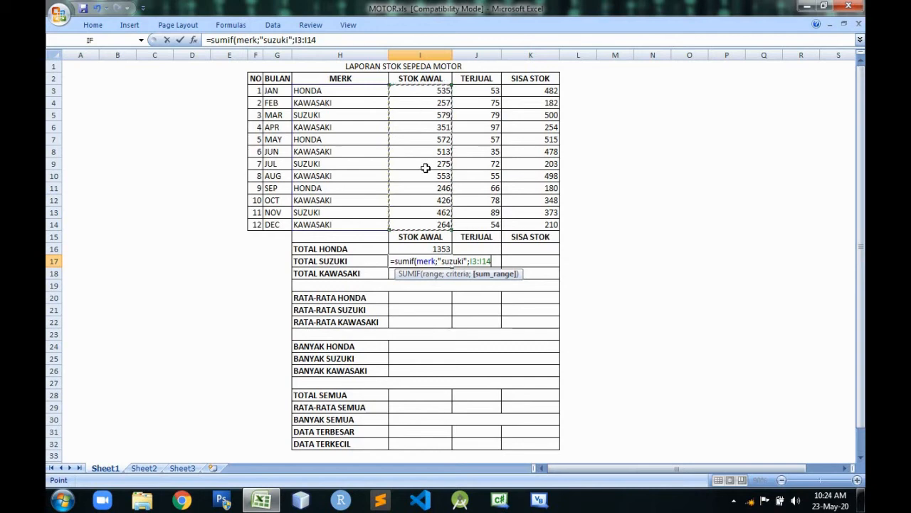
pyautogui.press('Return')
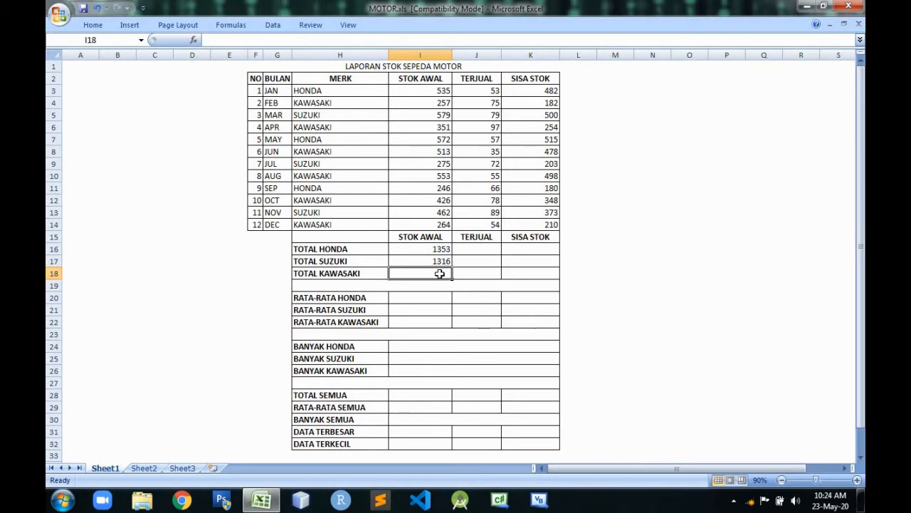
# Calculate the TOTAL KAWASAKI starting stock in I18 with the formula =sumif(merk;"kawasaki";I3:I14).
pyautogui.write('=su')
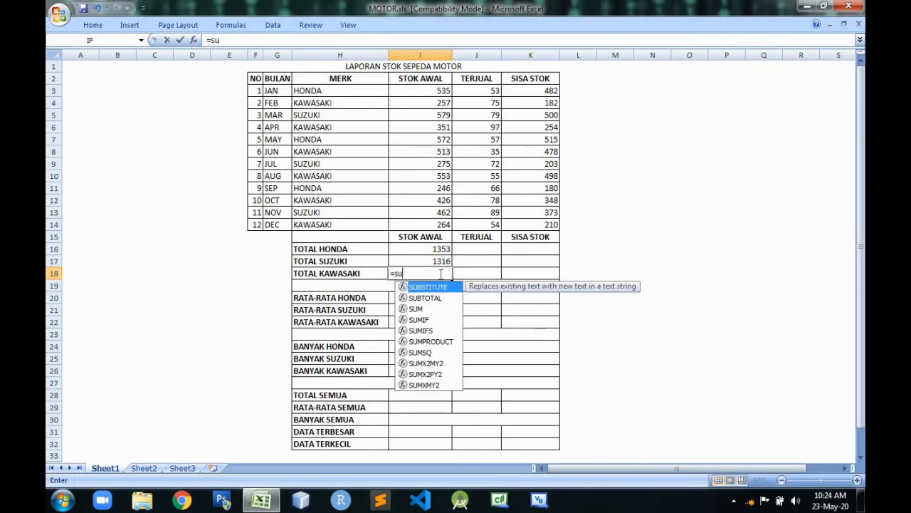
pyautogui.write('mif(')
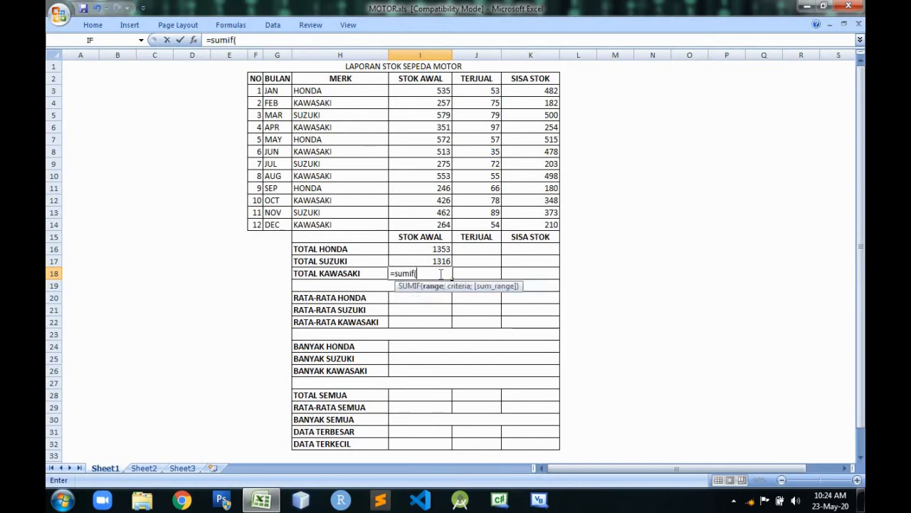
pyautogui.write('m')
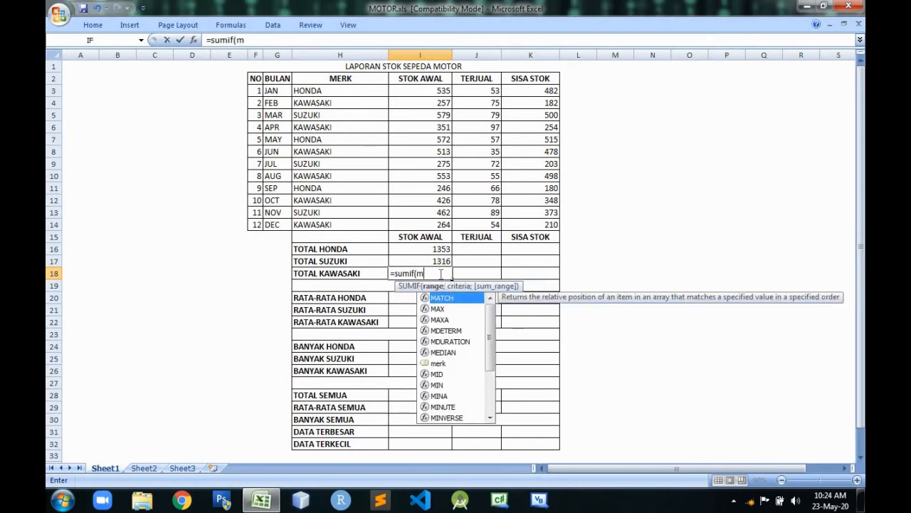
pyautogui.write('erk')
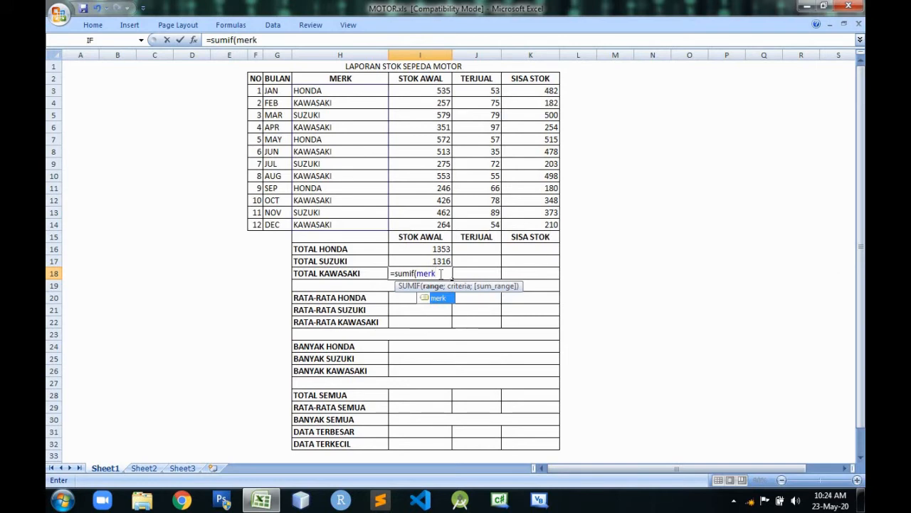
pyautogui.write(';"')
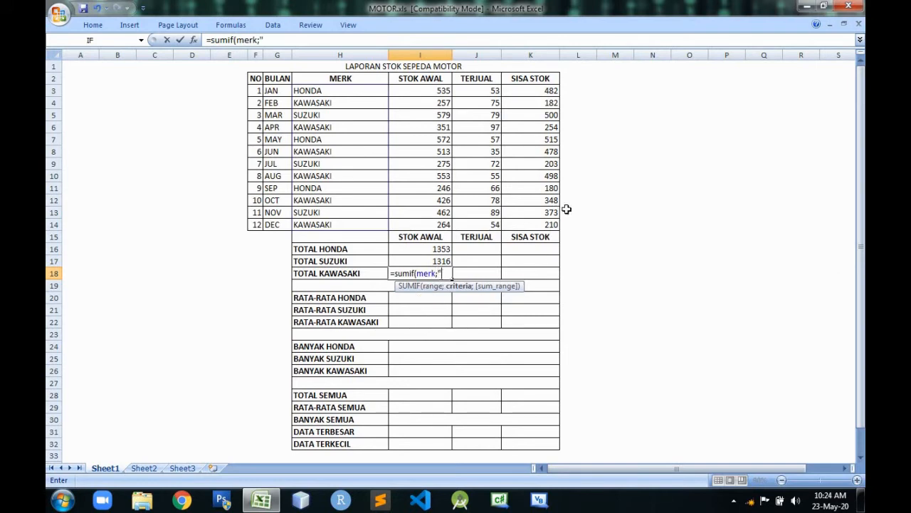
pyautogui.write('kawasaki')
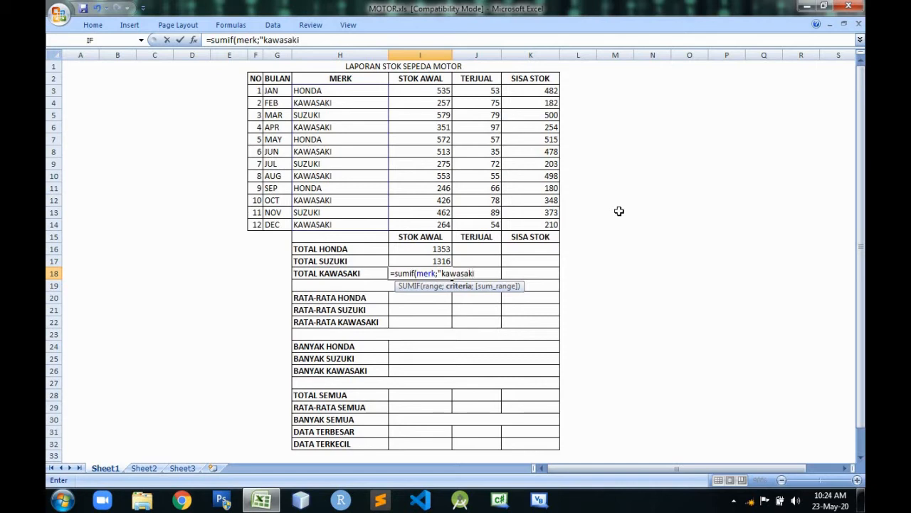
pyautogui.write('";')
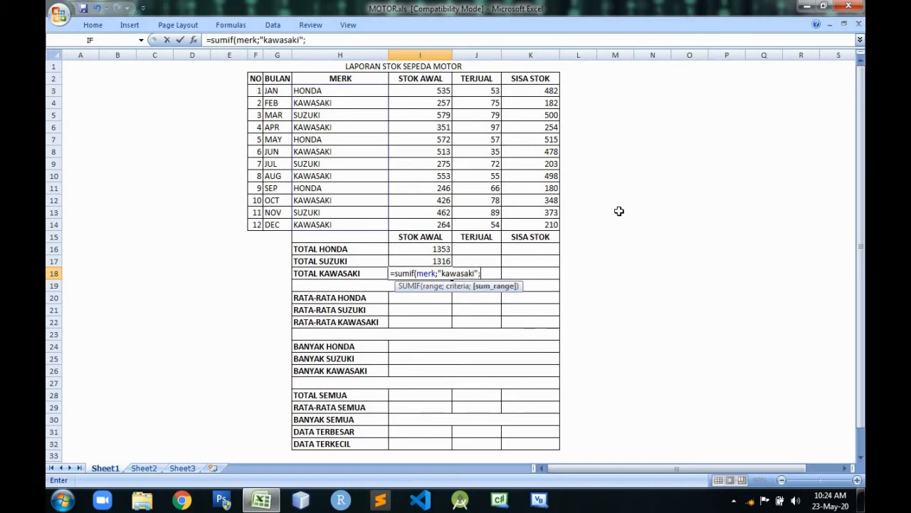
pyautogui.click(430, 90)
pyautogui.moveTo(432, 101); pyautogui.dragTo(433, 220)
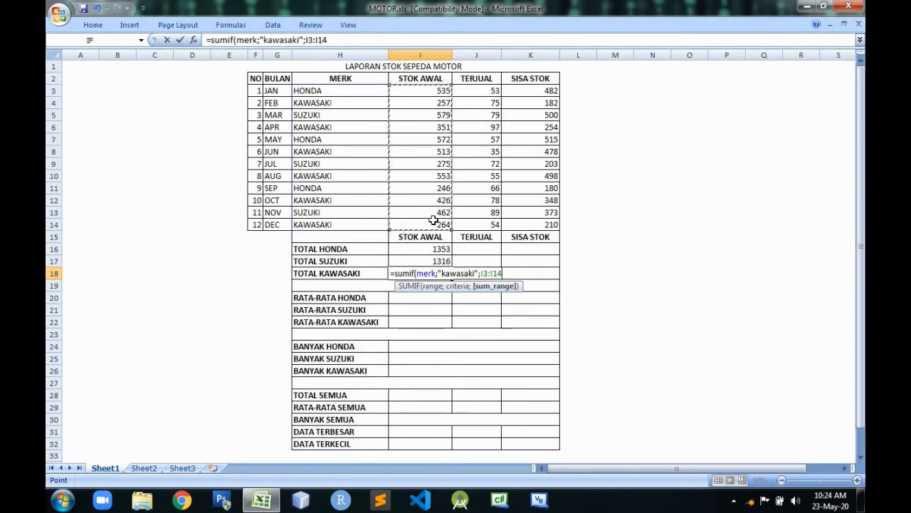
pyautogui.press('Return')
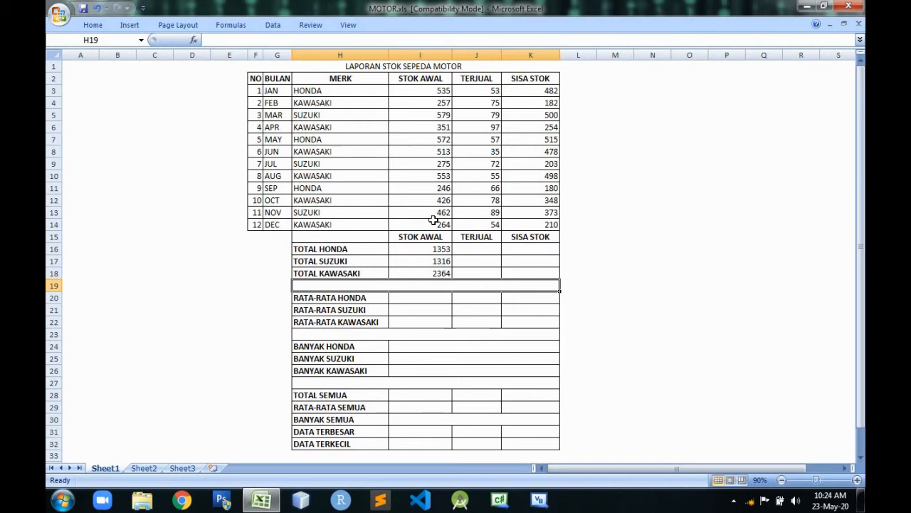
# Calculate the RATA-RATA HONDA starting stock in I20 with the formula =averageif(merk;"honda";I3:I14).
pyautogui.click(430, 301)
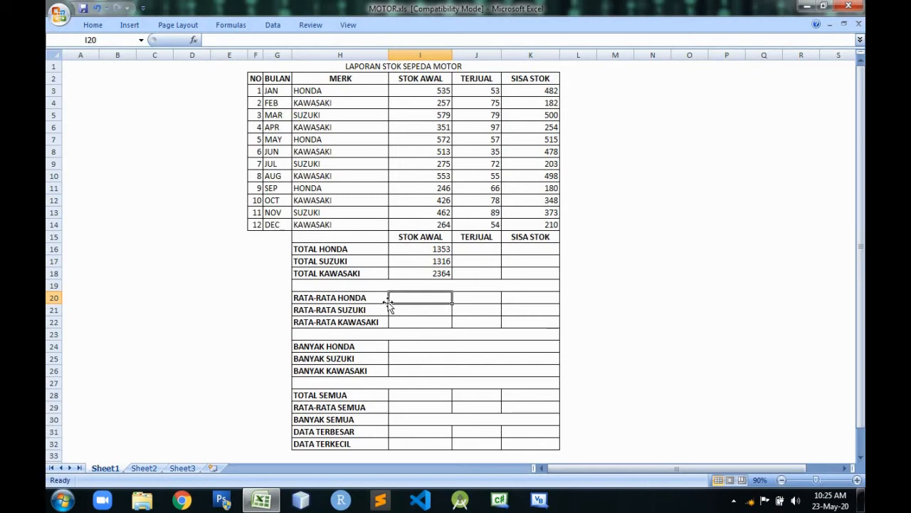
pyautogui.write('=')
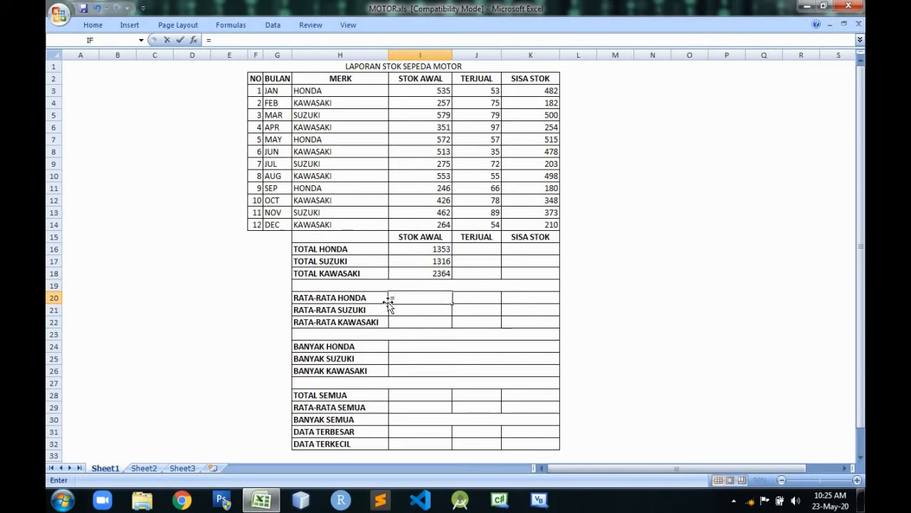
pyautogui.write('averag')
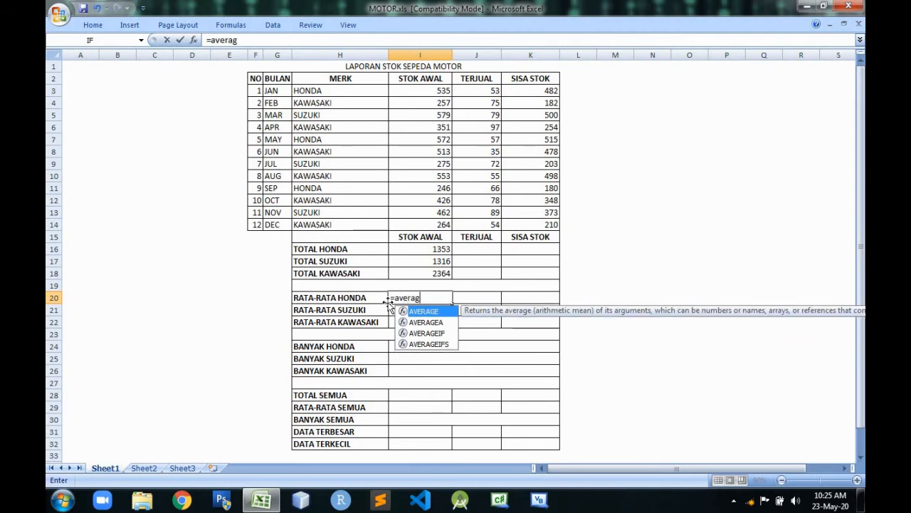
pyautogui.write('eif')
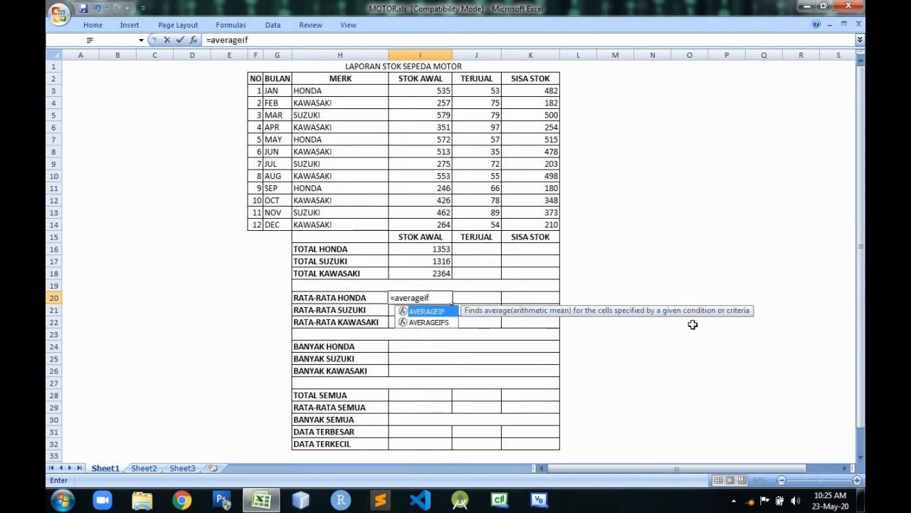
pyautogui.write('(')
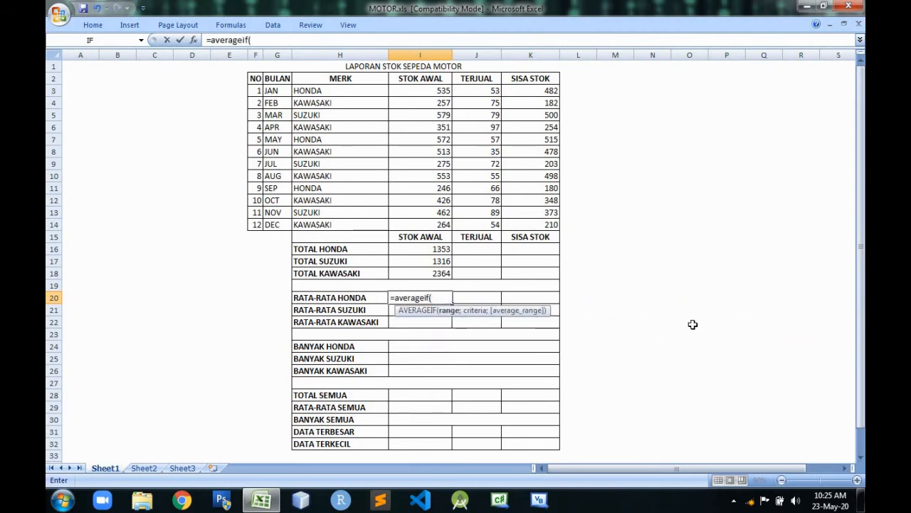
pyautogui.write('m')
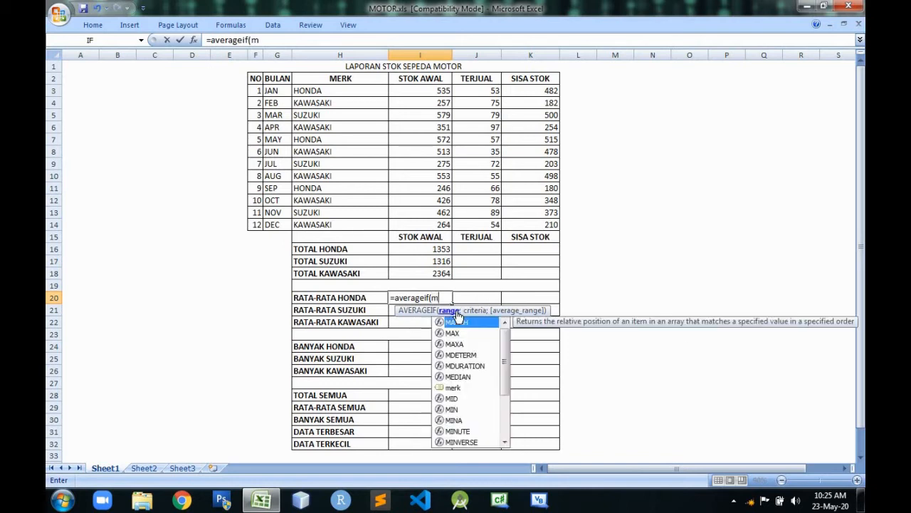
pyautogui.write('er')
pyautogui.write('k;')
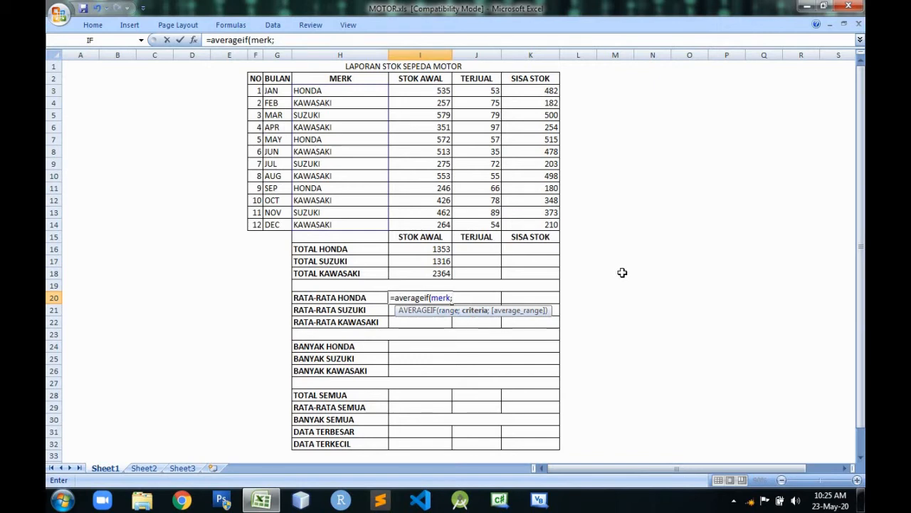
pyautogui.write('"honda";')
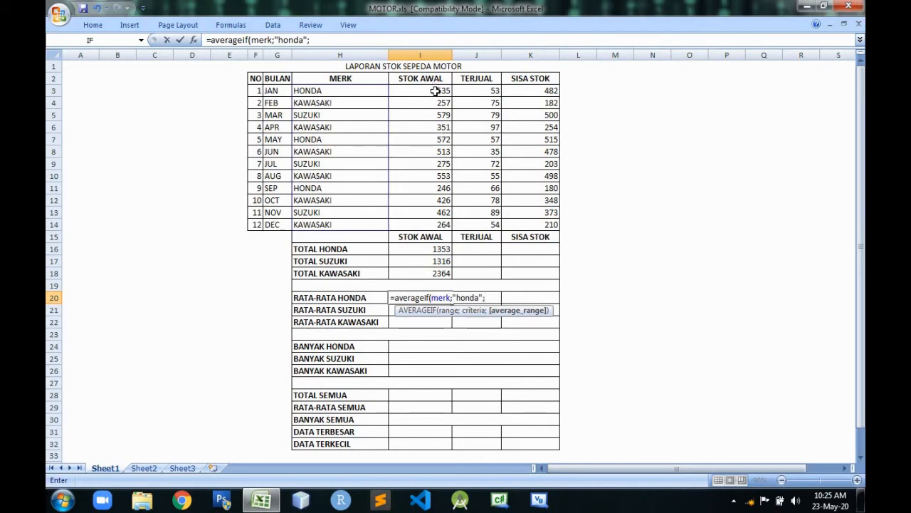
pyautogui.moveTo(435, 89); pyautogui.dragTo(416, 222)
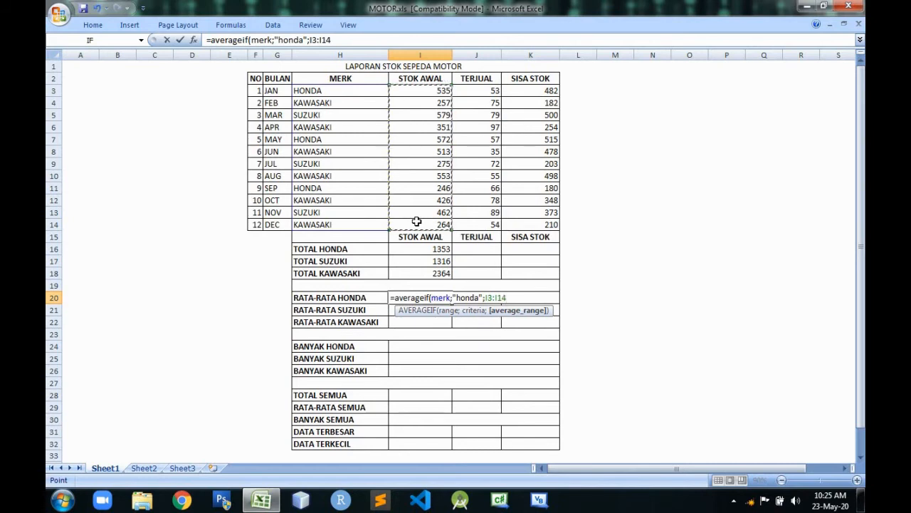
pyautogui.press('Return')
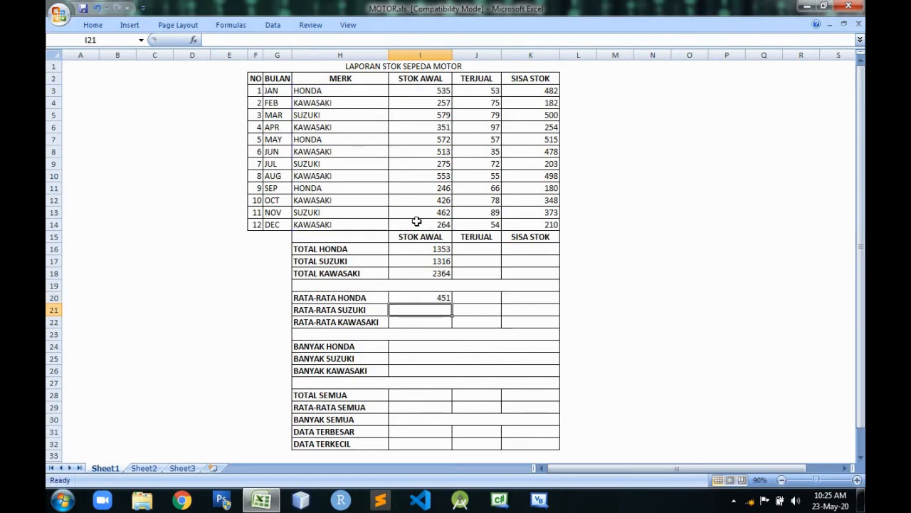
# Calculate the RATA-RATA SUZUKI starting stock in I21 with =AVERAGEIF(merk;"suzuki";I3:I14), and review the formulas in I21 and I20.
pyautogui.write('=aver')
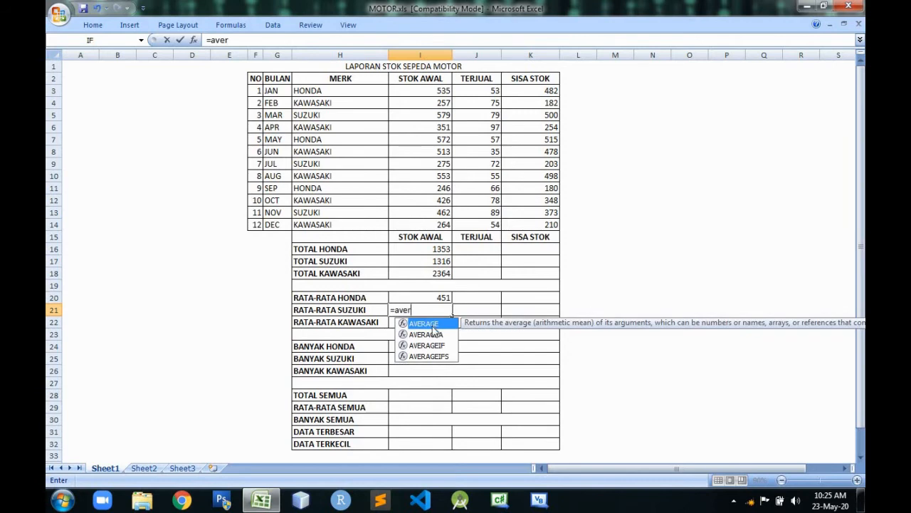
pyautogui.doubleClick(427, 345)
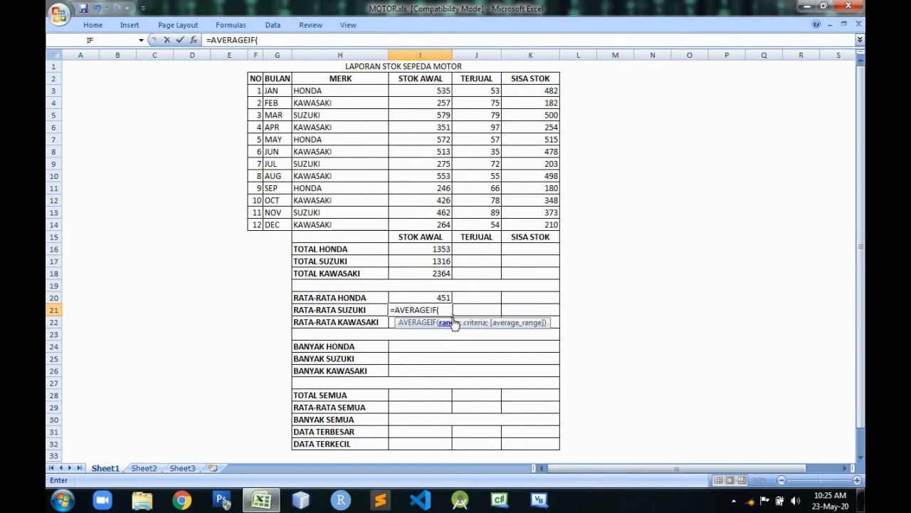
pyautogui.write('me')
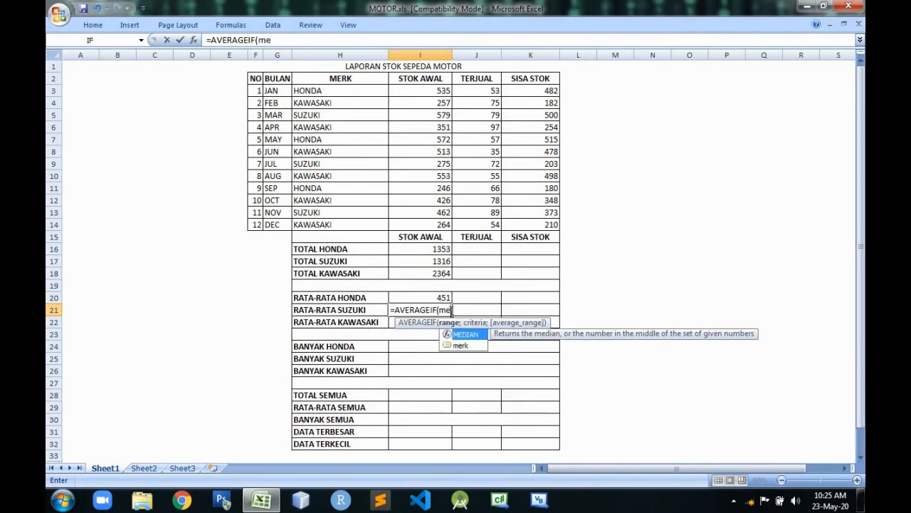
pyautogui.doubleClick(461, 343)
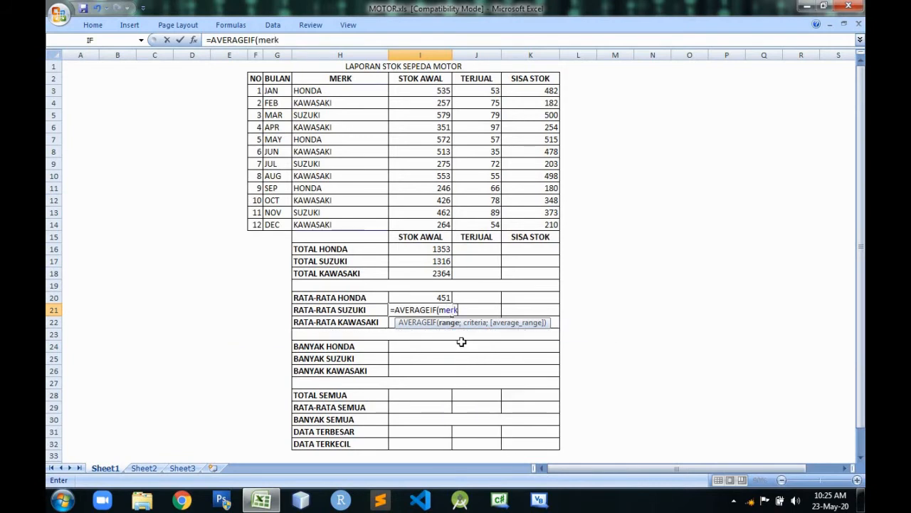
pyautogui.write(';')
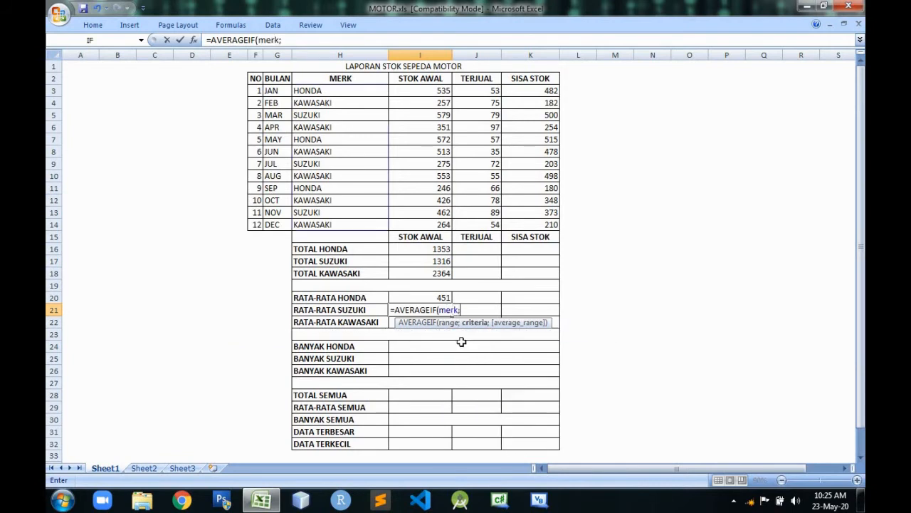
pyautogui.write('"suzuki";')
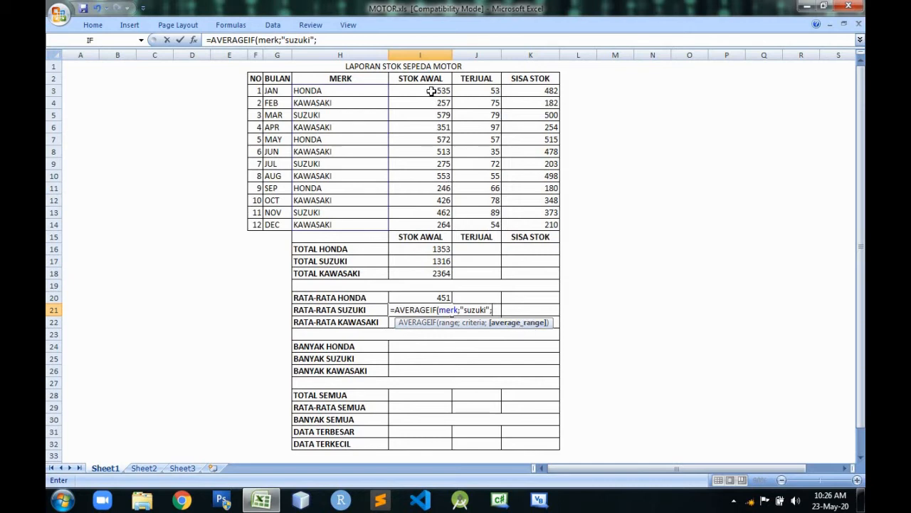
pyautogui.moveTo(431, 90); pyautogui.dragTo(429, 224)
pyautogui.press('Return')
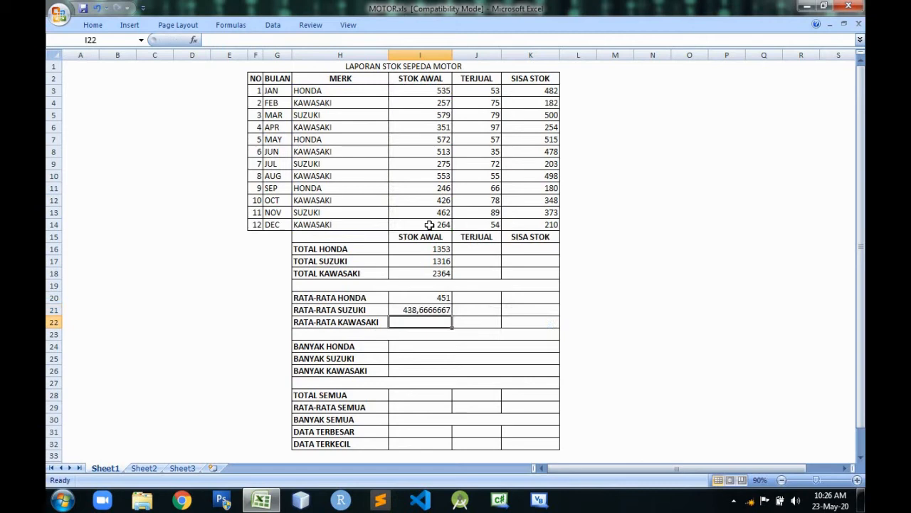
pyautogui.click(430, 308)
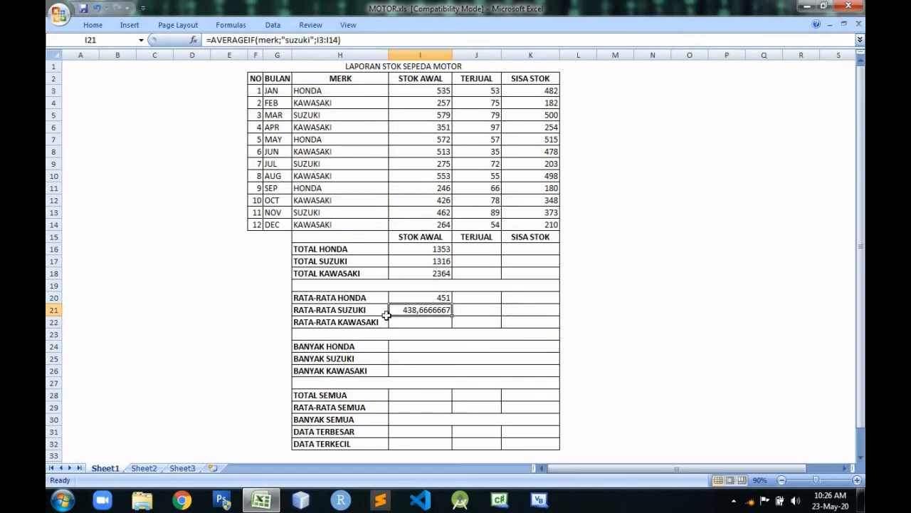
pyautogui.click(446, 297)
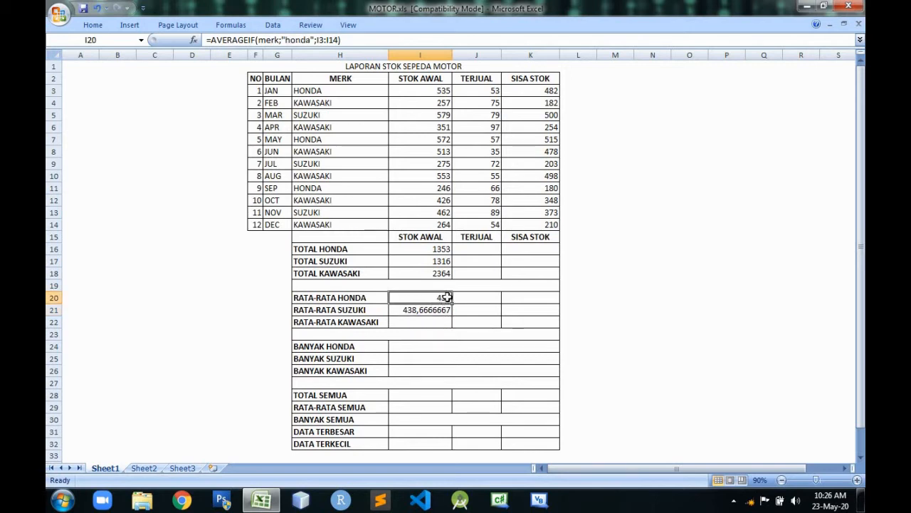
# Calculate the RATA-RATA KAWASAKI starting stock in I22 with =AVERAGEIF(merk;"kawasaki";I3:I14), and review its formula.
pyautogui.click(421, 322)
pyautogui.write('=')
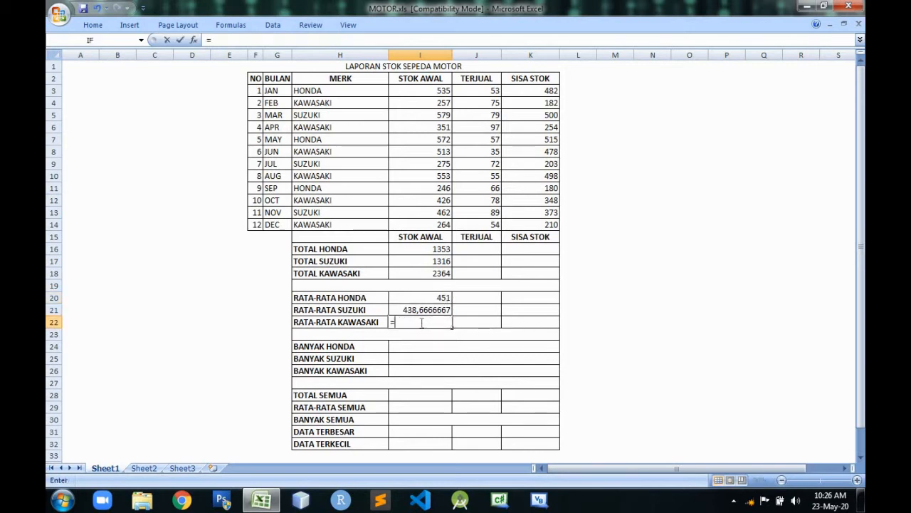
pyautogui.write('ave')
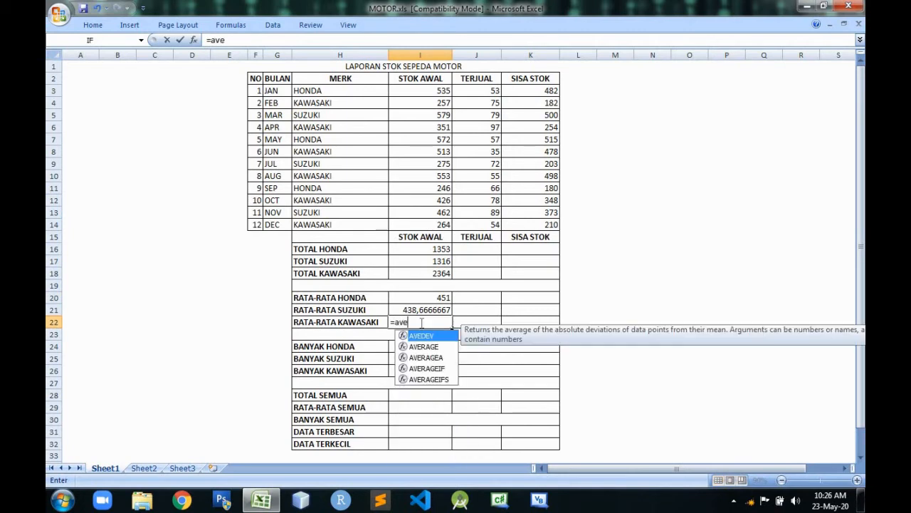
pyautogui.doubleClick(435, 369)
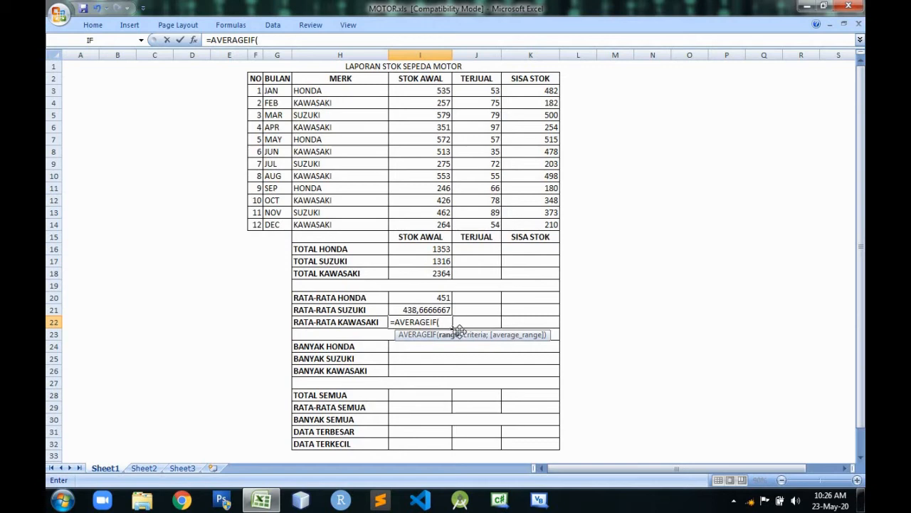
pyautogui.write('merk')
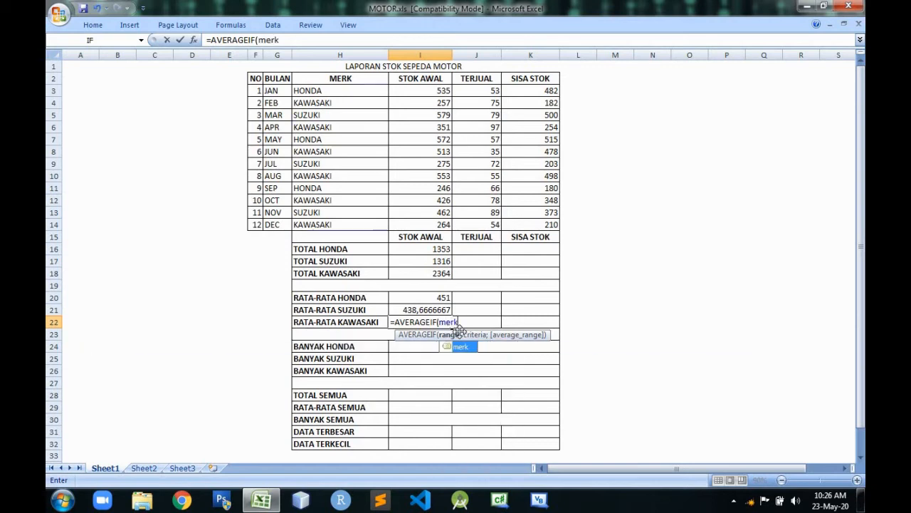
pyautogui.write(';')
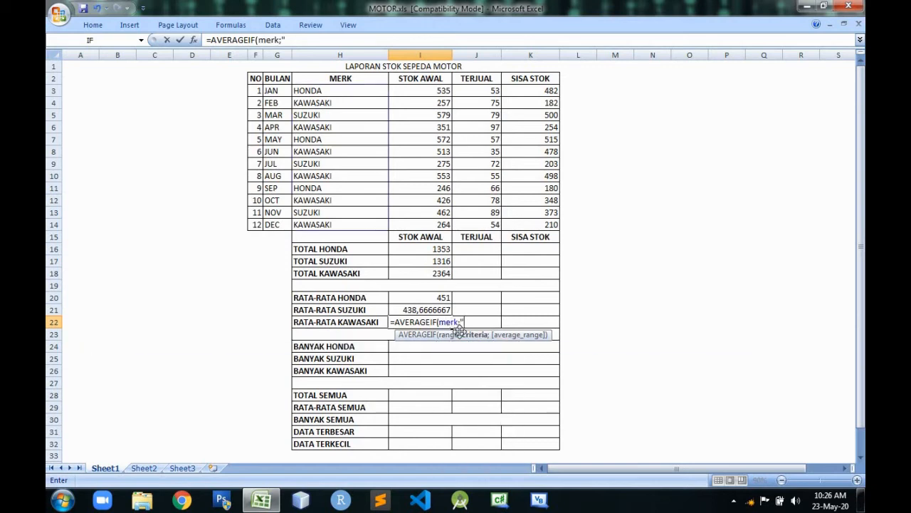
pyautogui.write('"kawasaki";')
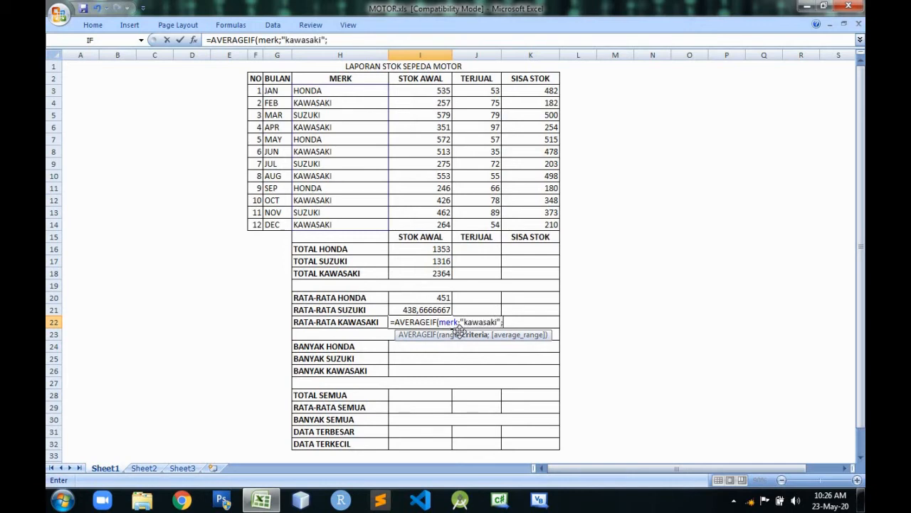
pyautogui.moveTo(440, 85); pyautogui.dragTo(440, 221)
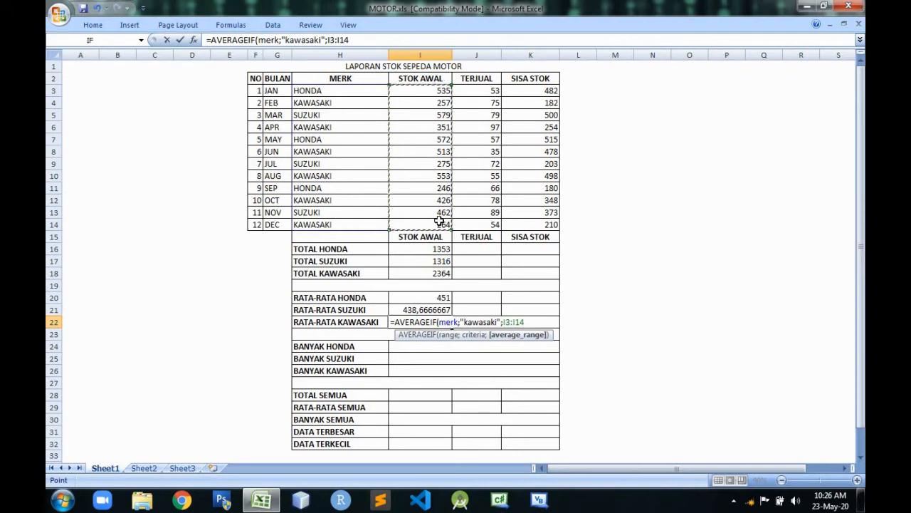
pyautogui.press('Return')
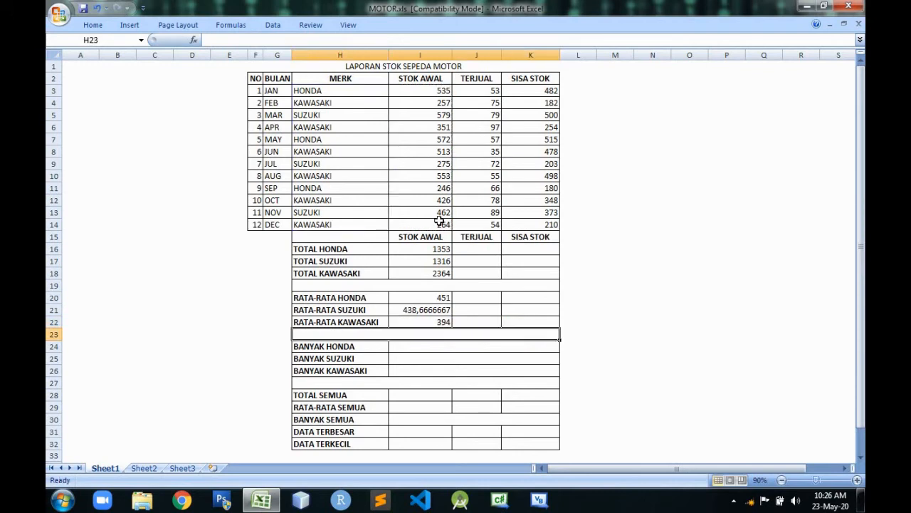
pyautogui.click(443, 320)
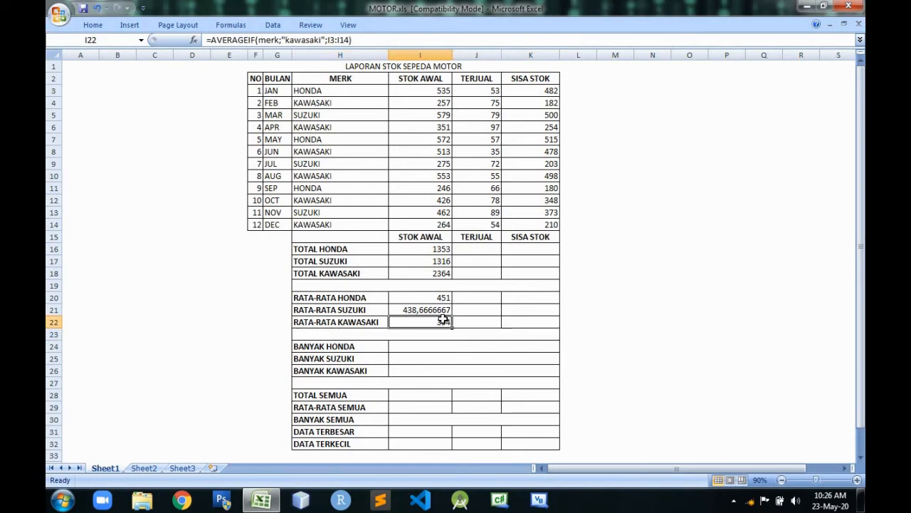
# Clear the SISA STOK formulas from K4 through K14, keeping only the January formula in K3.
pyautogui.click(490, 249)
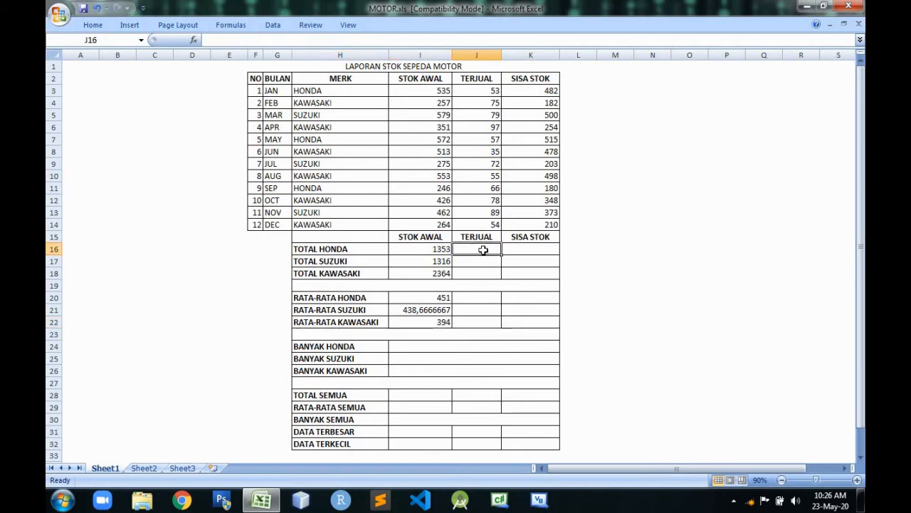
pyautogui.click(440, 249)
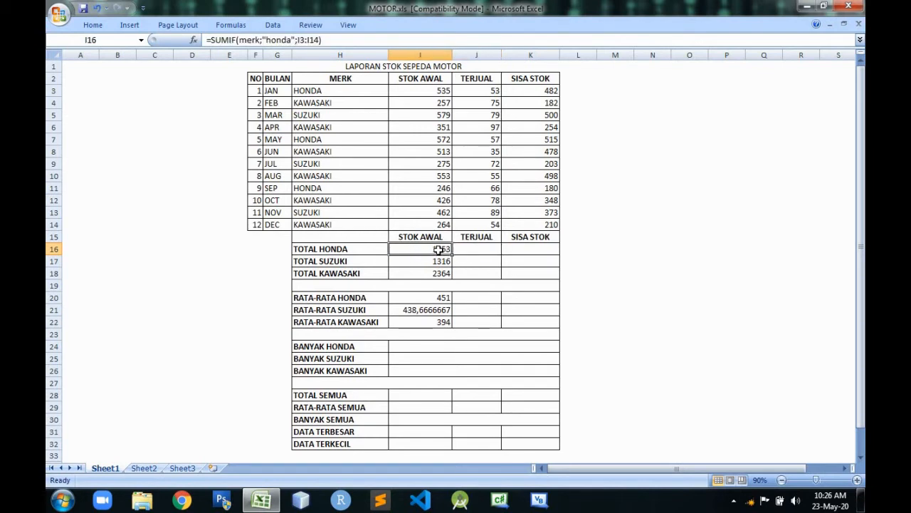
pyautogui.click(554, 87)
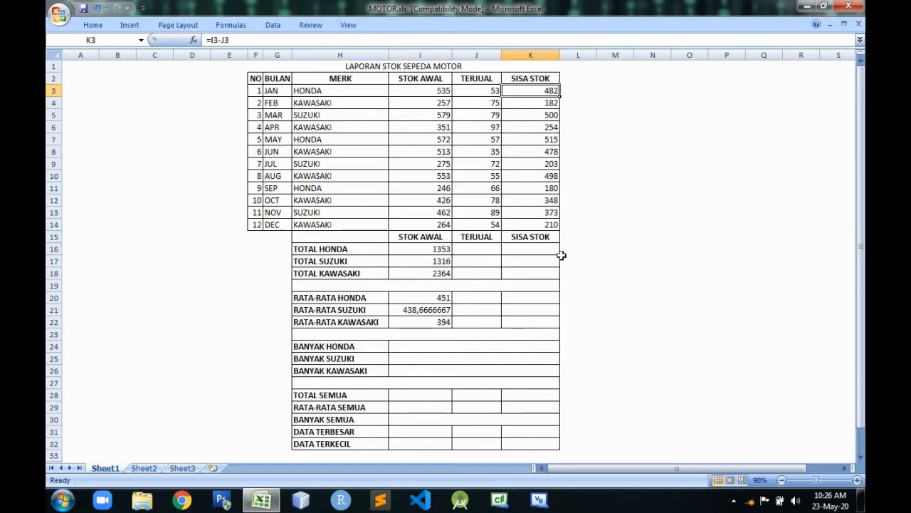
pyautogui.click(551, 104)
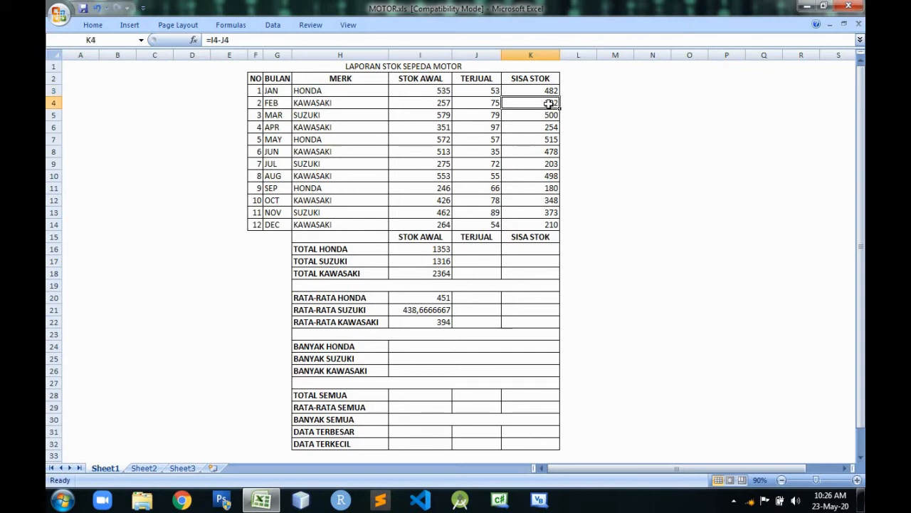
pyautogui.moveTo(552, 105); pyautogui.dragTo(545, 223)
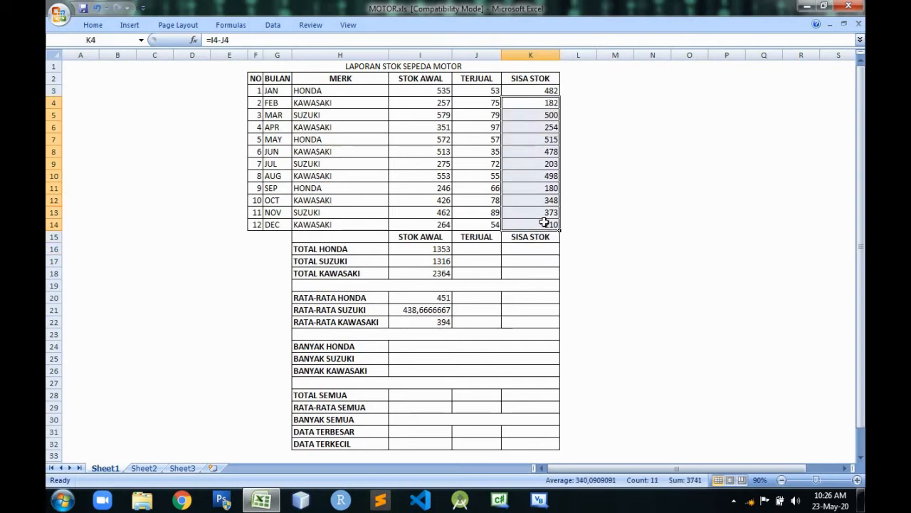
pyautogui.press('Delete')
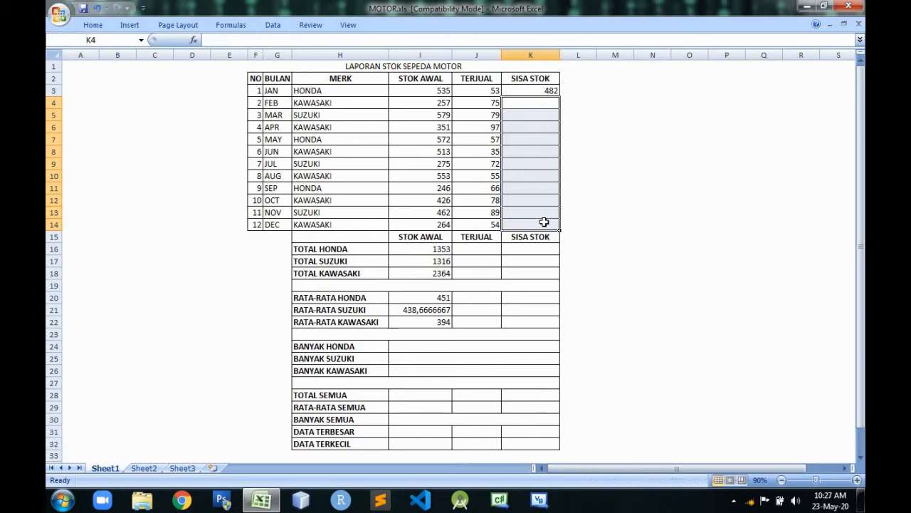
pyautogui.click(637, 162)
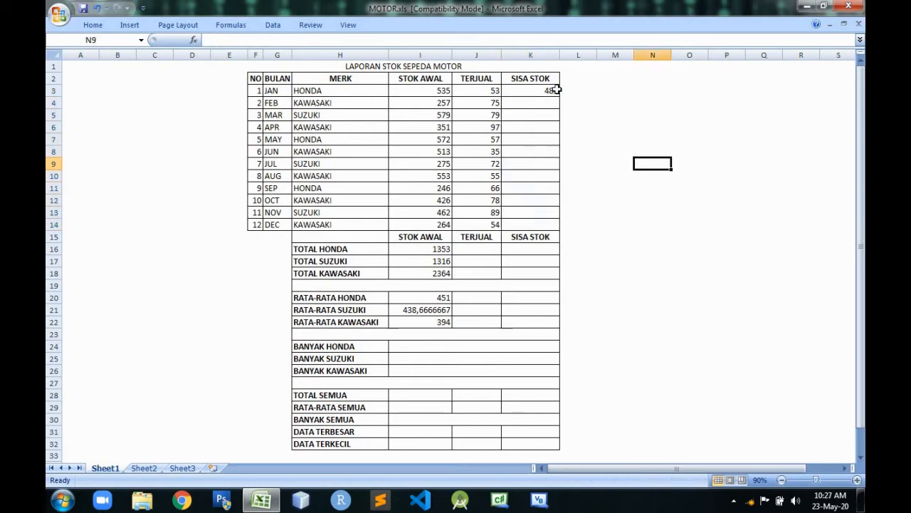
# Fill the SISA STOK formula =I3-J3 from the January cell K3 down through December in K14.
pyautogui.click(554, 89)
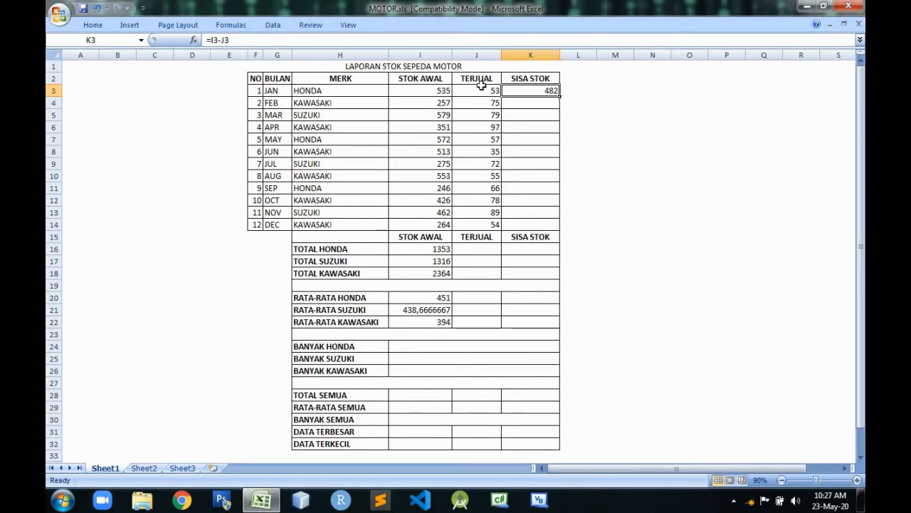
pyautogui.click(247, 41)
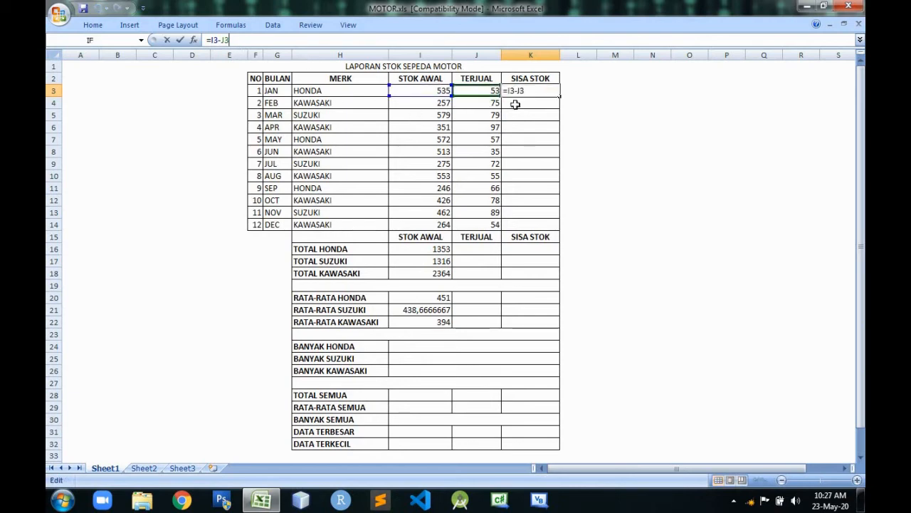
pyautogui.press('Return')
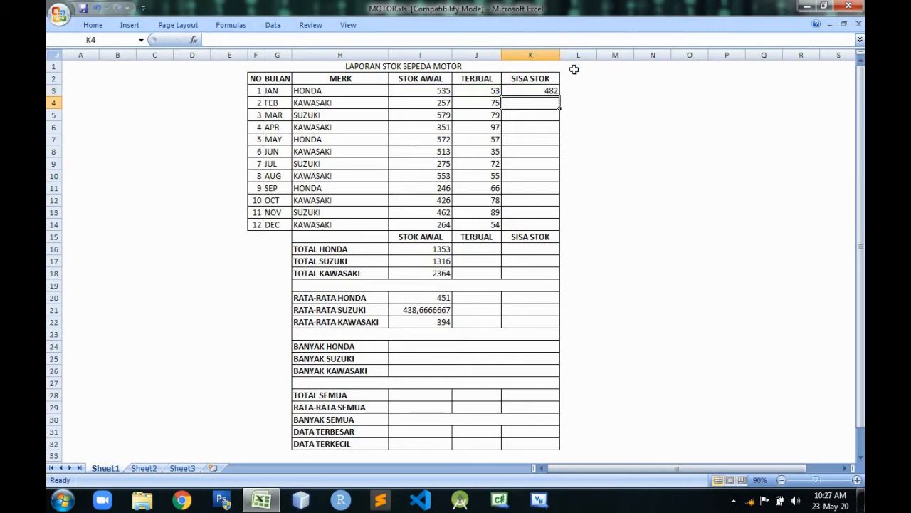
pyautogui.click(550, 90)
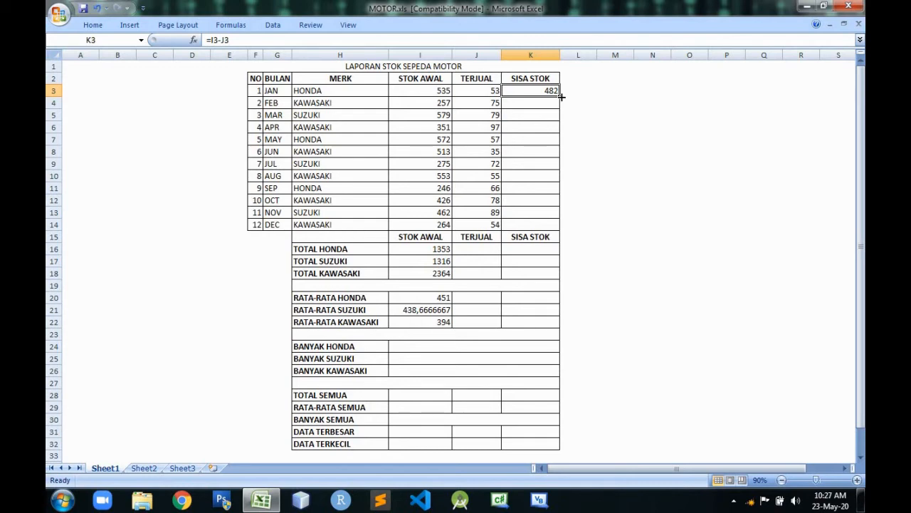
pyautogui.moveTo(561, 96); pyautogui.dragTo(540, 226)
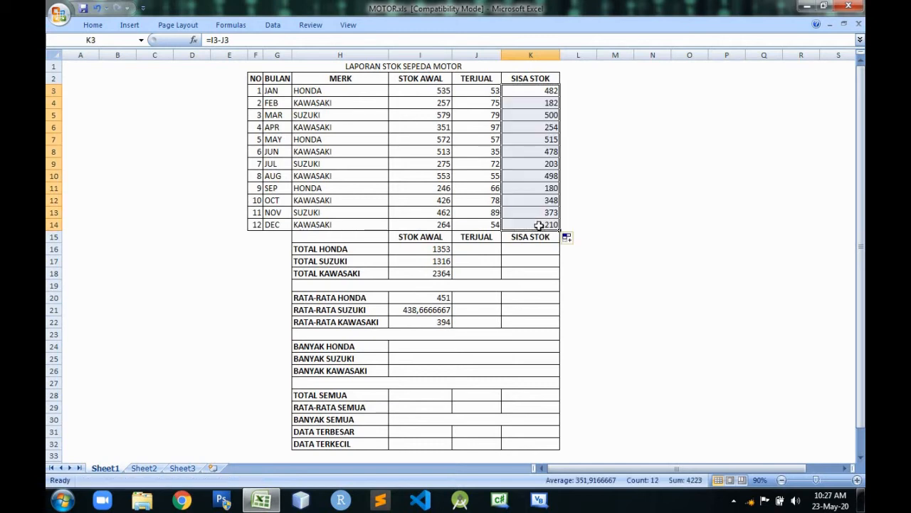
pyautogui.click(641, 147)
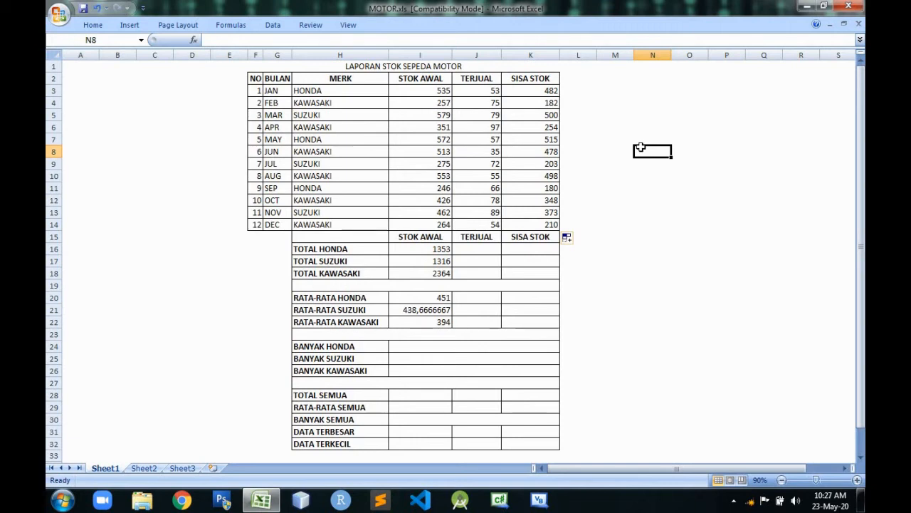
# Review the STOK AWAL SUMIF formulas in I16 to I18 and the AVERAGEIF formulas in I20 to I22.
pyautogui.click(447, 249)
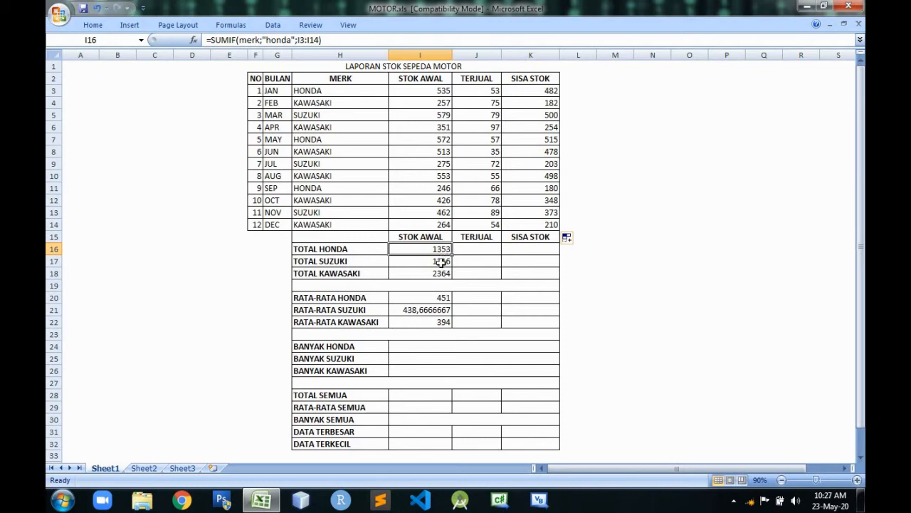
pyautogui.click(442, 262)
pyautogui.click(442, 250)
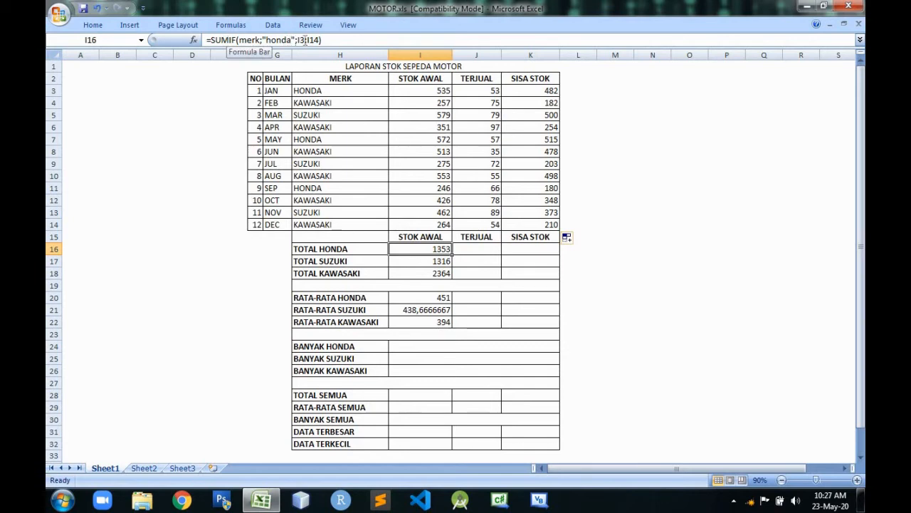
pyautogui.click(431, 261)
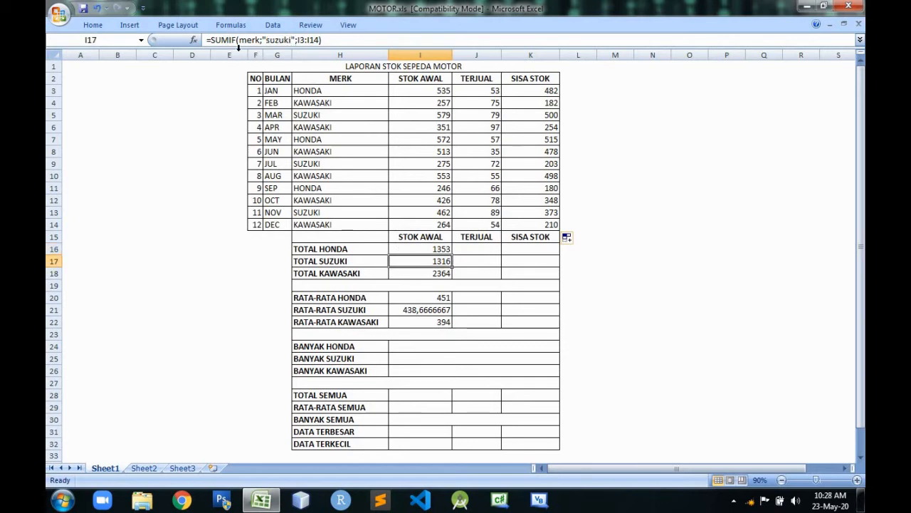
pyautogui.click(409, 277)
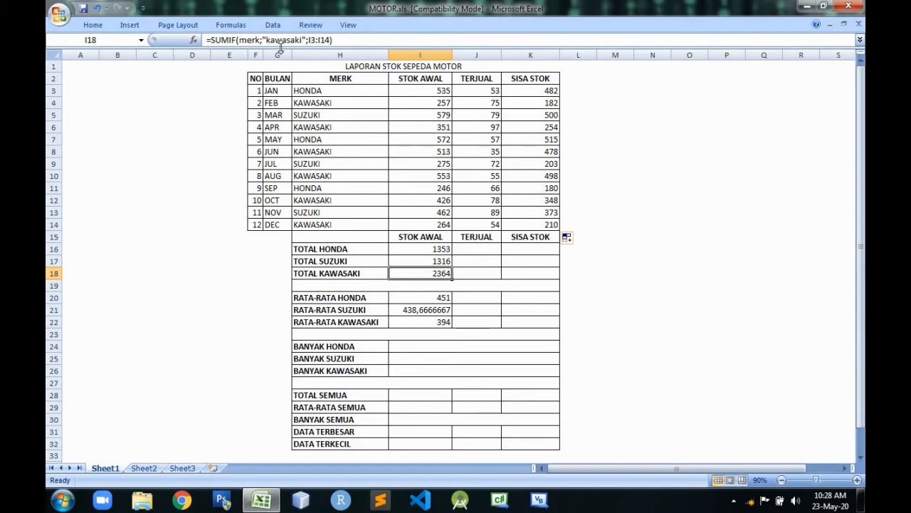
pyautogui.click(419, 296)
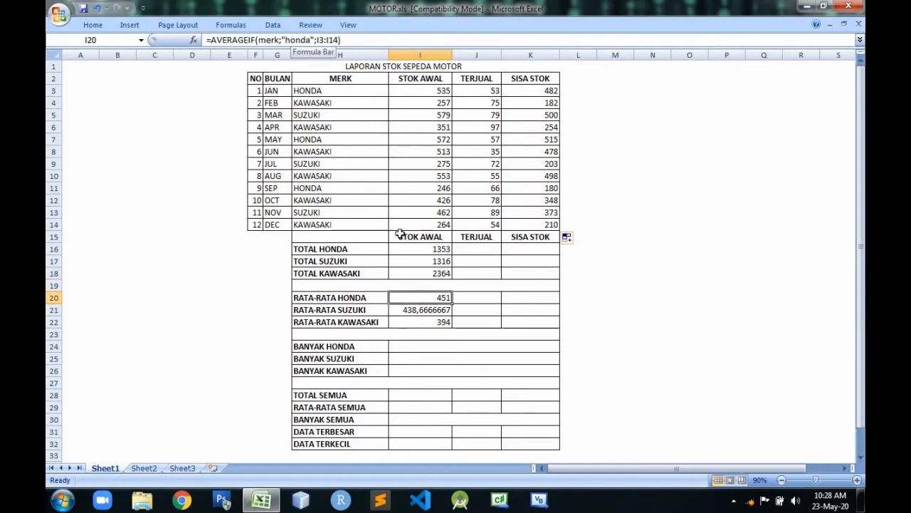
pyautogui.click(432, 311)
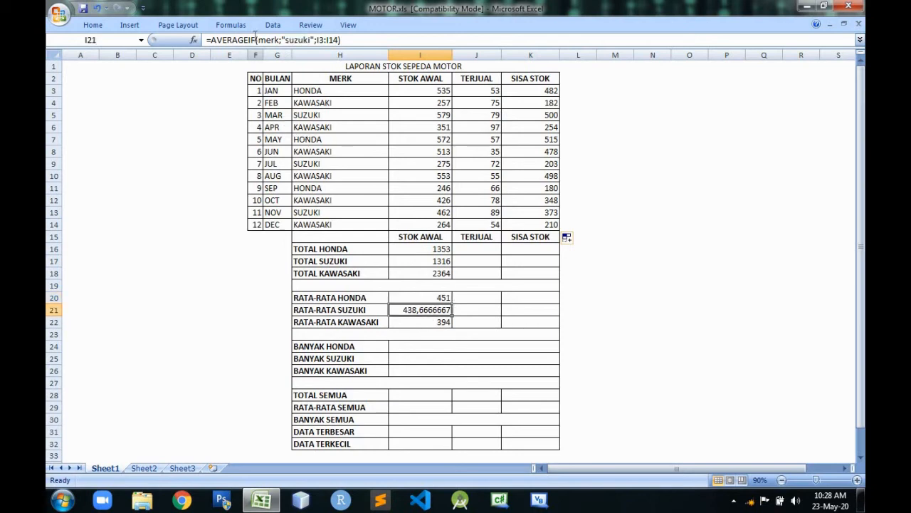
pyautogui.click(425, 321)
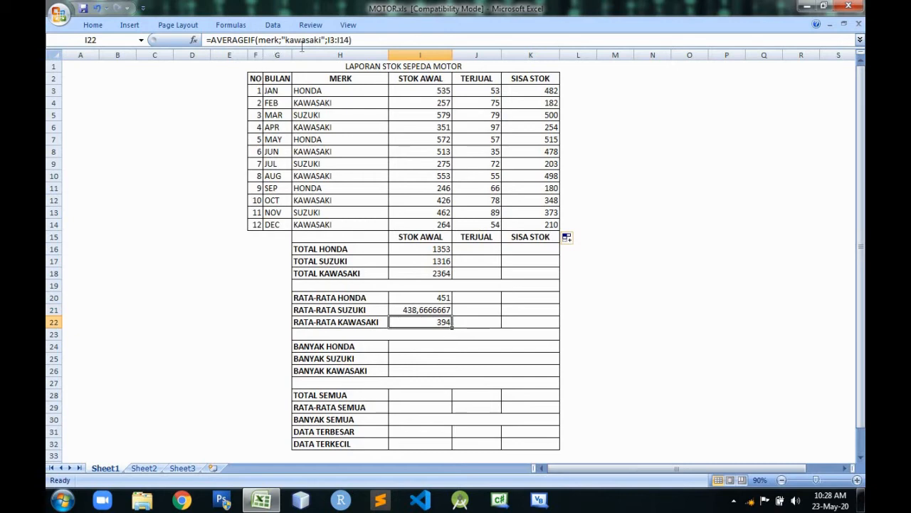
# Fill the three brand total formulas from I16:I18 across the TERJUAL and SISA STOK columns through K18.
pyautogui.click(442, 249)
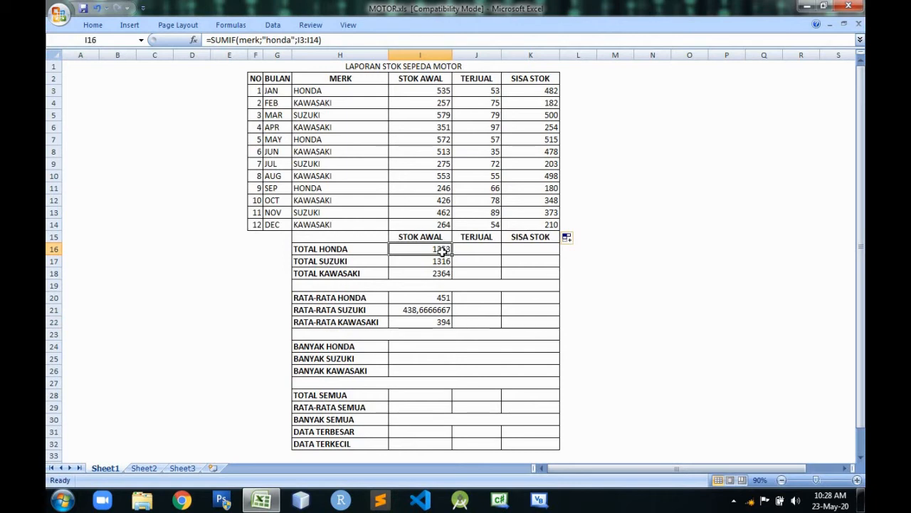
pyautogui.moveTo(442, 249); pyautogui.dragTo(428, 285)
pyautogui.moveTo(428, 249); pyautogui.dragTo(440, 274)
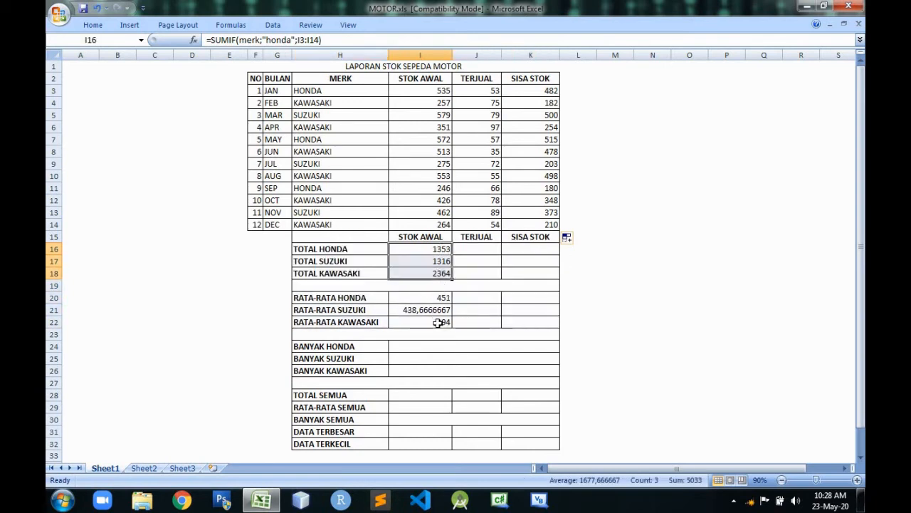
pyautogui.click(437, 285)
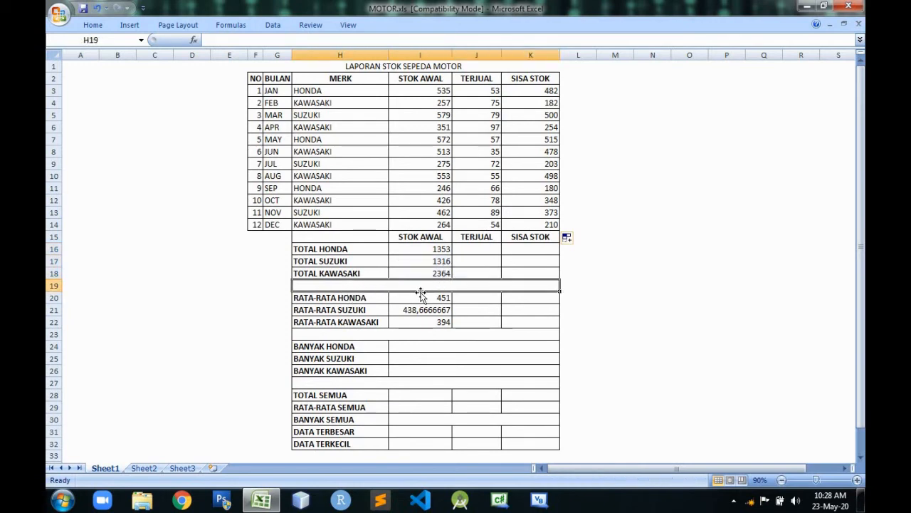
pyautogui.click(444, 251)
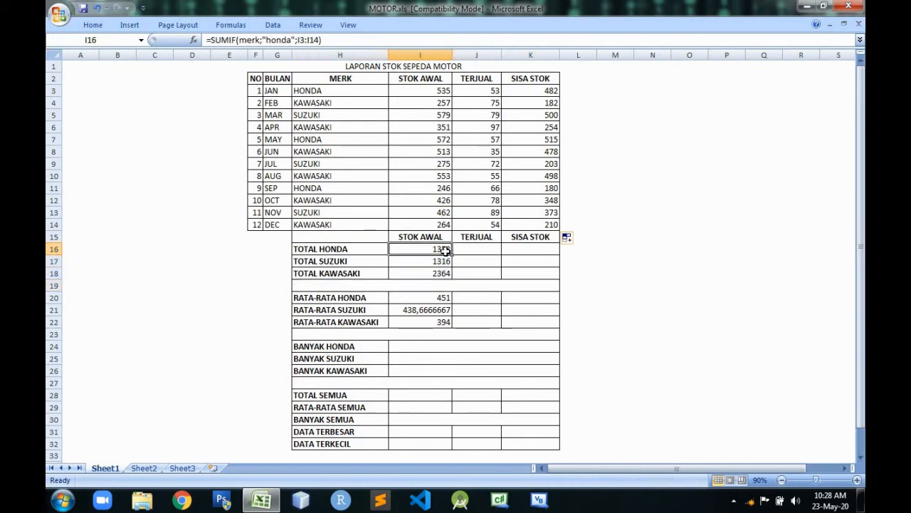
pyautogui.moveTo(444, 250); pyautogui.dragTo(443, 275)
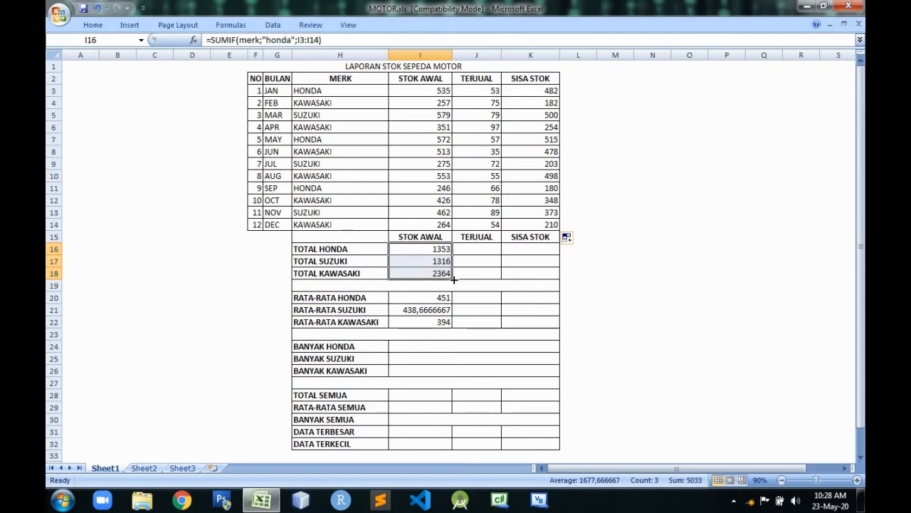
pyautogui.moveTo(453, 280); pyautogui.dragTo(538, 273)
pyautogui.click(602, 257)
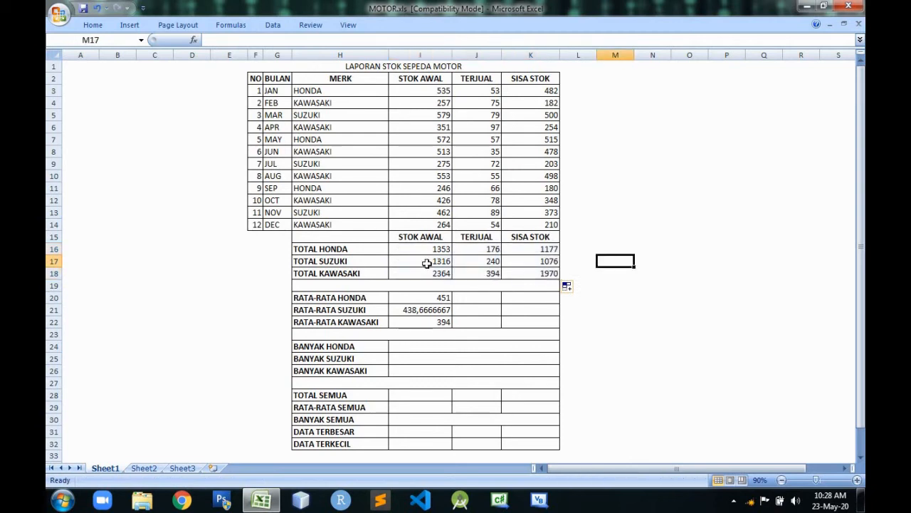
# Check how the SUMIF ranges shift across the STOK AWAL, TERJUAL and SISA STOK totals for HONDA and SUZUKI.
pyautogui.click(439, 250)
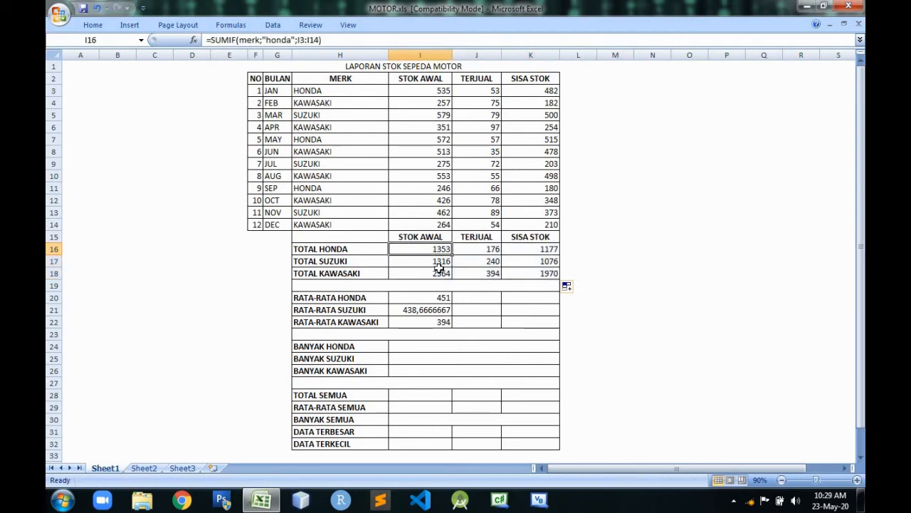
pyautogui.click(481, 252)
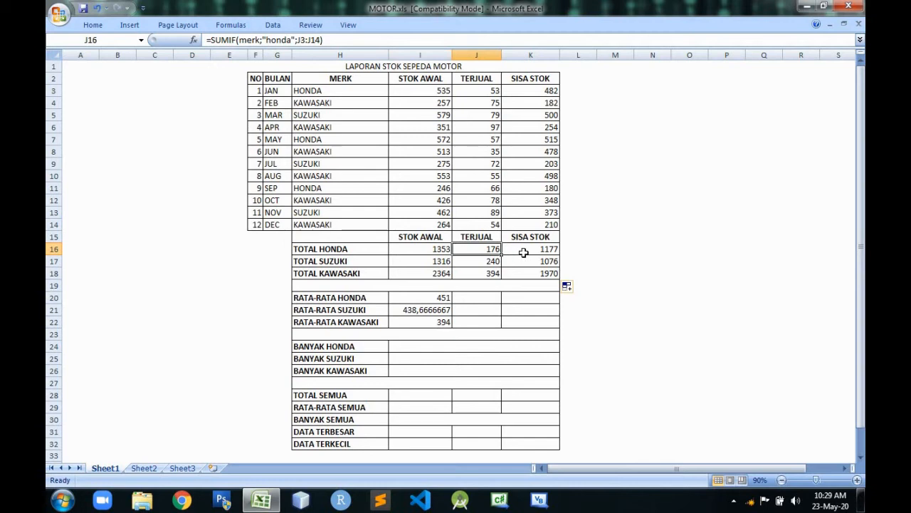
pyautogui.click(522, 254)
pyautogui.click(487, 261)
pyautogui.click(528, 264)
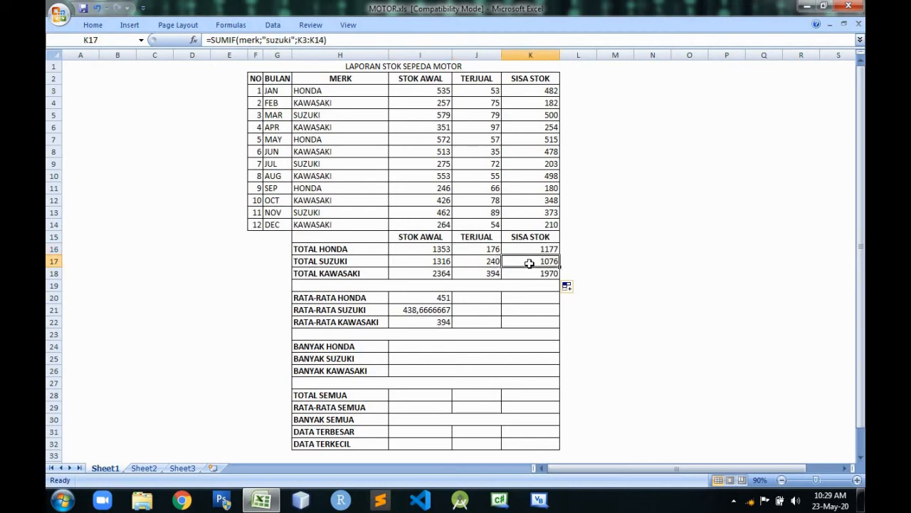
pyautogui.click(493, 250)
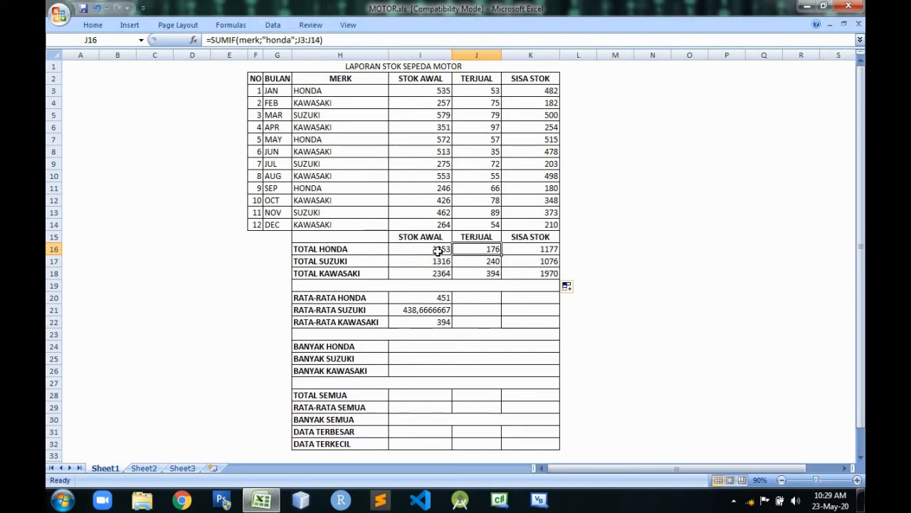
pyautogui.click(438, 251)
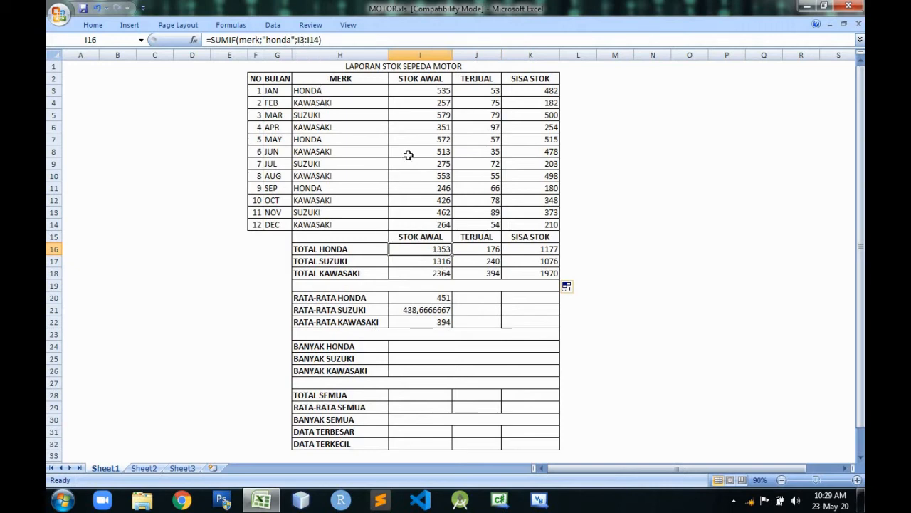
pyautogui.click(484, 248)
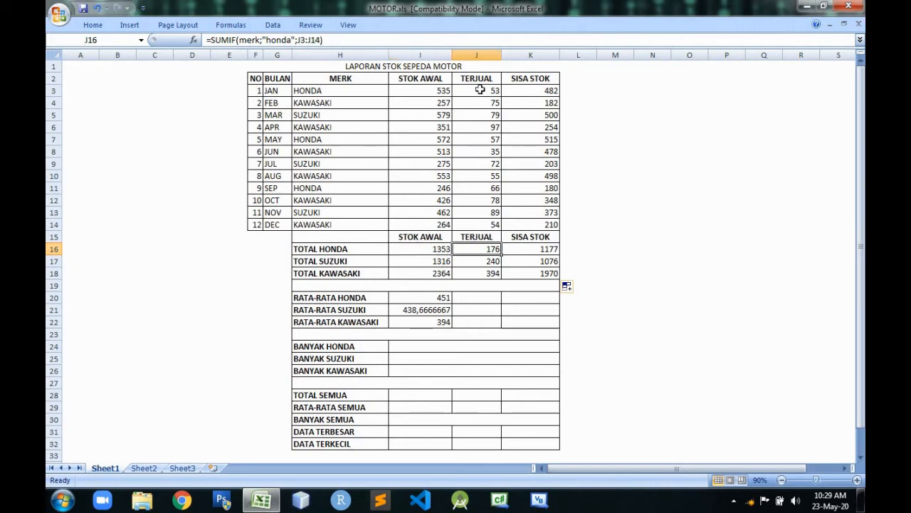
pyautogui.click(553, 248)
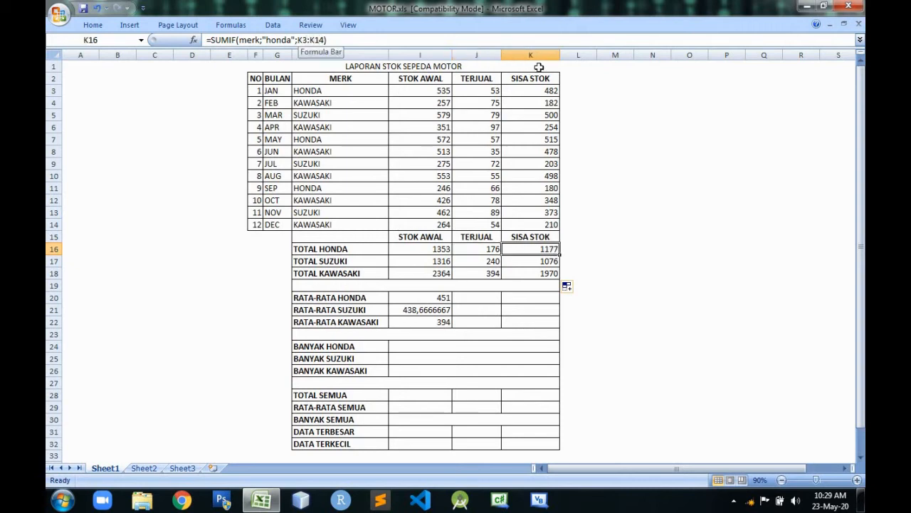
# Fill the three brand average formulas from I20:I22 across the TERJUAL and SISA STOK columns through K22.
pyautogui.click(444, 298)
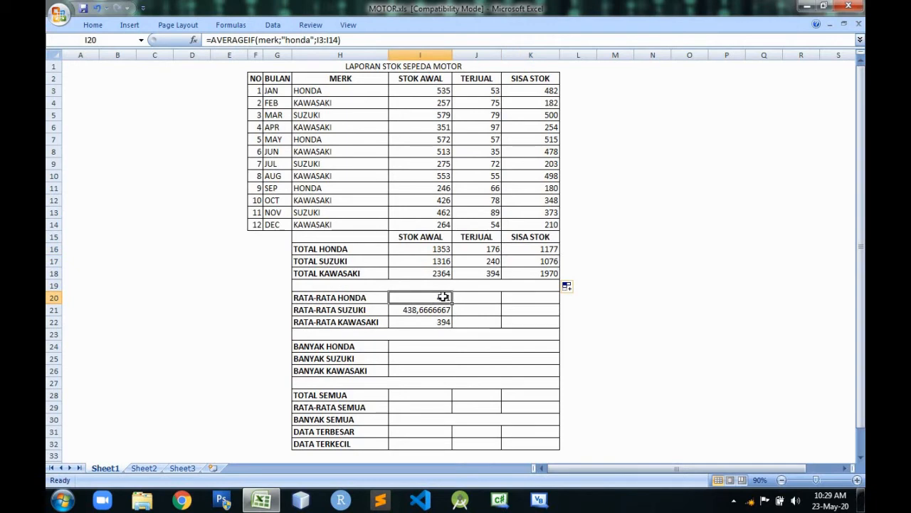
pyautogui.moveTo(443, 297); pyautogui.dragTo(443, 322)
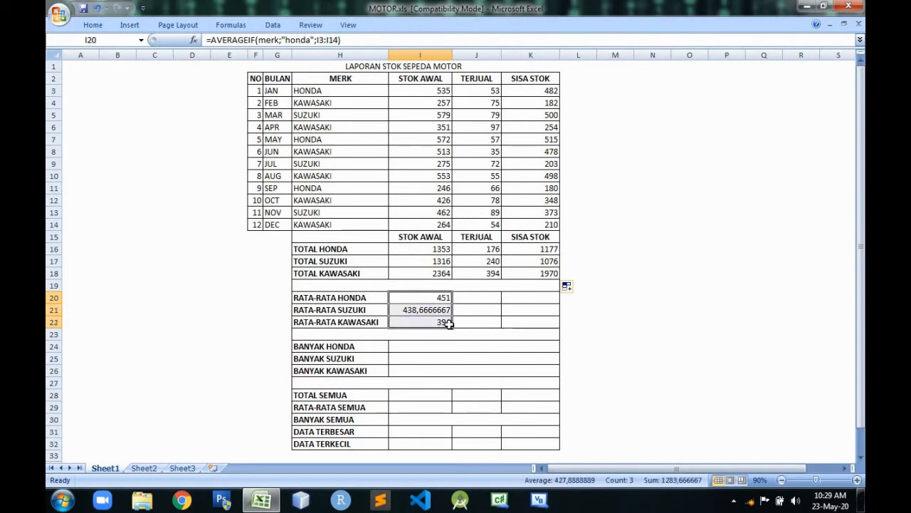
pyautogui.moveTo(452, 327); pyautogui.dragTo(452, 327)
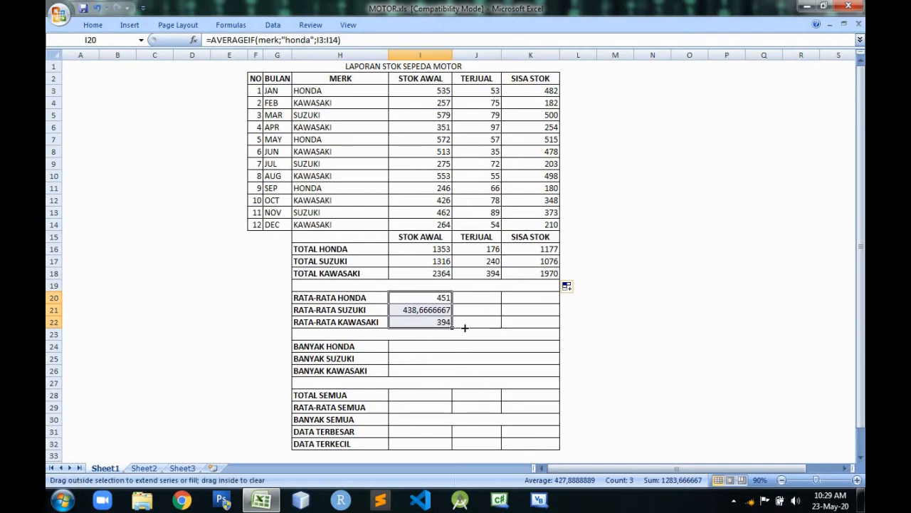
pyautogui.moveTo(481, 329); pyautogui.dragTo(482, 329)
pyautogui.moveTo(498, 321); pyautogui.dragTo(539, 318)
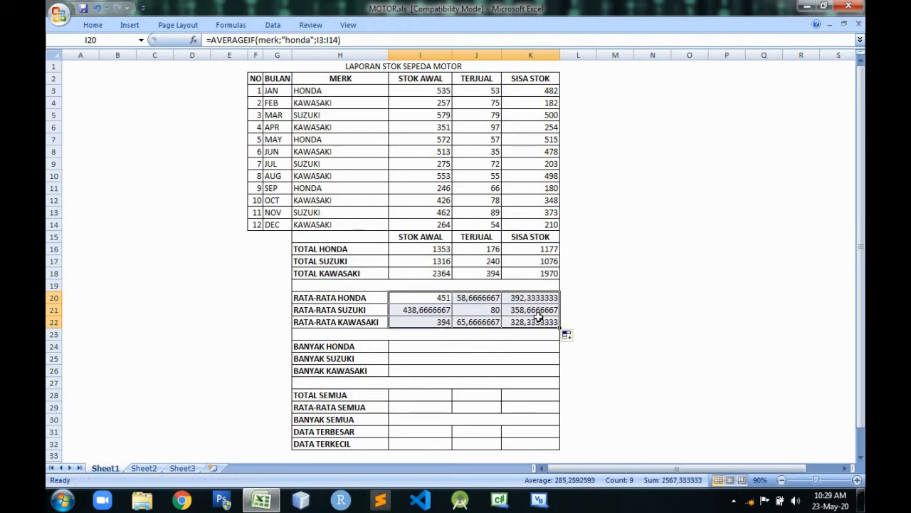
pyautogui.click(616, 287)
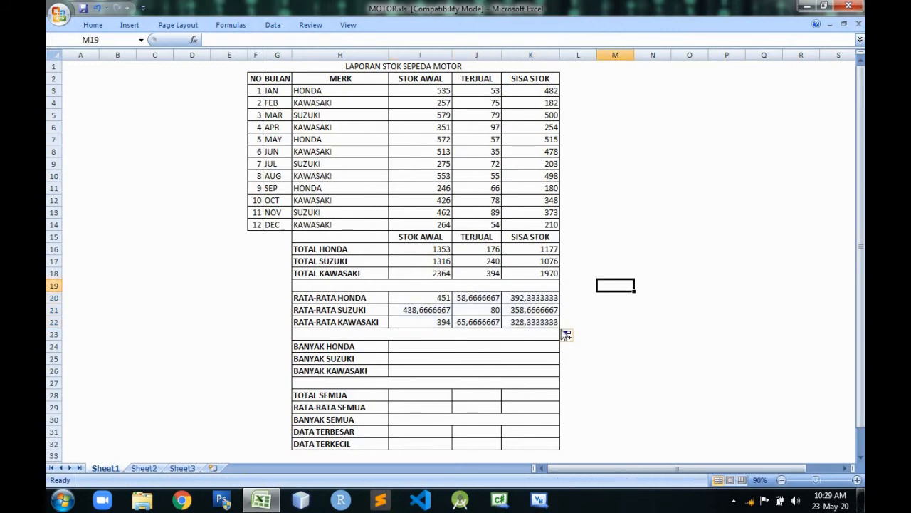
pyautogui.click(436, 345)
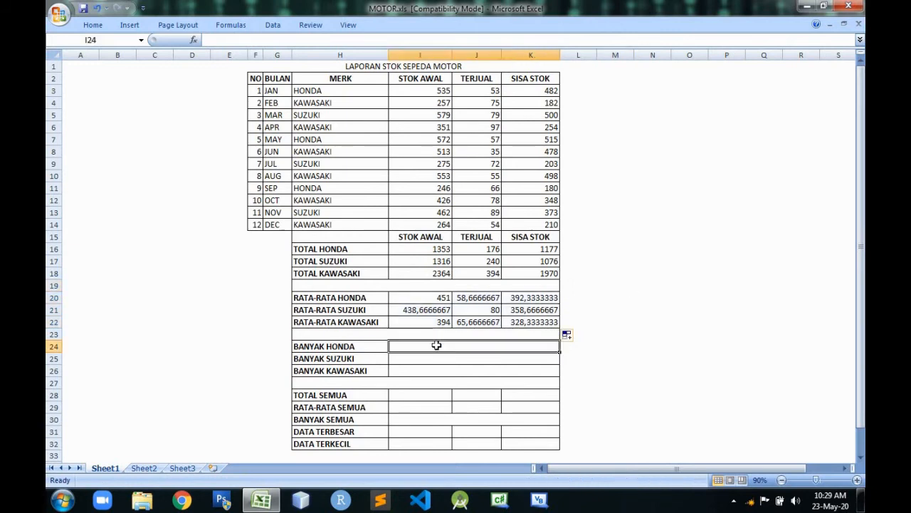
pyautogui.click(458, 356)
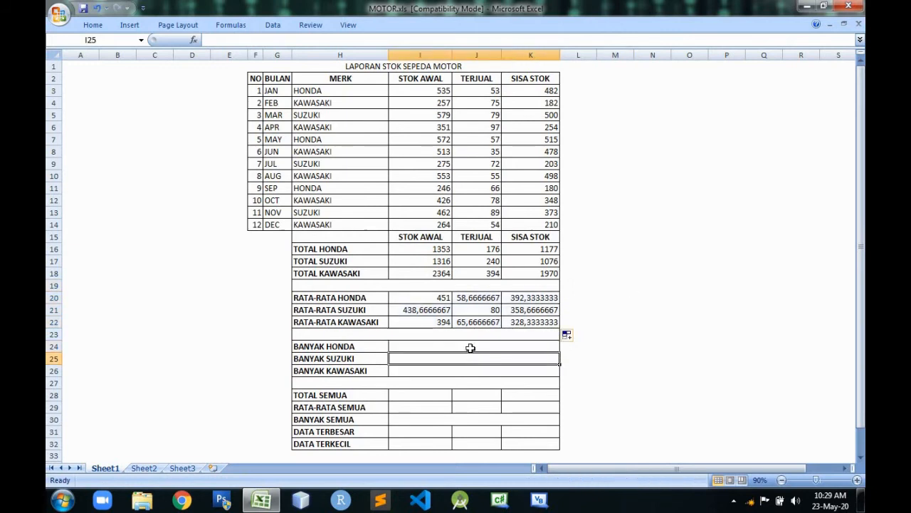
pyautogui.click(477, 345)
pyautogui.click(468, 361)
pyautogui.click(464, 371)
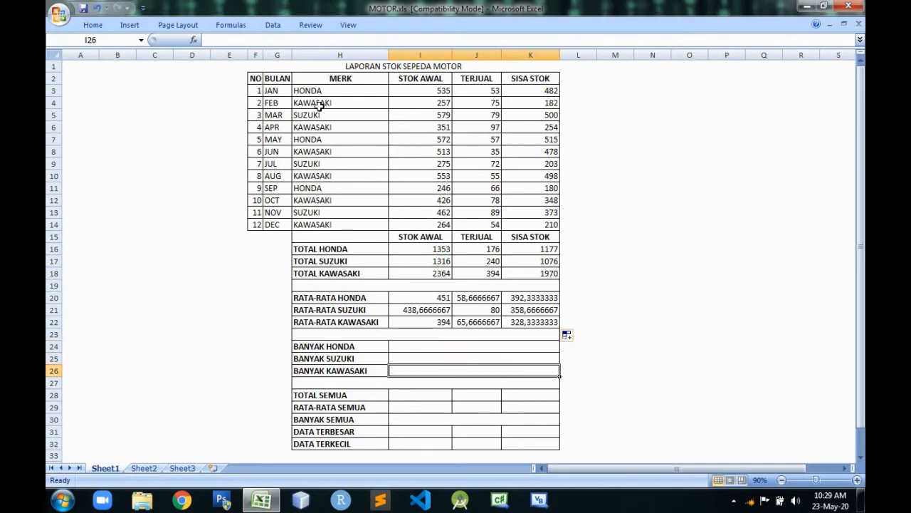
# Count the HONDA rows in the MERK column by hand and enter 3 for BANYAK HONDA in I24.
pyautogui.click(413, 347)
pyautogui.click(331, 91)
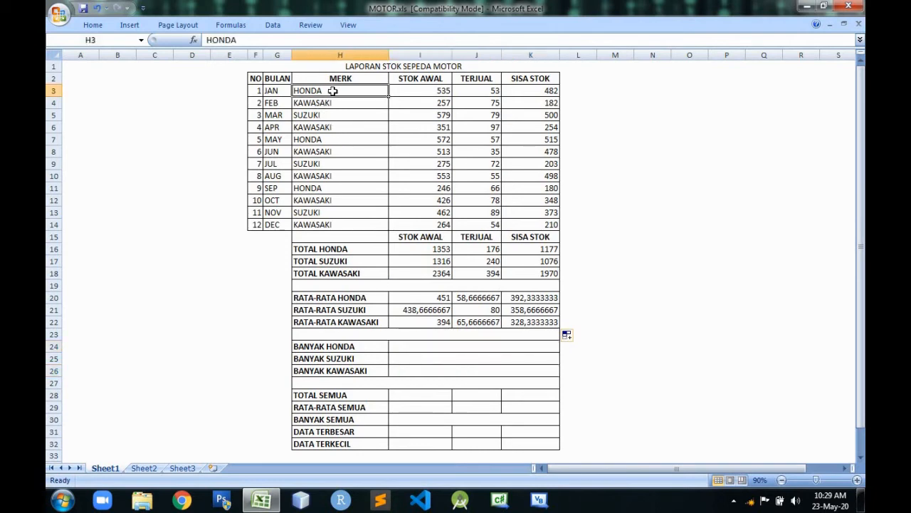
pyautogui.click(324, 138)
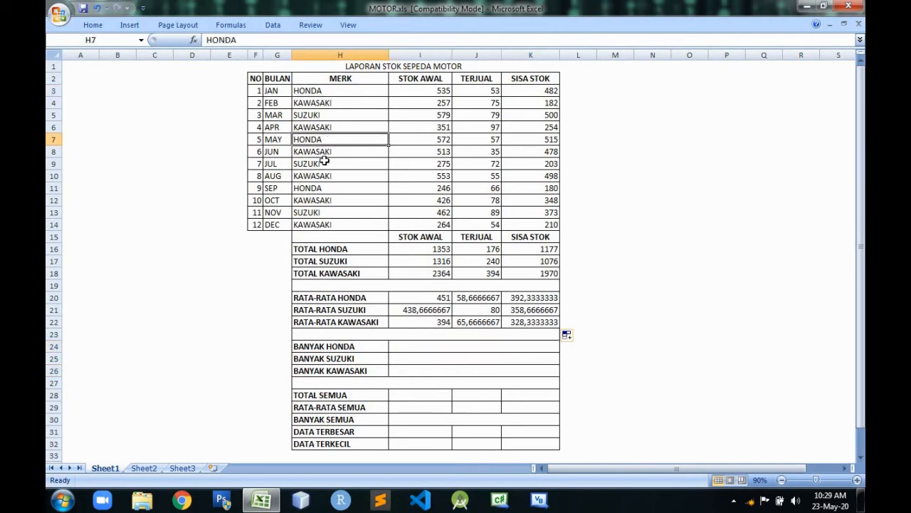
pyautogui.click(324, 187)
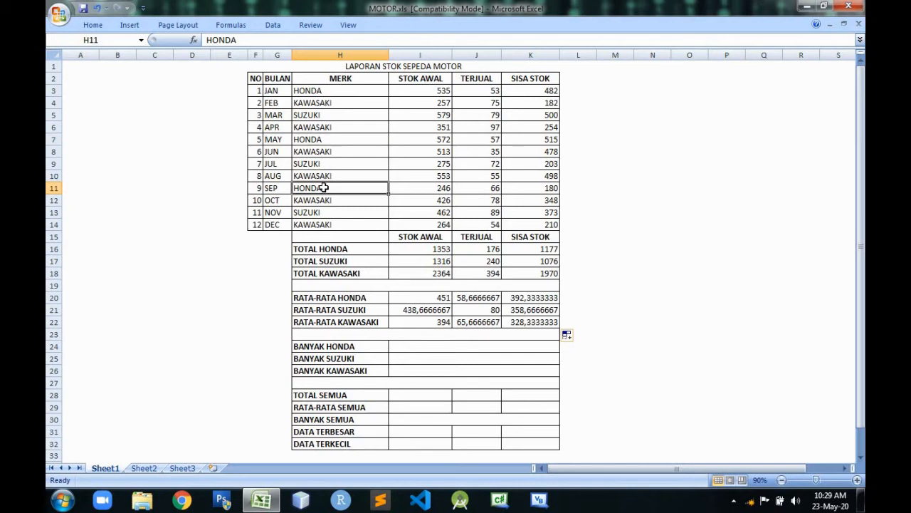
pyautogui.click(424, 346)
pyautogui.write('3')
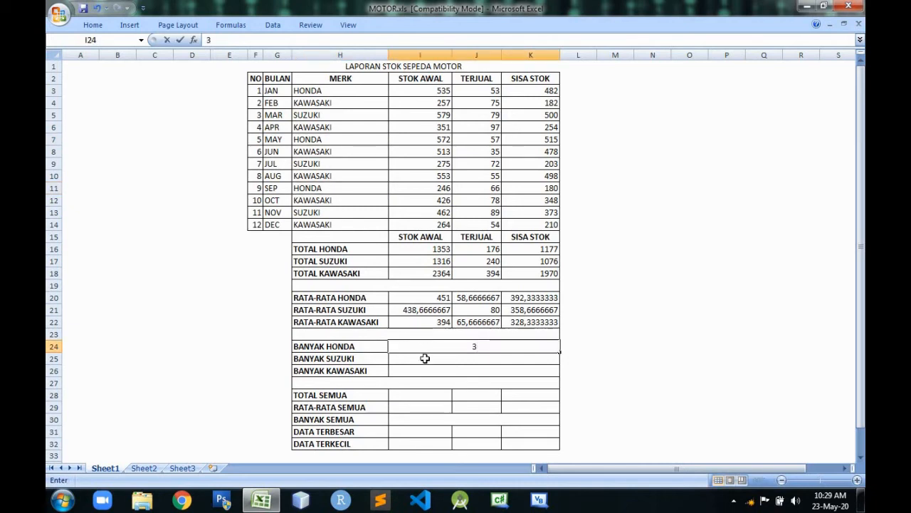
pyautogui.press('Return')
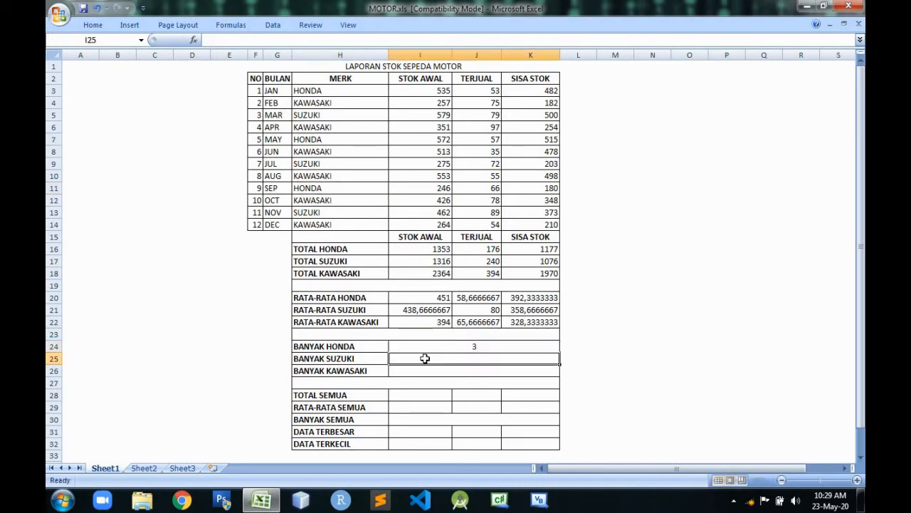
# Count the SUZUKI rows in the MERK column by hand and enter 3 for BANYAK SUZUKI in I25.
pyautogui.click(327, 115)
pyautogui.click(318, 163)
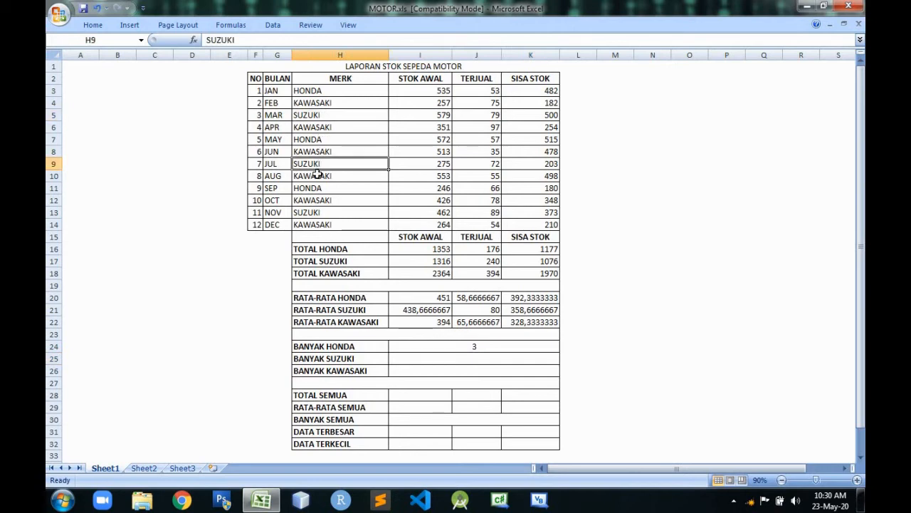
pyautogui.click(314, 211)
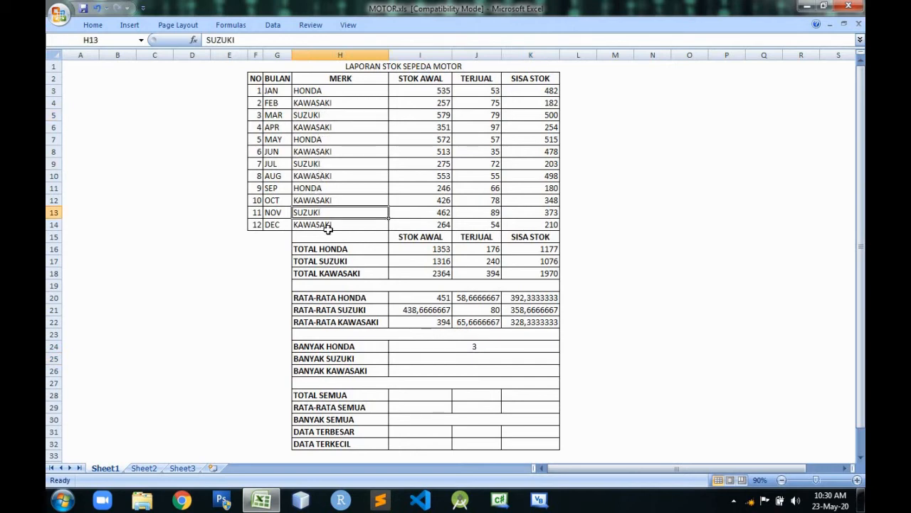
pyautogui.click(439, 357)
pyautogui.write('3')
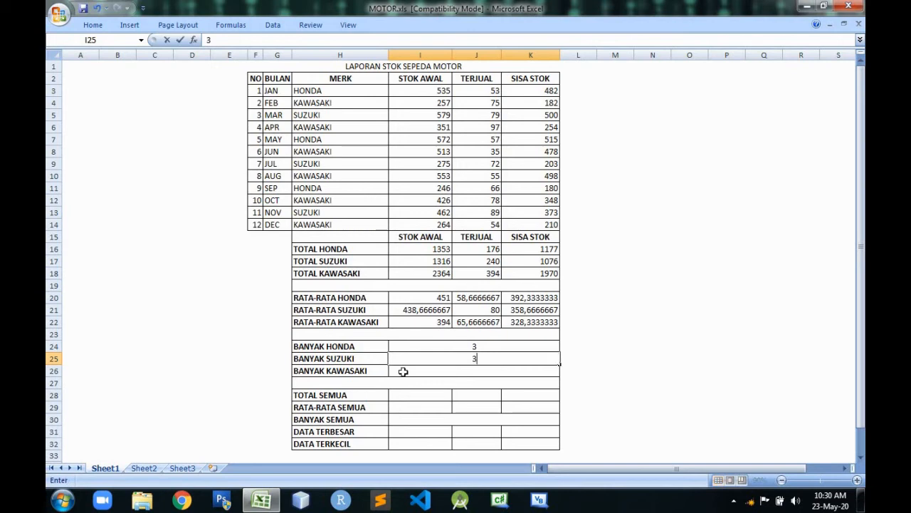
pyautogui.press('Return')
# Count the KAWASAKI rows in the MERK column by hand and enter 6 for BANYAK KAWASAKI in I26.
pyautogui.click(320, 105)
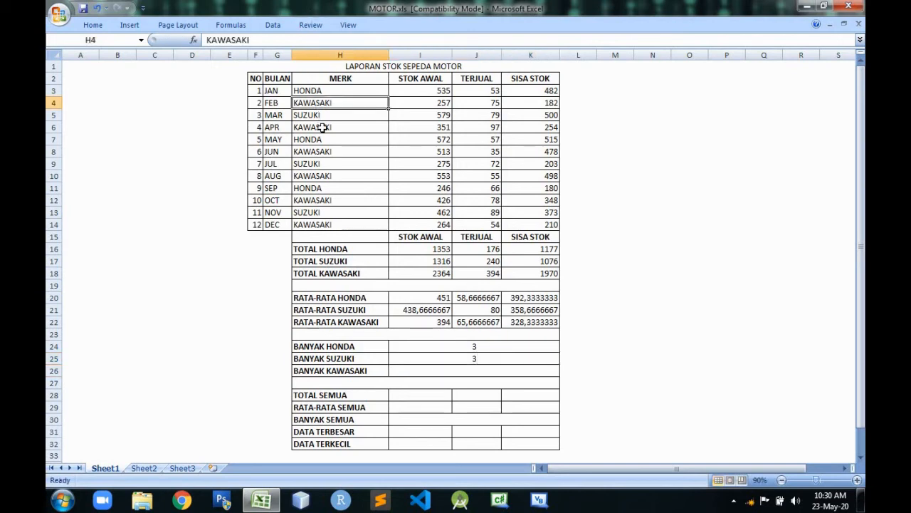
pyautogui.click(322, 127)
pyautogui.click(326, 150)
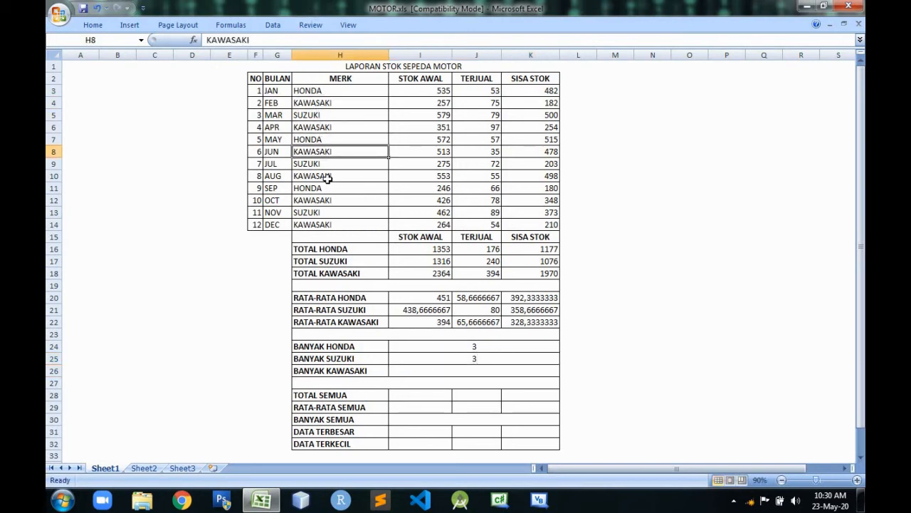
pyautogui.click(327, 179)
pyautogui.click(328, 200)
pyautogui.click(328, 223)
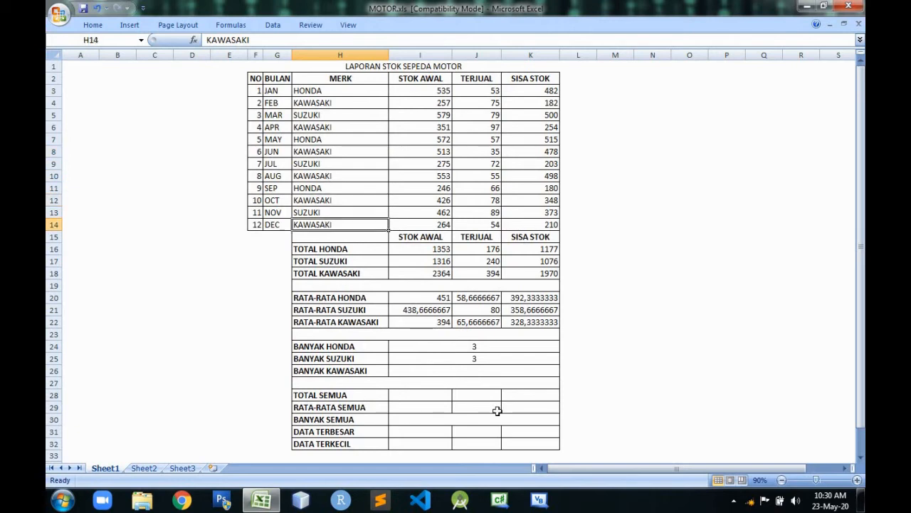
pyautogui.click(479, 372)
pyautogui.write('6')
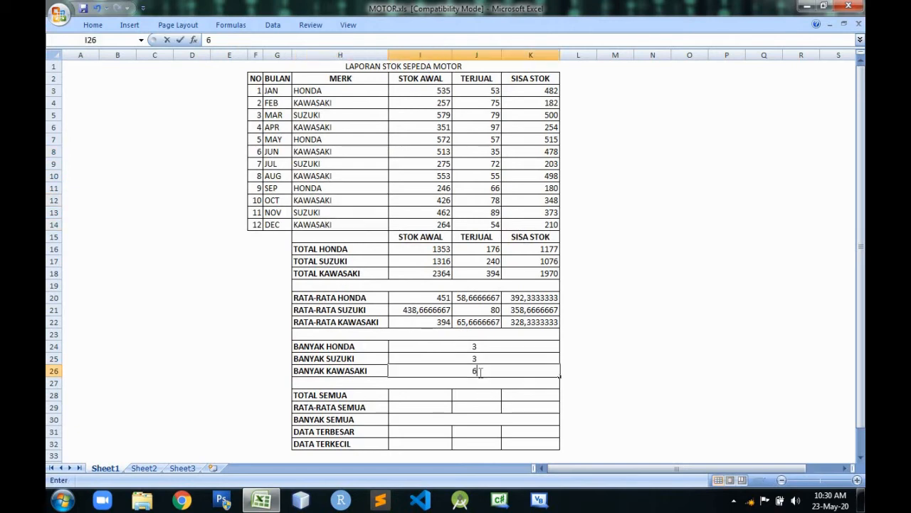
pyautogui.click(352, 101)
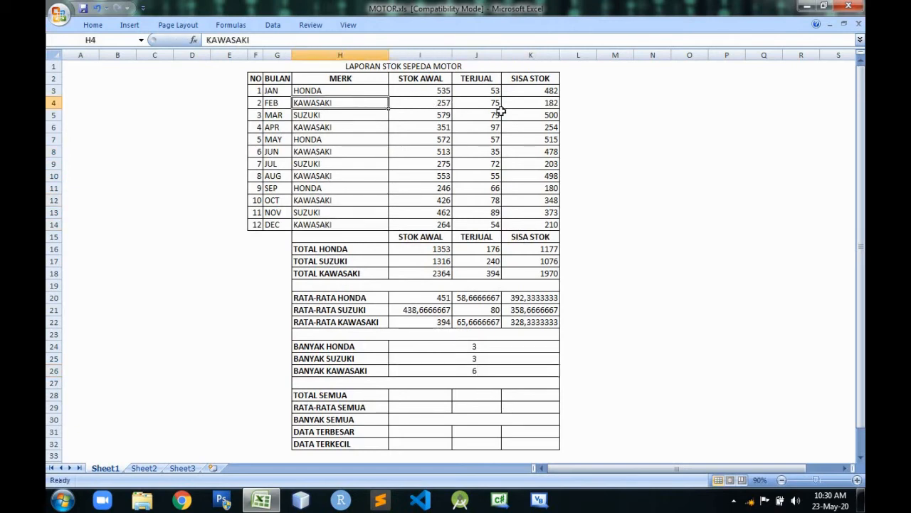
pyautogui.click(479, 345)
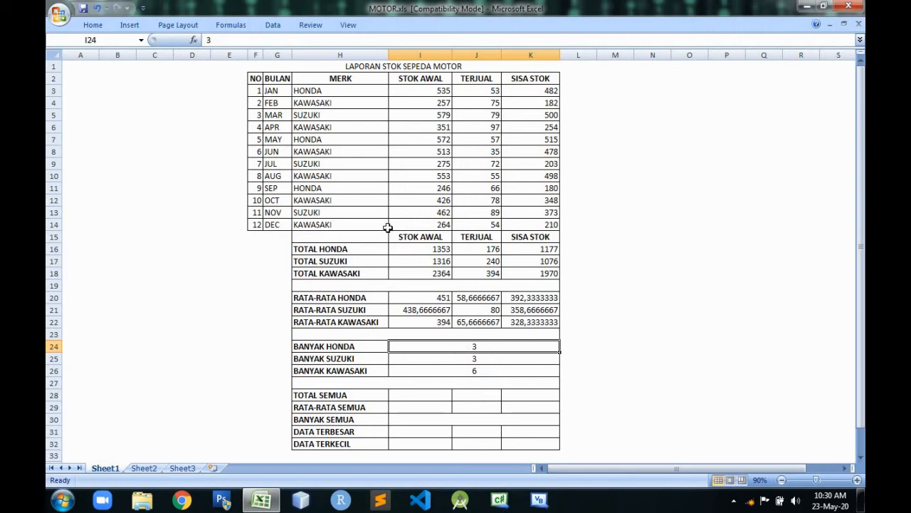
pyautogui.click(333, 94)
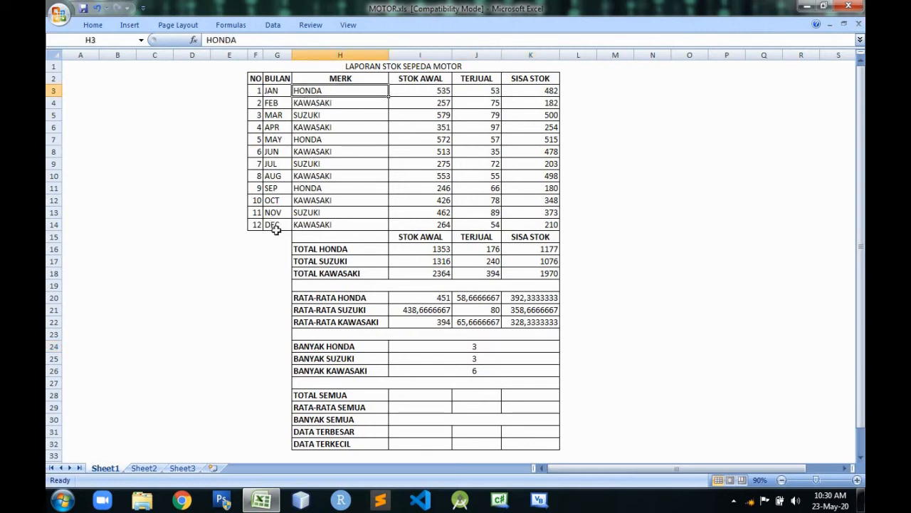
pyautogui.click(458, 346)
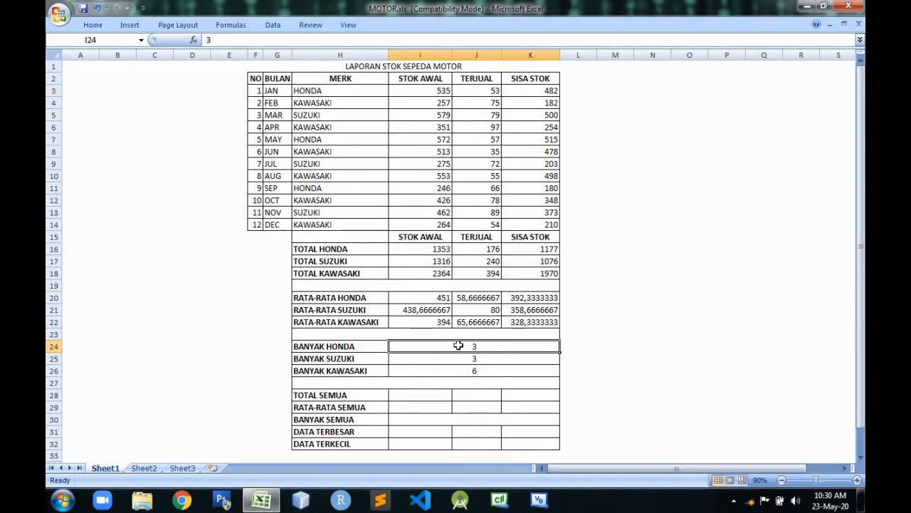
pyautogui.click(280, 236)
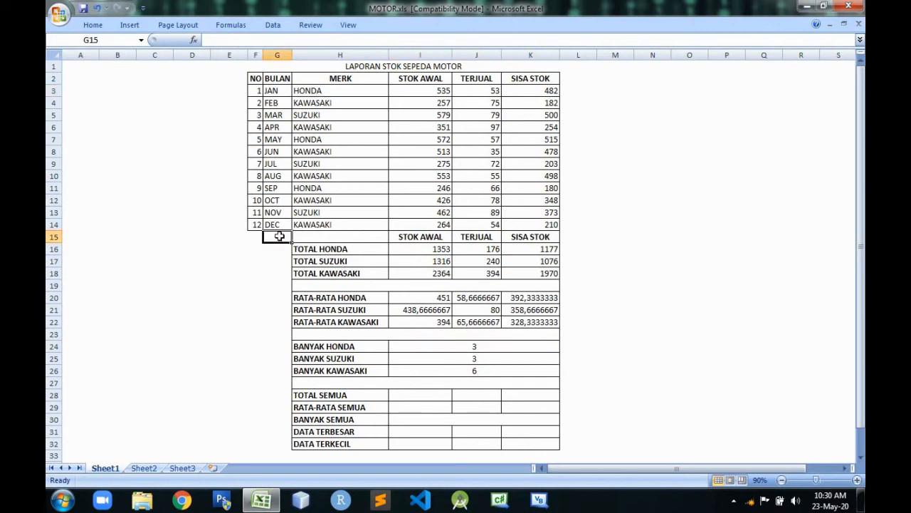
pyautogui.press('pagedown')
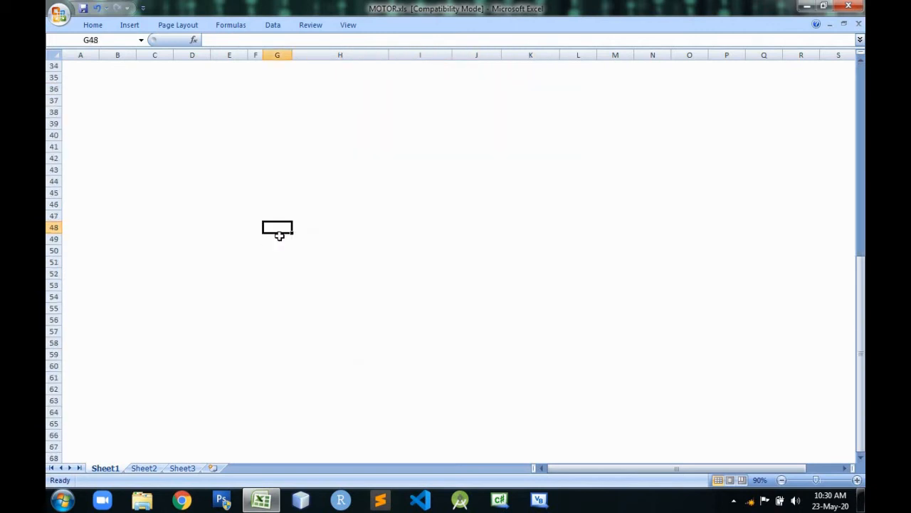
pyautogui.press('pagedown')
pyautogui.press('pagedown')
pyautogui.press('pagedown')
pyautogui.press('pagedown')
pyautogui.press('pagedown')
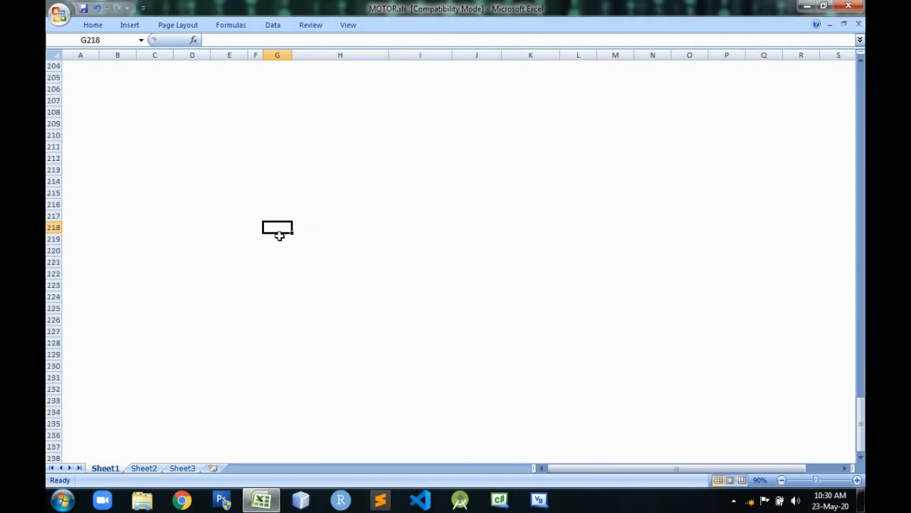
pyautogui.press('pagedown')
pyautogui.press('pagedown')
pyautogui.press('pagedown')
pyautogui.press('pagedown')
pyautogui.press('pagedown')
pyautogui.press('pagedown')
pyautogui.press('pagedown')
pyautogui.press('pagedown')
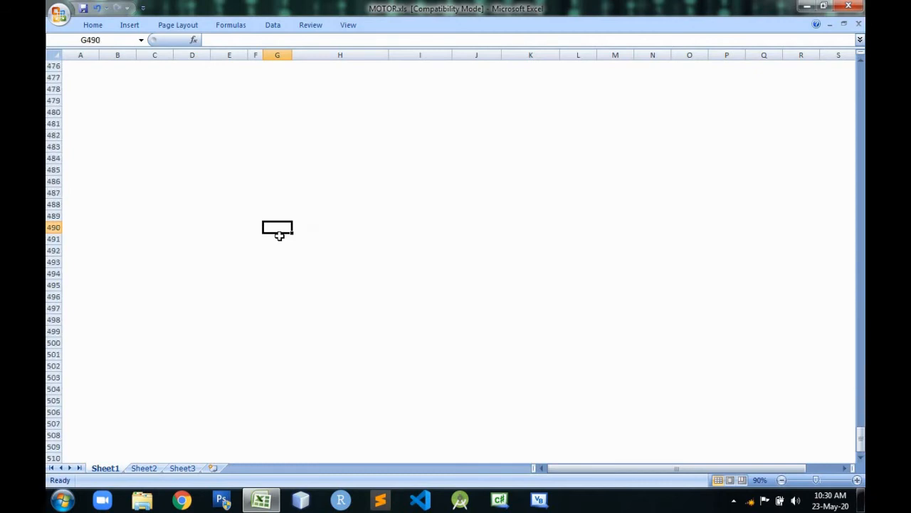
pyautogui.press('pageup')
pyautogui.press('pageup')
pyautogui.press('pageup')
pyautogui.press('pageup')
pyautogui.press('pageup')
pyautogui.press('pageup')
pyautogui.press('pageup')
pyautogui.press('pageup')
pyautogui.press('pageup')
pyautogui.press('pageup')
pyautogui.press('pageup')
pyautogui.press('pageup')
pyautogui.press('pageup')
pyautogui.press('pageup')
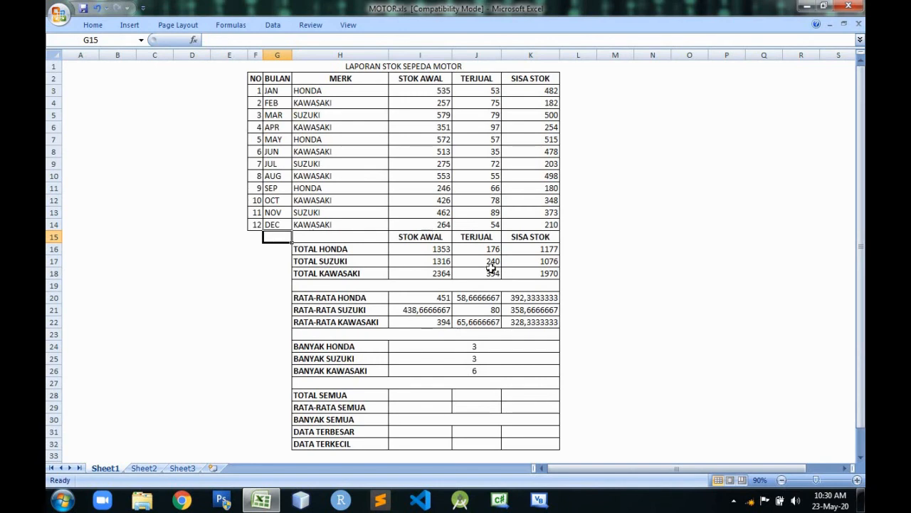
# Clear the manually entered brand counts from the BANYAK HONDA, SUZUKI and KAWASAKI cells I24 to I26.
pyautogui.click(509, 346)
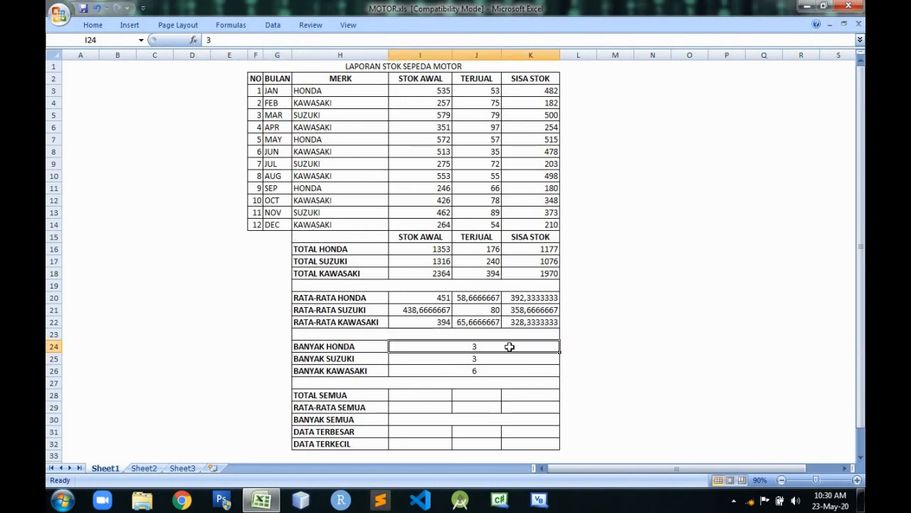
pyautogui.click(507, 357)
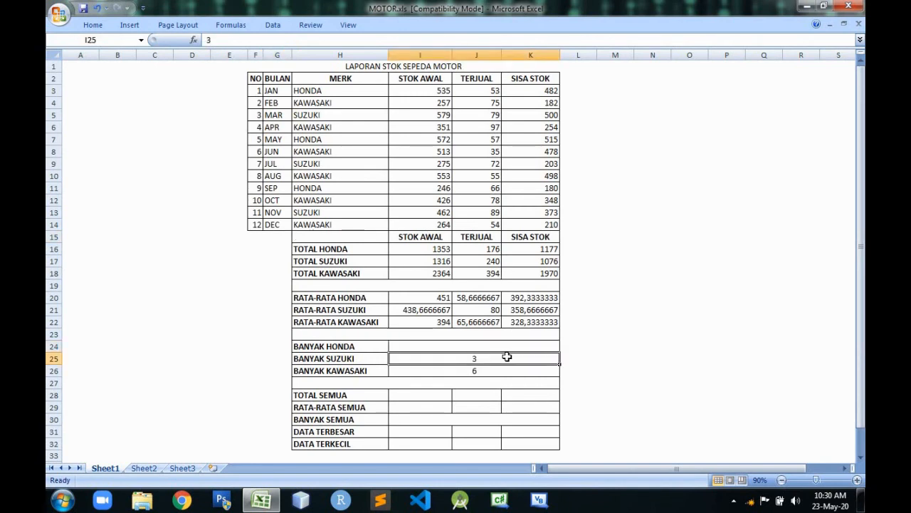
pyautogui.click(503, 371)
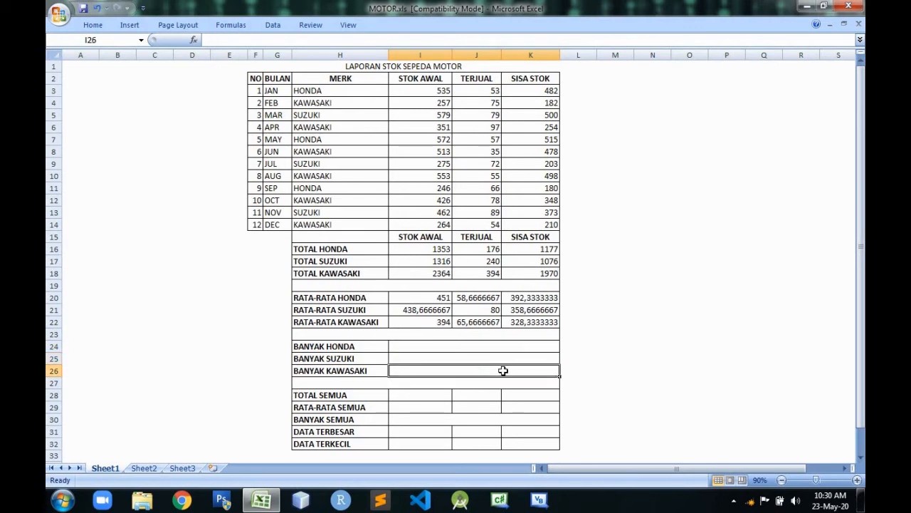
# Enter =COUNTIF(merk;"honda") for BANYAK HONDA in I24 to count the HONDA rows.
pyautogui.click(480, 349)
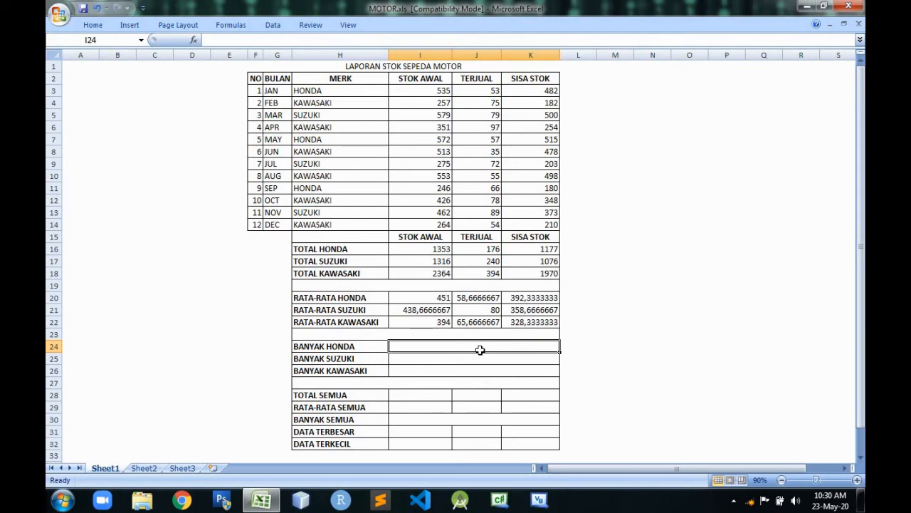
pyautogui.write('=')
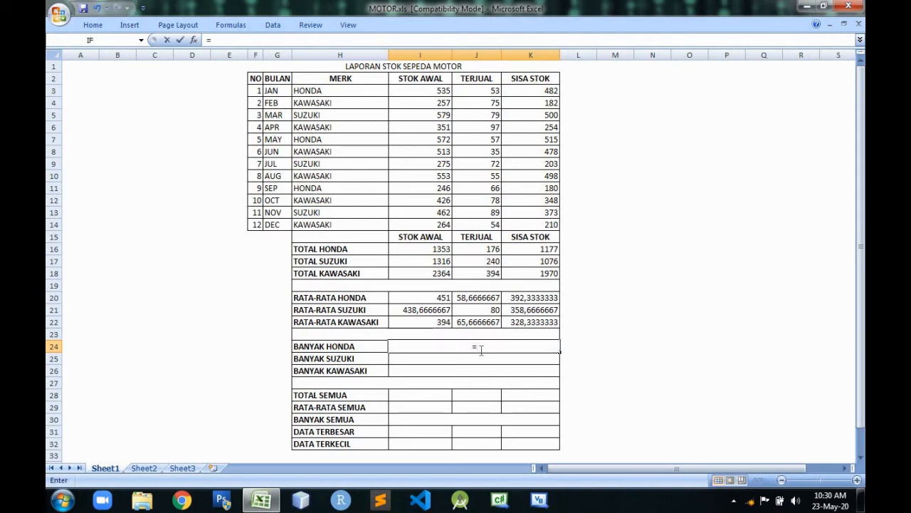
pyautogui.write('count')
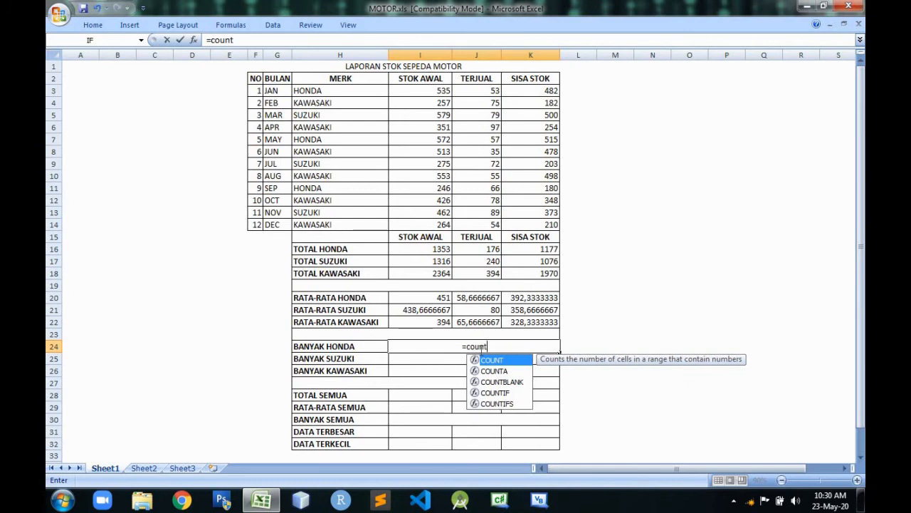
pyautogui.doubleClick(498, 393)
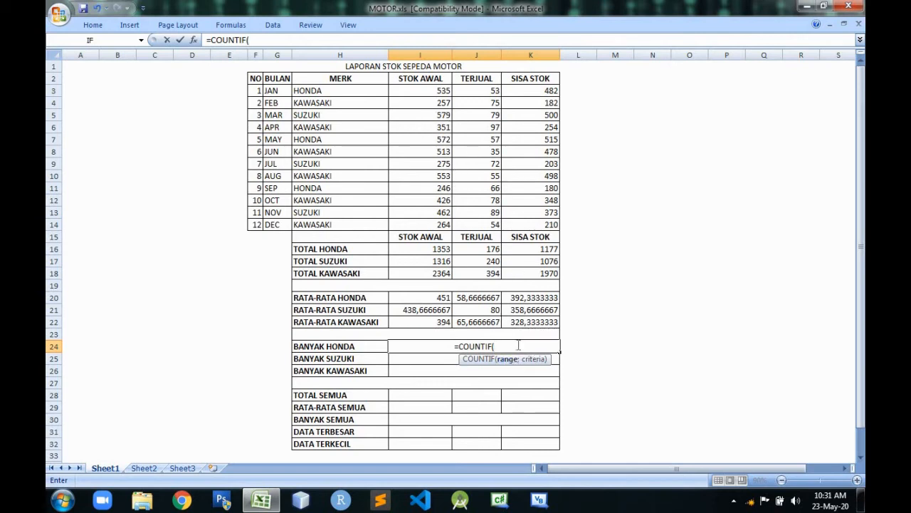
pyautogui.write('merk')
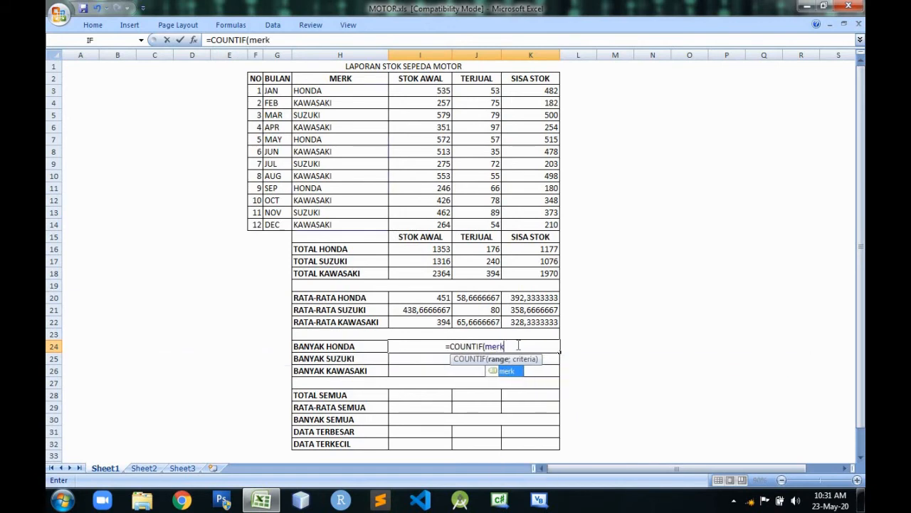
pyautogui.write(';')
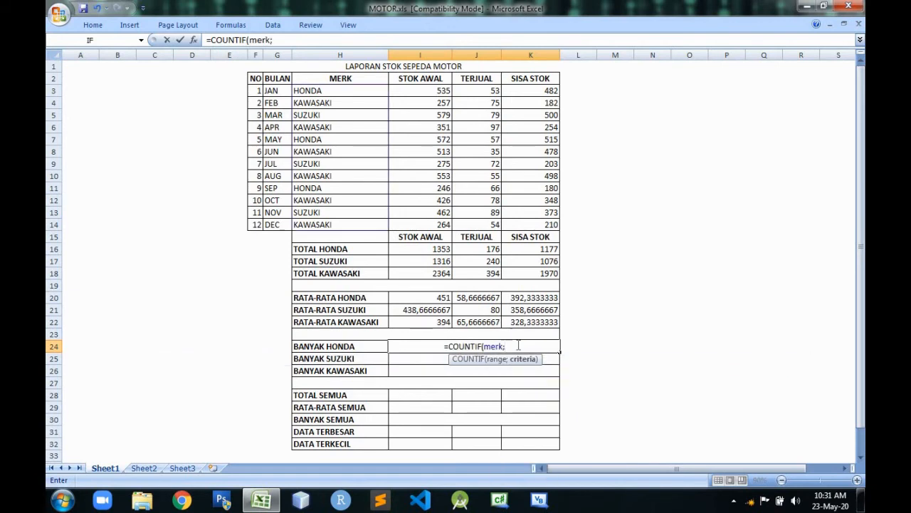
pyautogui.write('"')
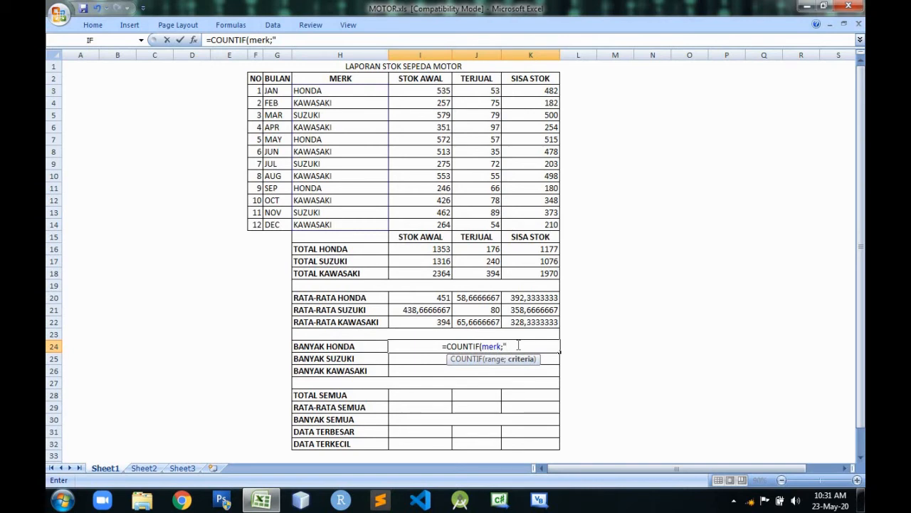
pyautogui.write('honda"')
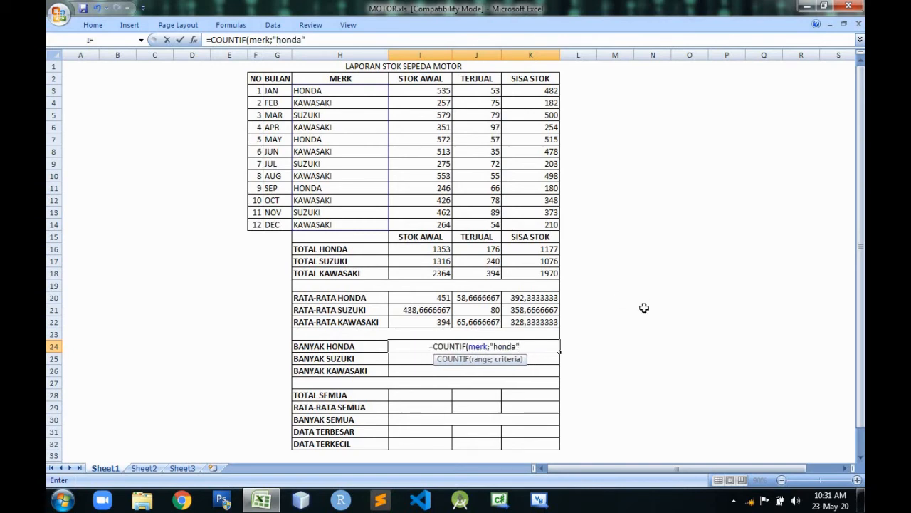
pyautogui.press('Return')
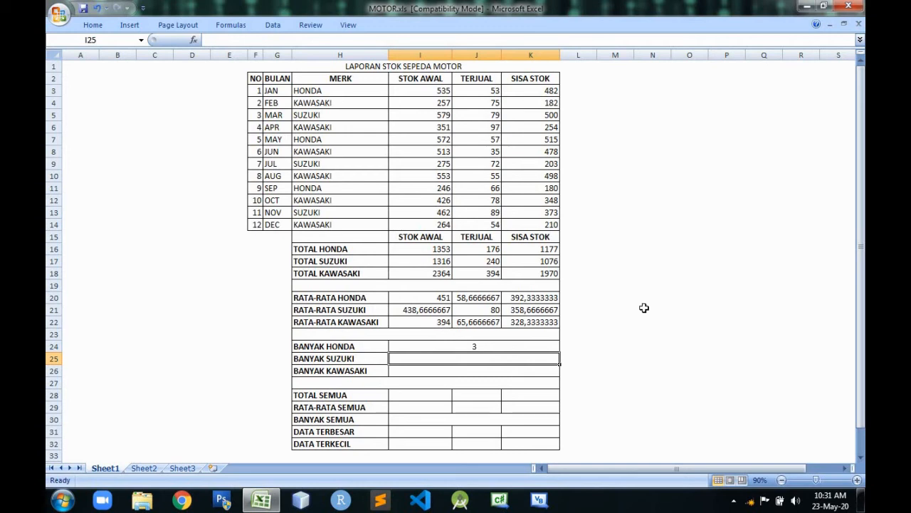
# Enter =COUNTIF(merk;"suzuki") for BANYAK SUZUKI in I25 to count the SUZUKI rows.
pyautogui.write('=counti')
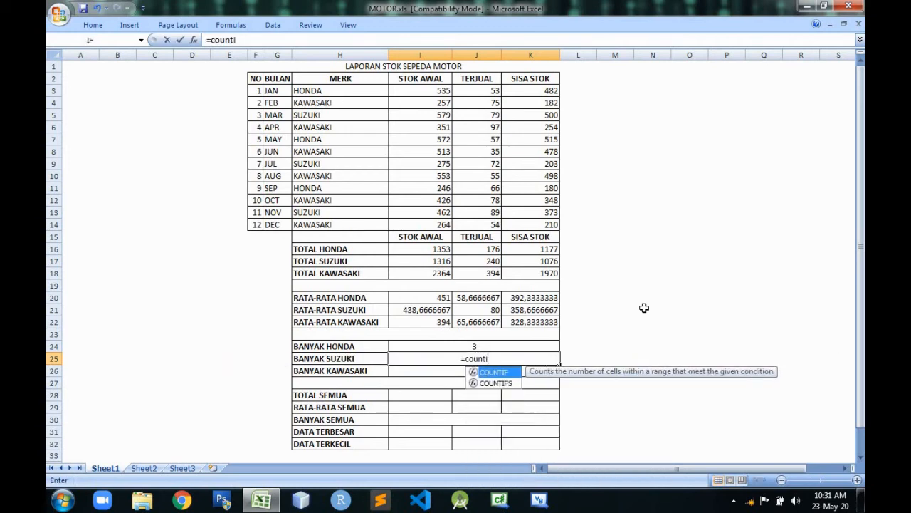
pyautogui.write('f(merk;')
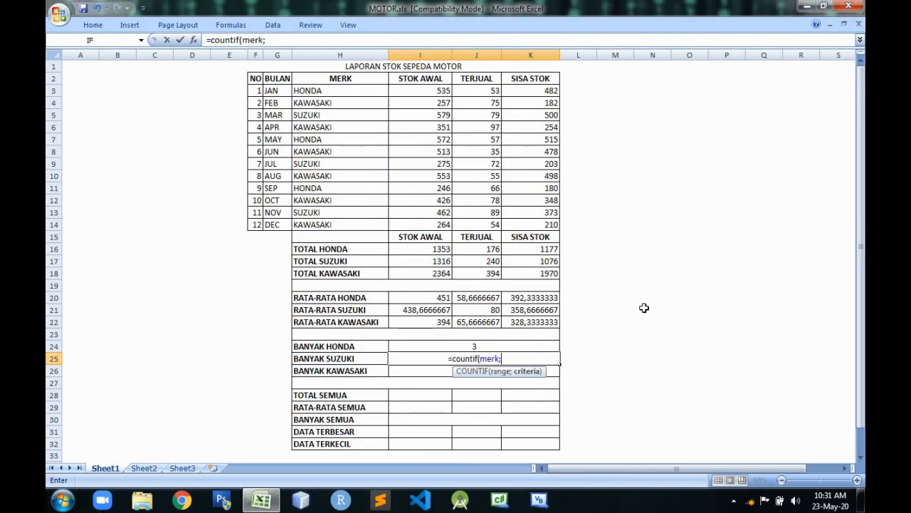
pyautogui.write('"suzuki"')
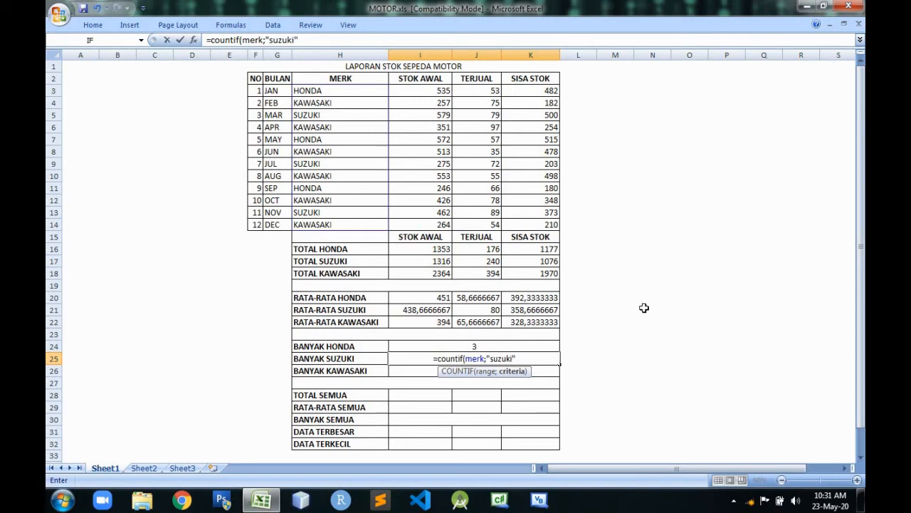
pyautogui.press('Return')
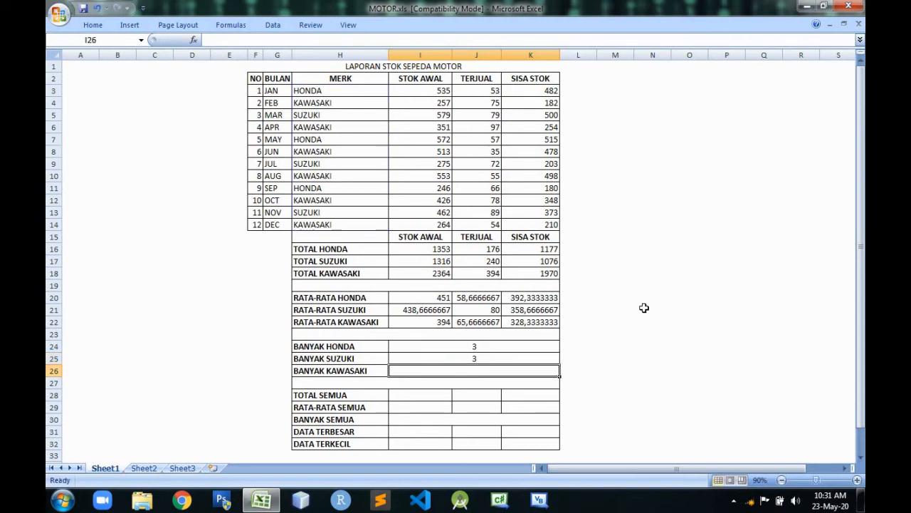
# Enter =COUNTIF(merk;"kawasaki") for BANYAK KAWASAKI in I26 to count the KAWASAKI rows.
pyautogui.write('=')
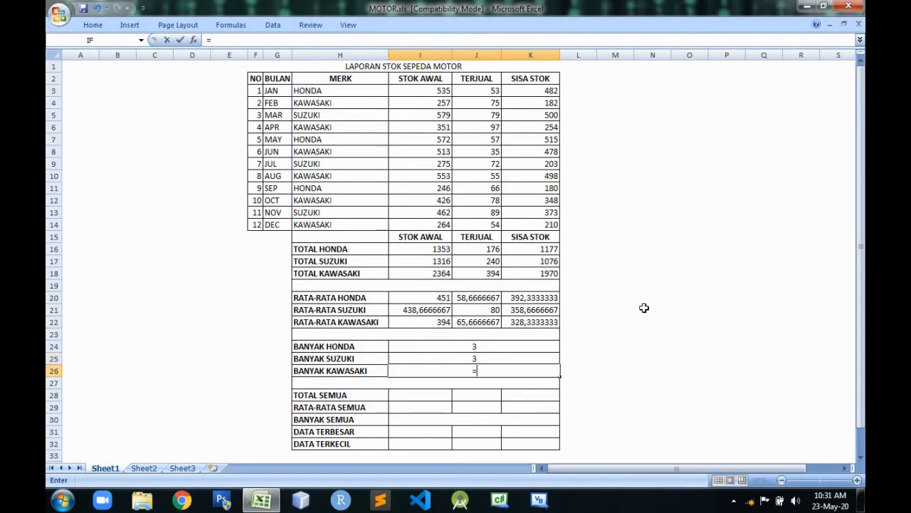
pyautogui.write('count')
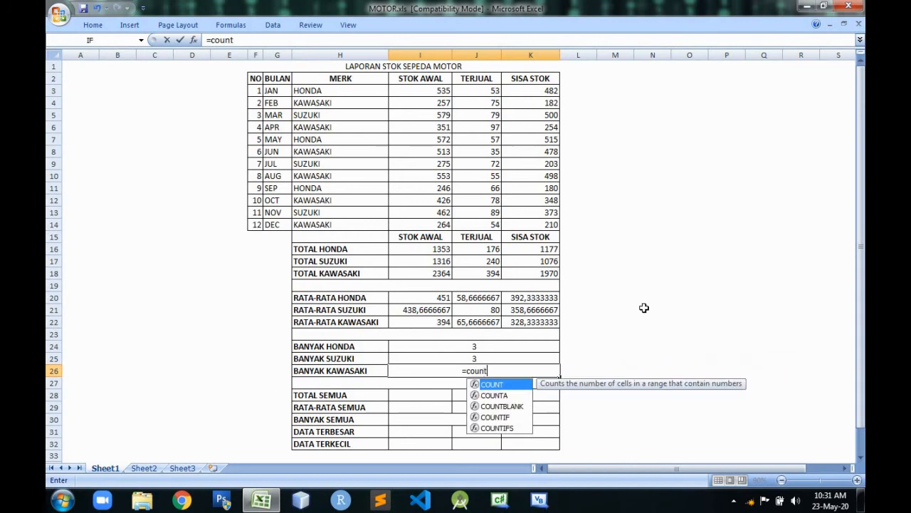
pyautogui.write('if(')
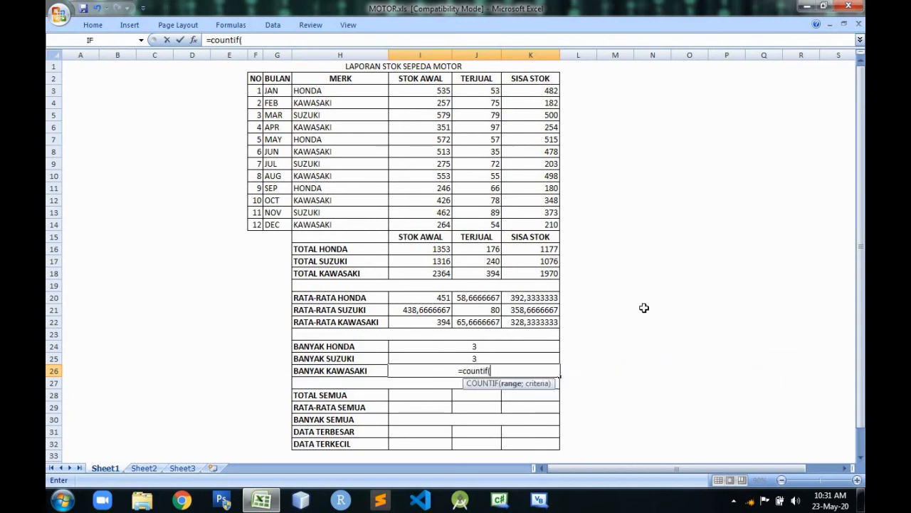
pyautogui.write('merk')
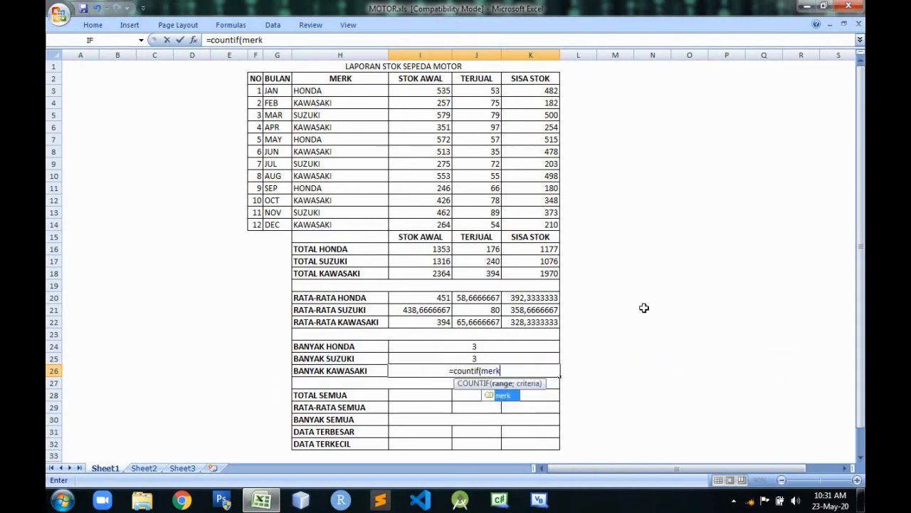
pyautogui.write(';"kawas')
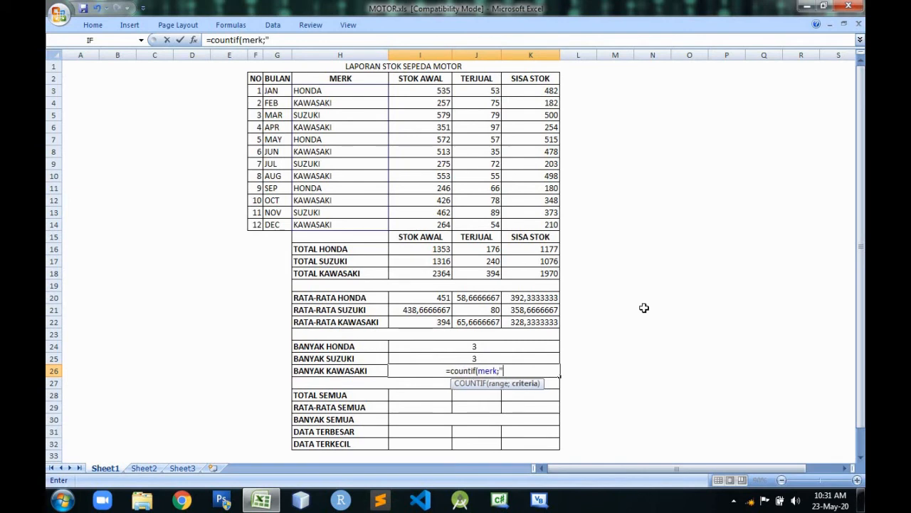
pyautogui.write('aki')
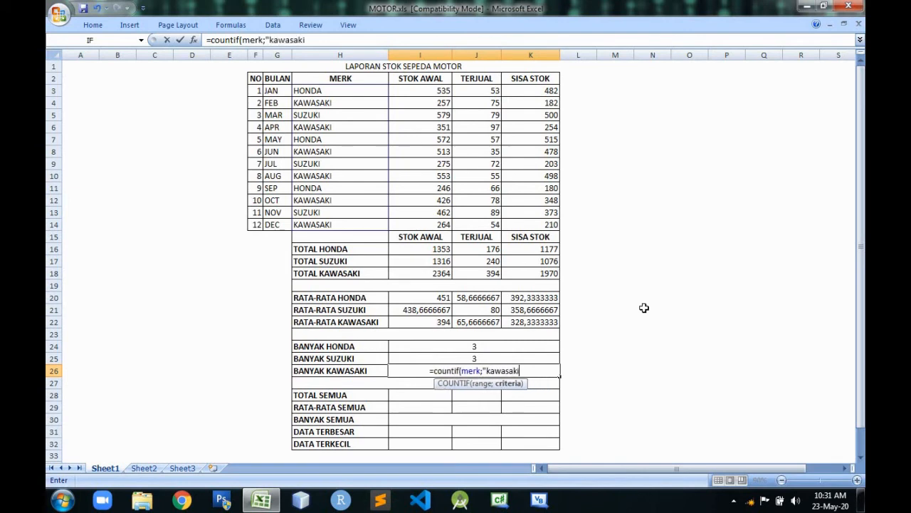
pyautogui.write('")')
pyautogui.press('Return')
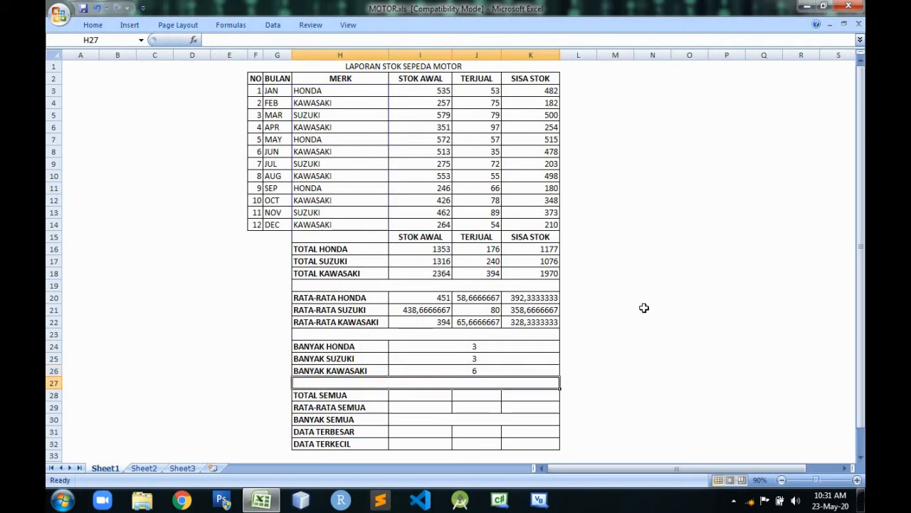
# Review the COUNTIF formulas in the BANYAK HONDA, SUZUKI and KAWASAKI cells I24 to I26.
pyautogui.click(501, 345)
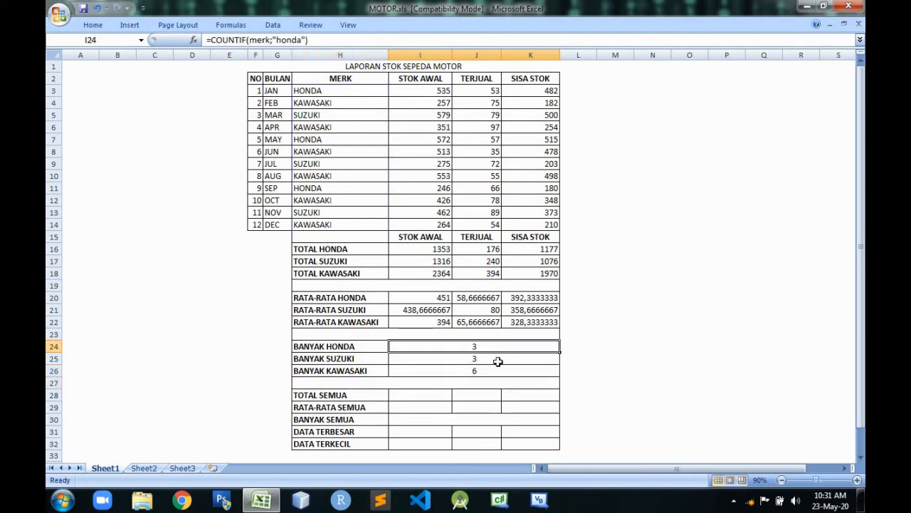
pyautogui.click(498, 362)
pyautogui.click(492, 370)
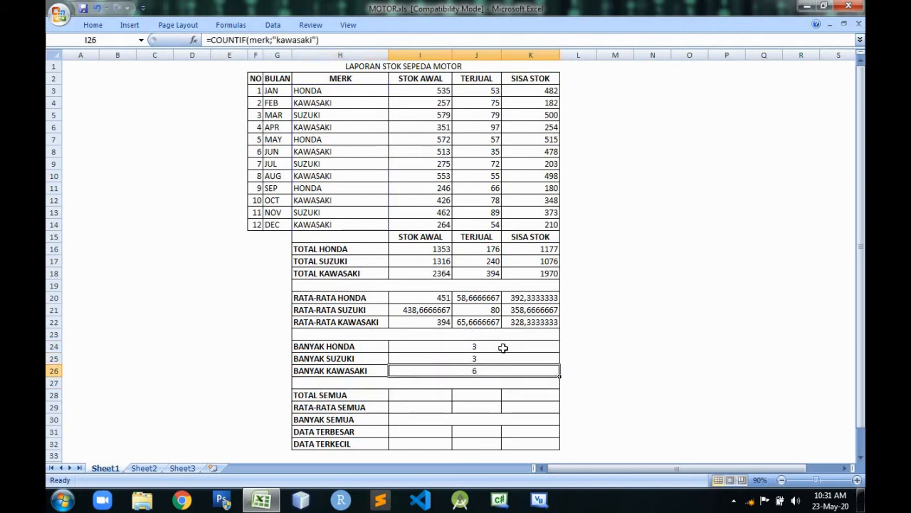
pyautogui.click(503, 346)
pyautogui.click(490, 375)
pyautogui.click(445, 397)
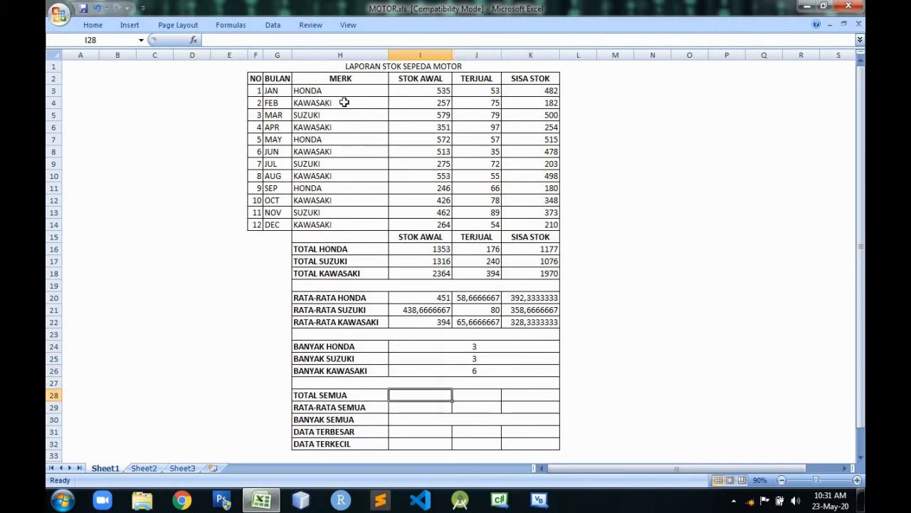
pyautogui.click(473, 346)
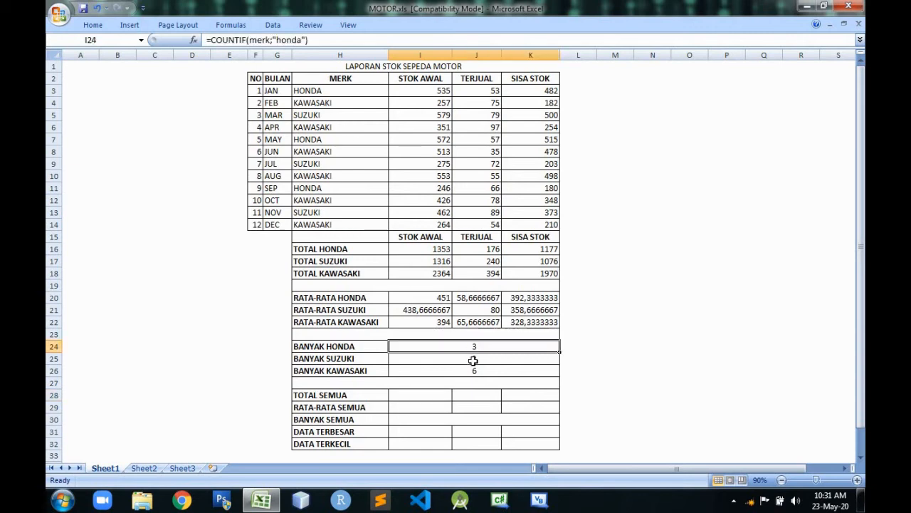
pyautogui.click(473, 360)
pyautogui.click(473, 371)
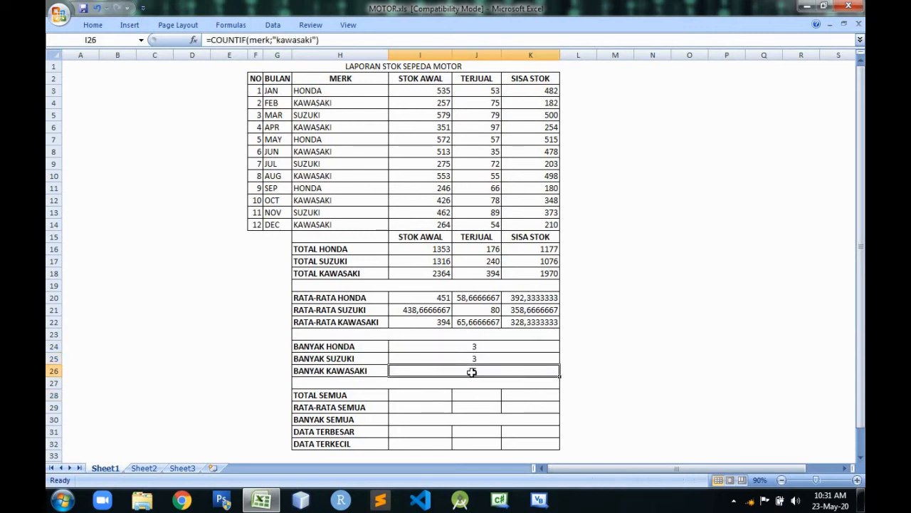
# Examine the per-brand total and average formulas in rows 16 to 21 and the TOTAL labels in H16 to H18.
pyautogui.click(442, 261)
pyautogui.click(479, 261)
pyautogui.click(533, 249)
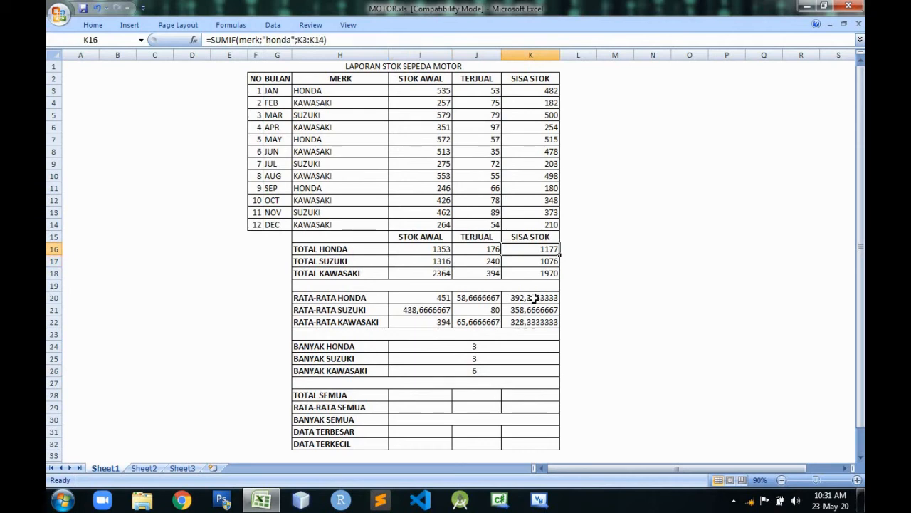
pyautogui.click(534, 297)
pyautogui.click(489, 309)
pyautogui.click(436, 309)
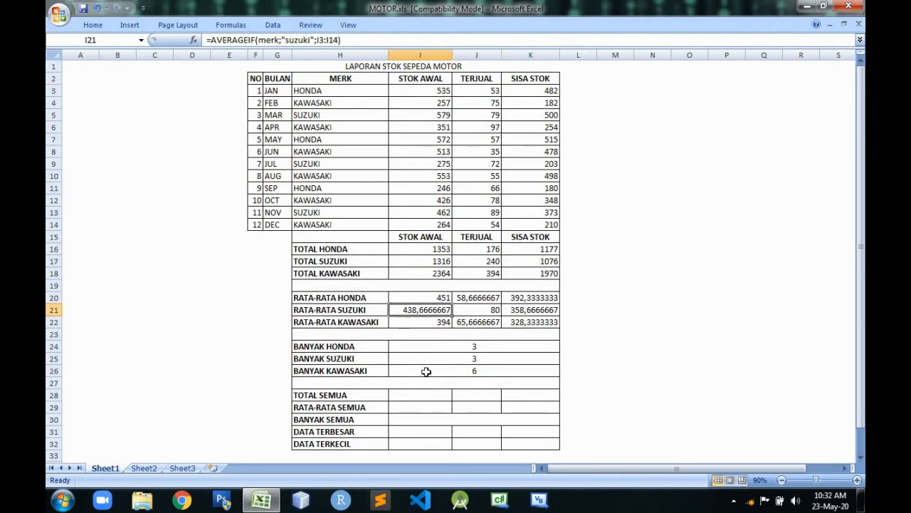
pyautogui.click(422, 394)
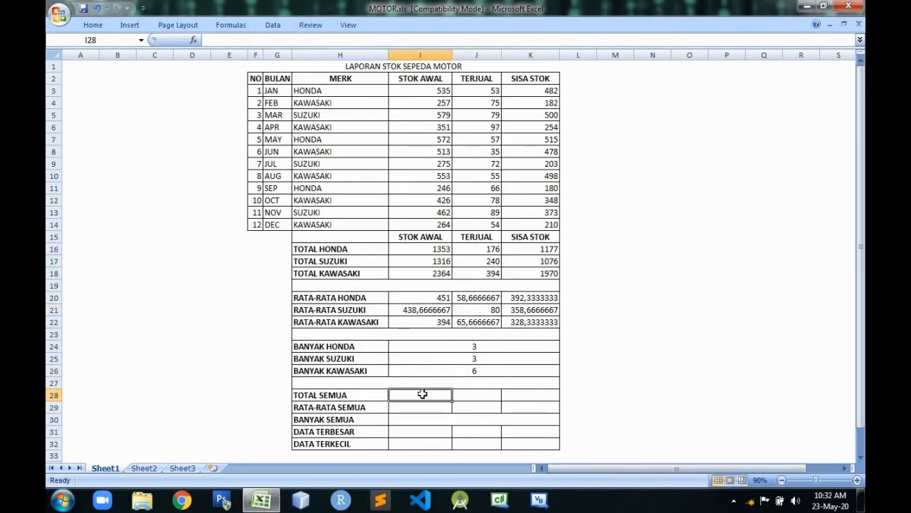
pyautogui.click(419, 249)
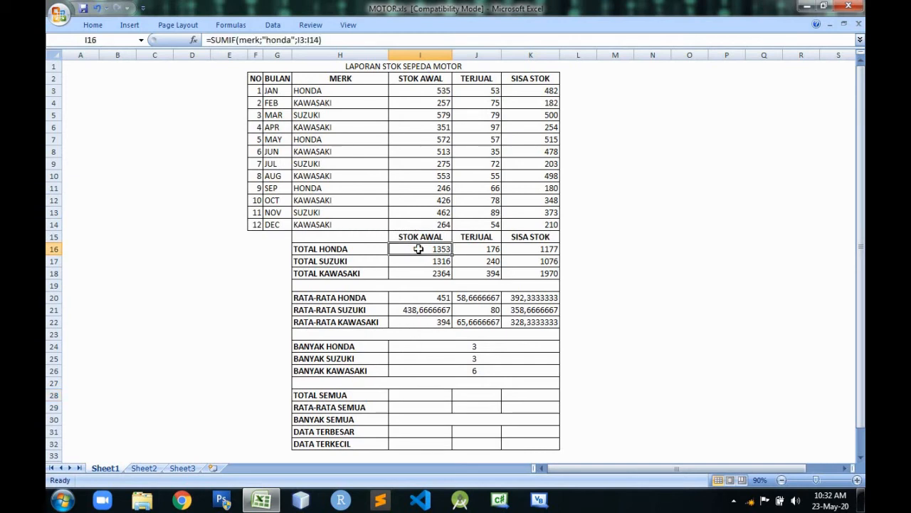
pyautogui.click(360, 249)
pyautogui.click(357, 264)
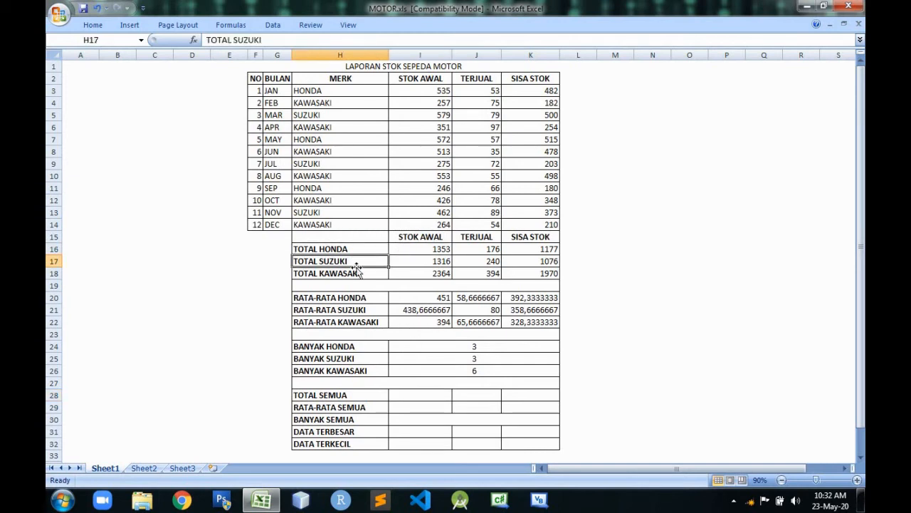
pyautogui.click(358, 272)
# Enter =SUM(I3:I14) for TOTAL SEMUA in I28 to total the STOK AWAL column.
pyautogui.click(433, 397)
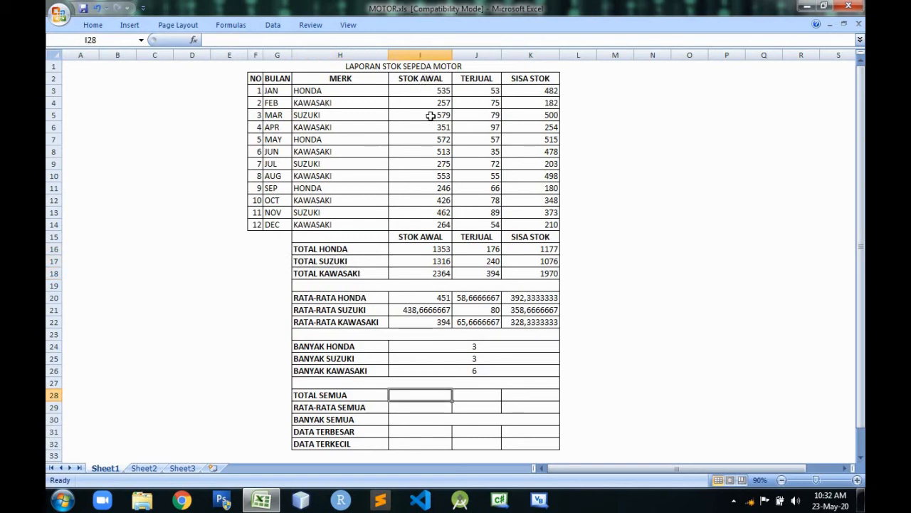
pyautogui.moveTo(440, 87); pyautogui.dragTo(433, 228)
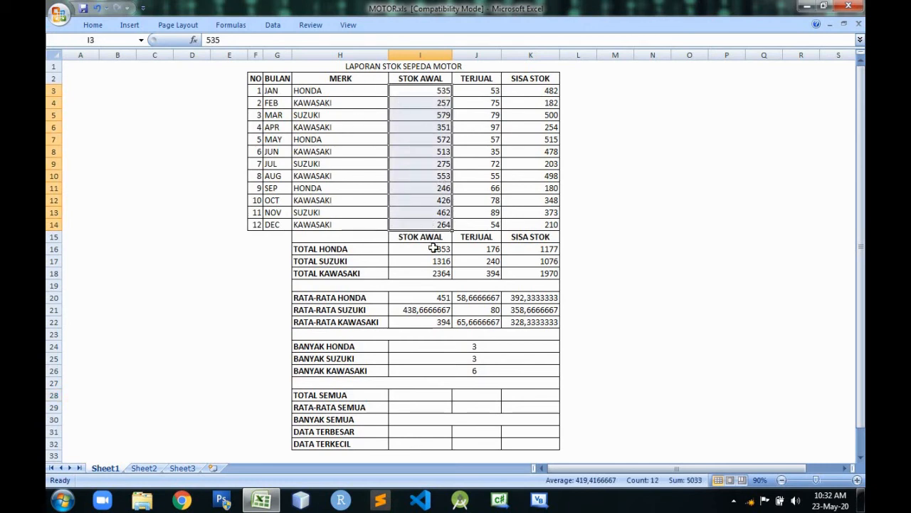
pyautogui.click(433, 392)
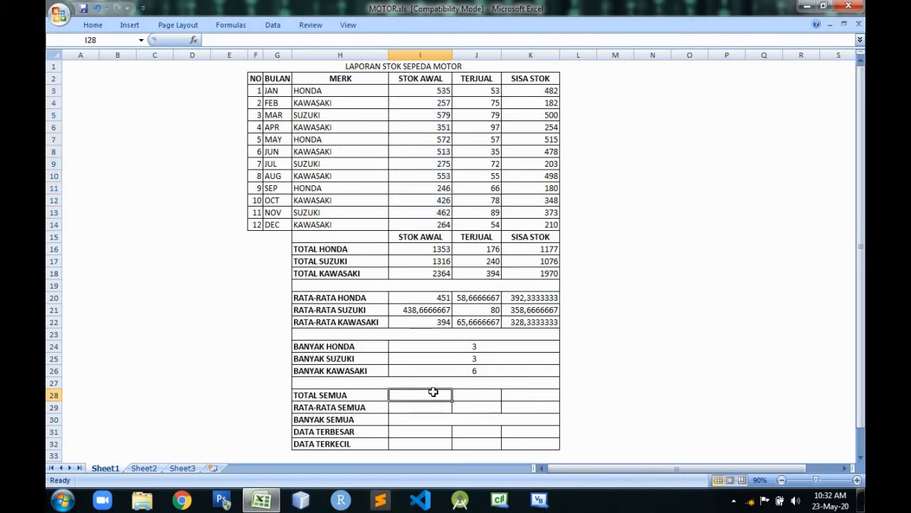
pyautogui.write('=')
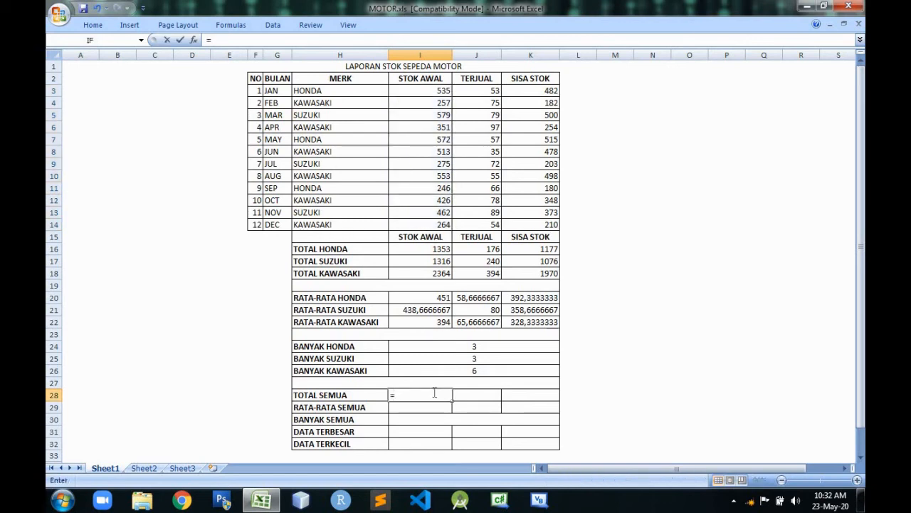
pyautogui.write('sum')
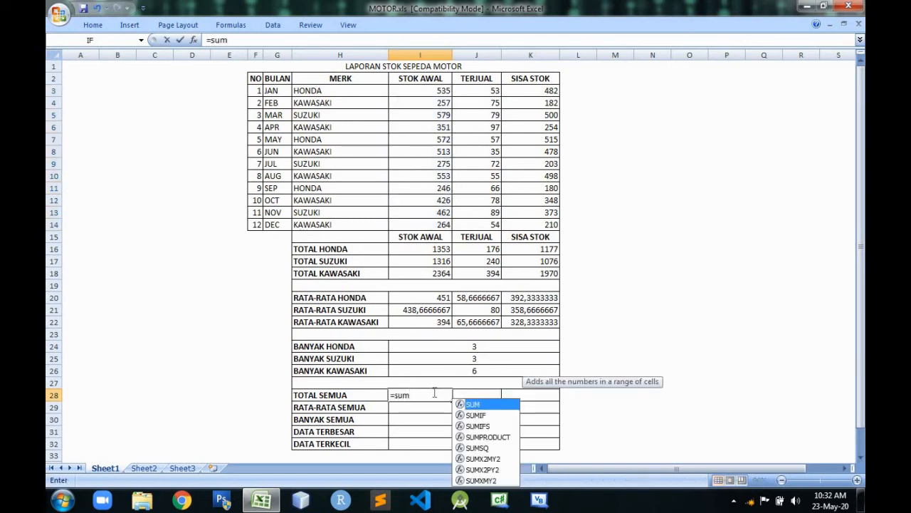
pyautogui.write('(')
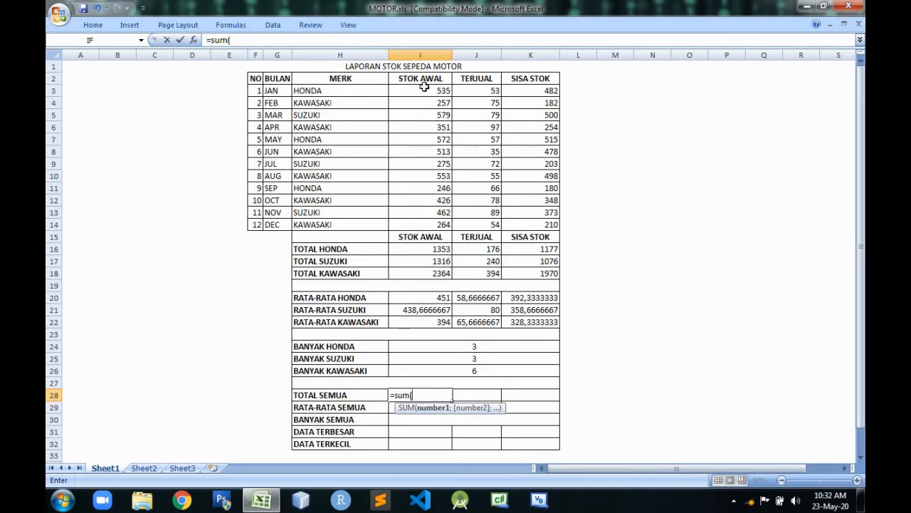
pyautogui.moveTo(424, 86); pyautogui.dragTo(430, 225)
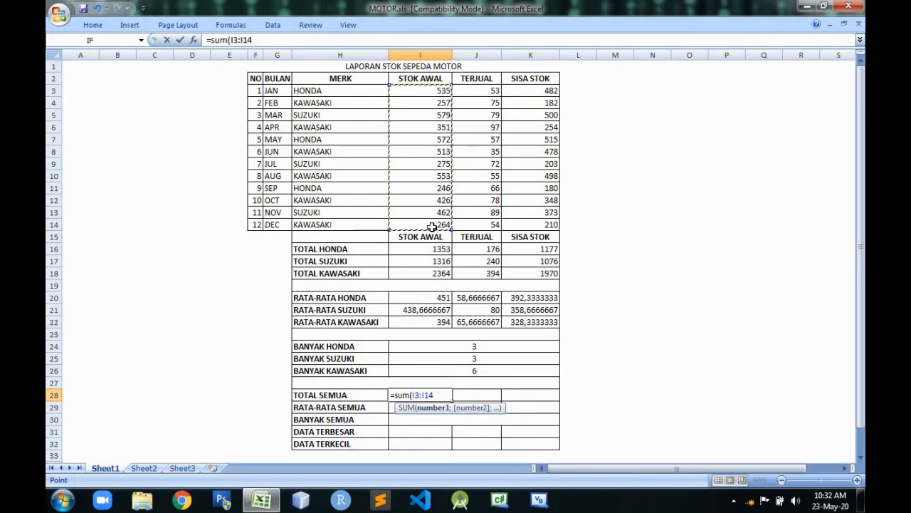
pyautogui.press('Return')
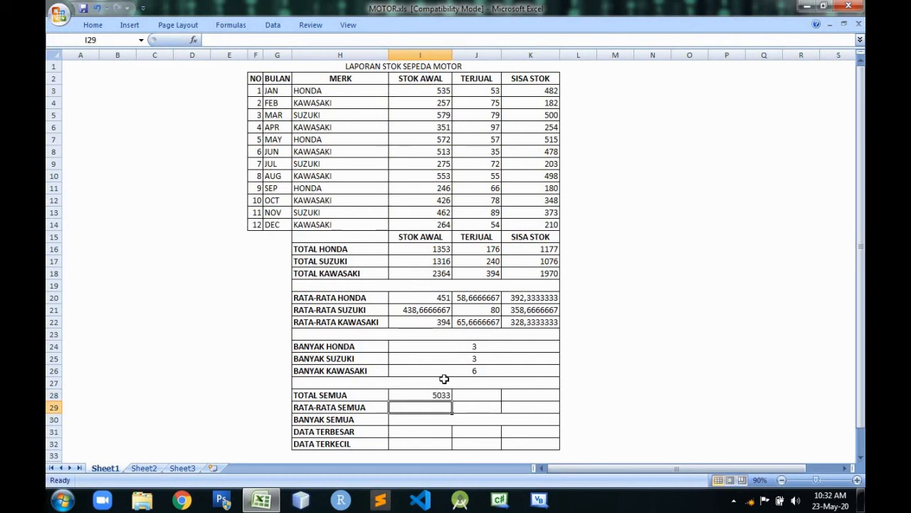
# Enter =AVERAGE(I3:I14) for RATA-RATA SEMUA in I29 to average the STOK AWAL column.
pyautogui.write('=')
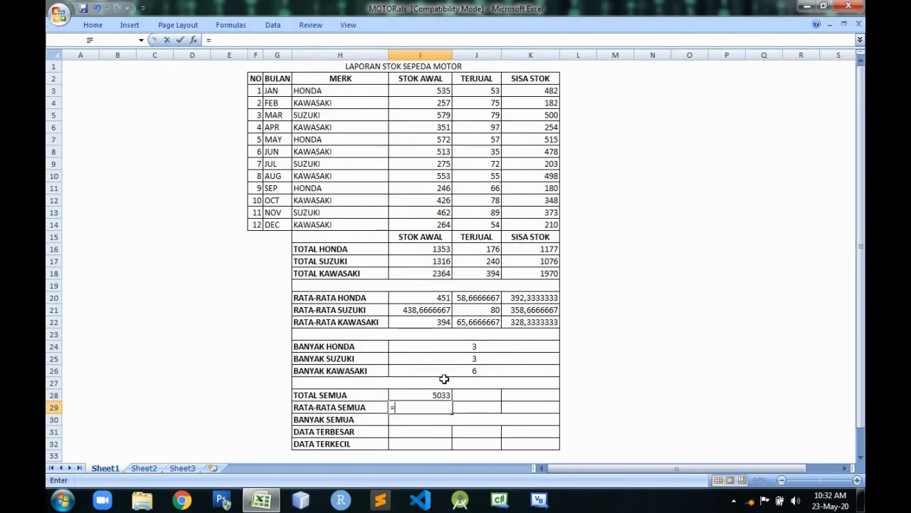
pyautogui.write('average(')
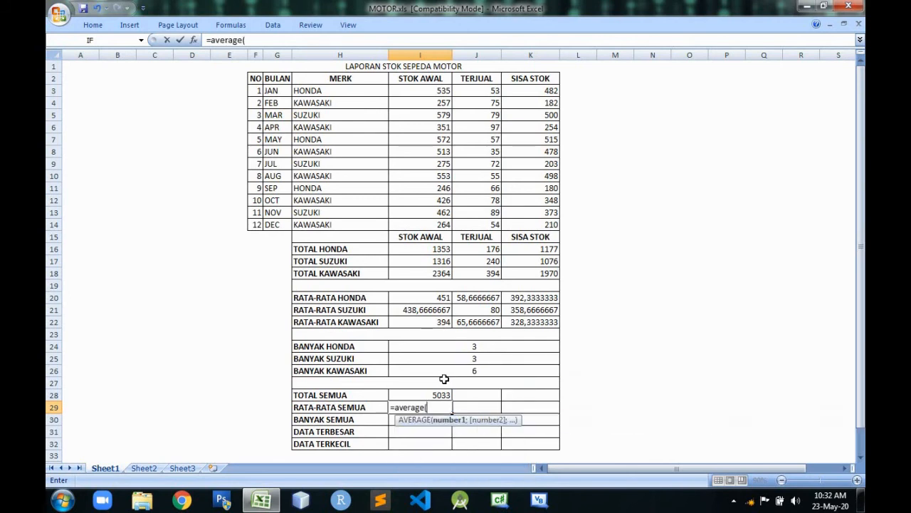
pyautogui.moveTo(421, 90); pyautogui.dragTo(425, 228)
pyautogui.press('Return')
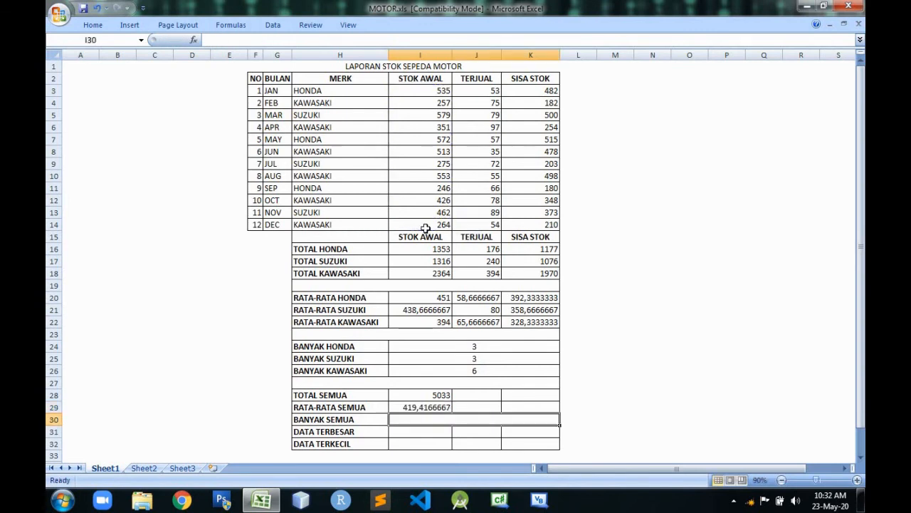
# Copy the TOTAL SEMUA and RATA-RATA SEMUA formulas from I28:I29 across the TERJUAL and SISA STOK columns.
pyautogui.click(444, 395)
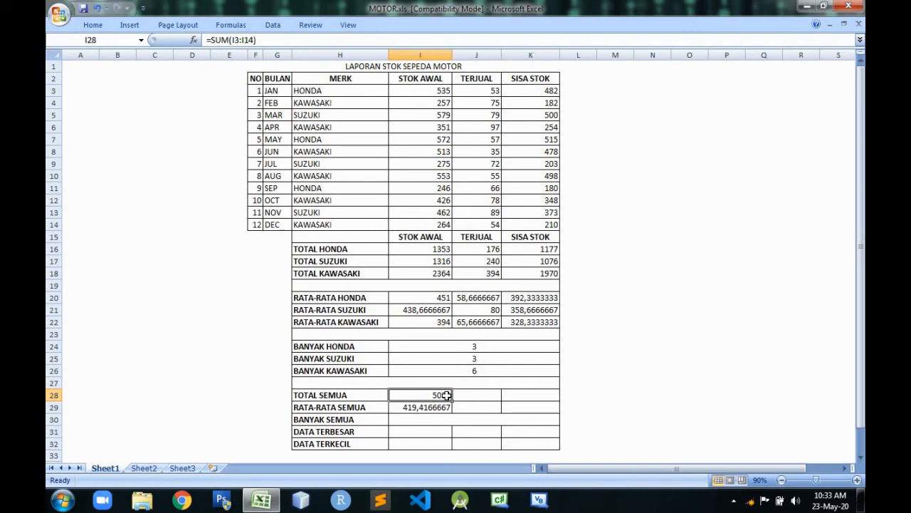
pyautogui.moveTo(444, 395); pyautogui.dragTo(447, 408)
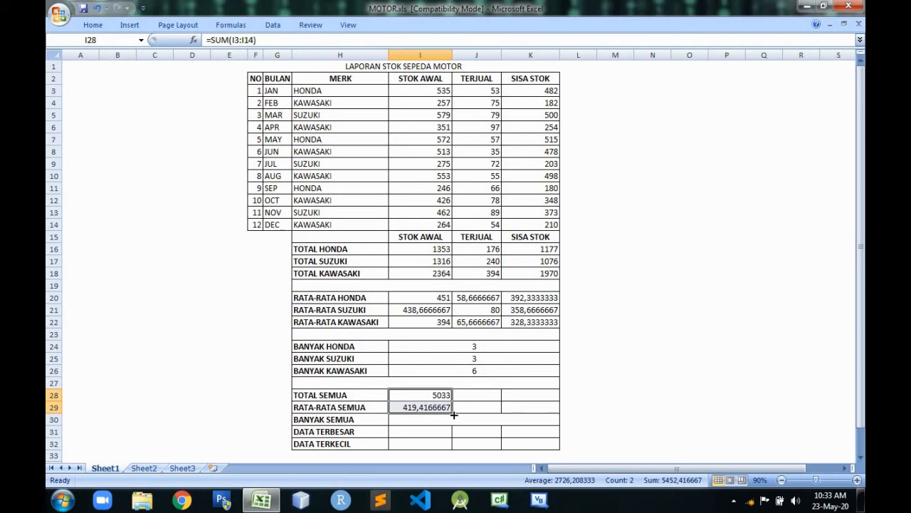
pyautogui.moveTo(454, 414); pyautogui.dragTo(454, 414)
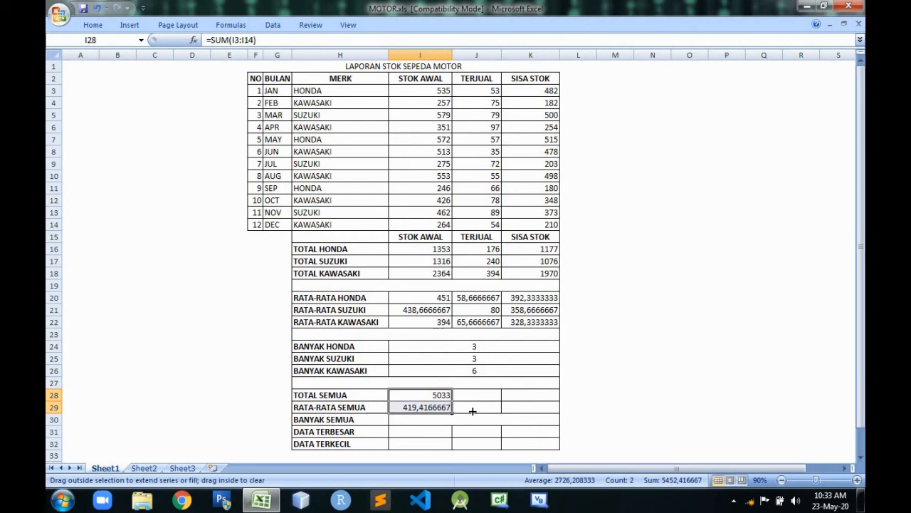
pyautogui.moveTo(472, 411); pyautogui.dragTo(482, 409)
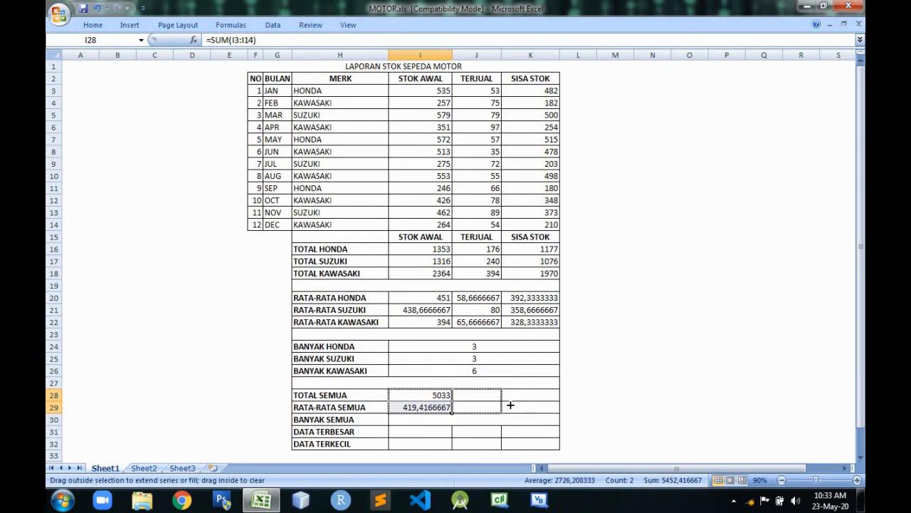
pyautogui.moveTo(527, 406); pyautogui.dragTo(541, 408)
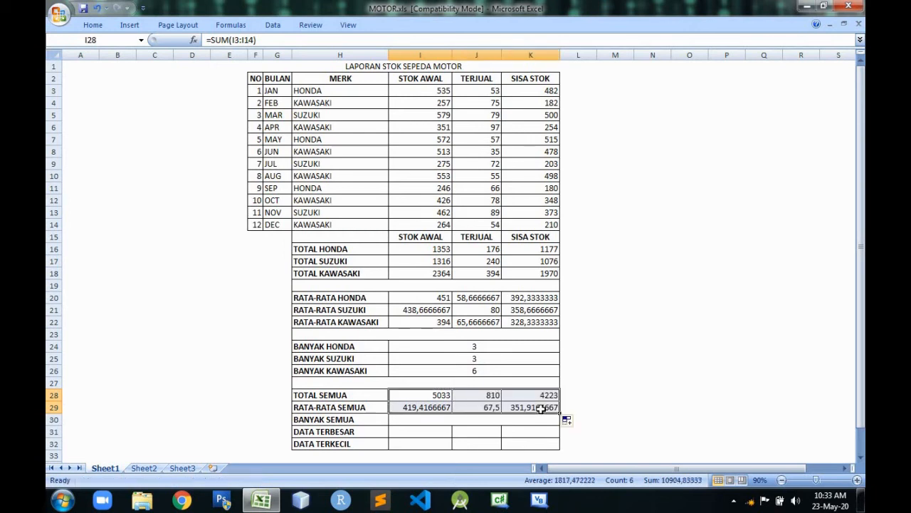
pyautogui.click(604, 382)
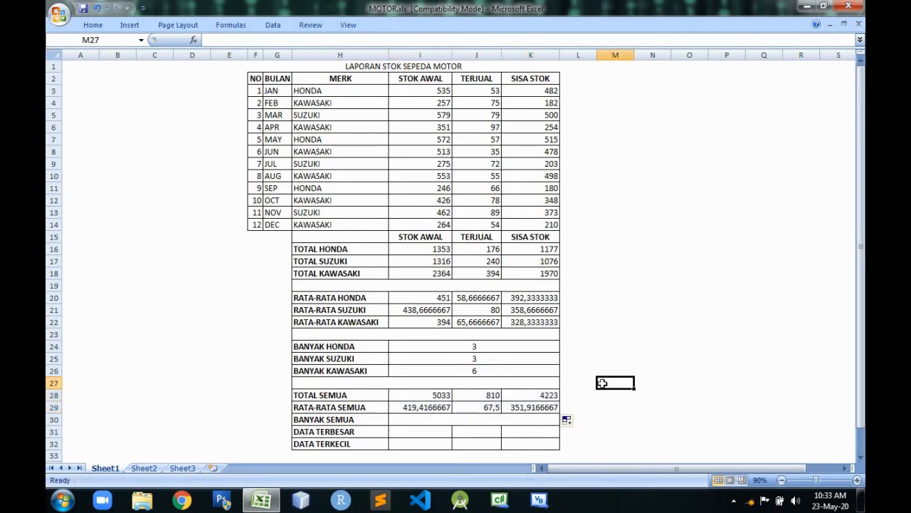
# Try to count all rows for BANYAK SEMUA in I30 with =COUNT(merk), and clear the cell.
pyautogui.click(495, 420)
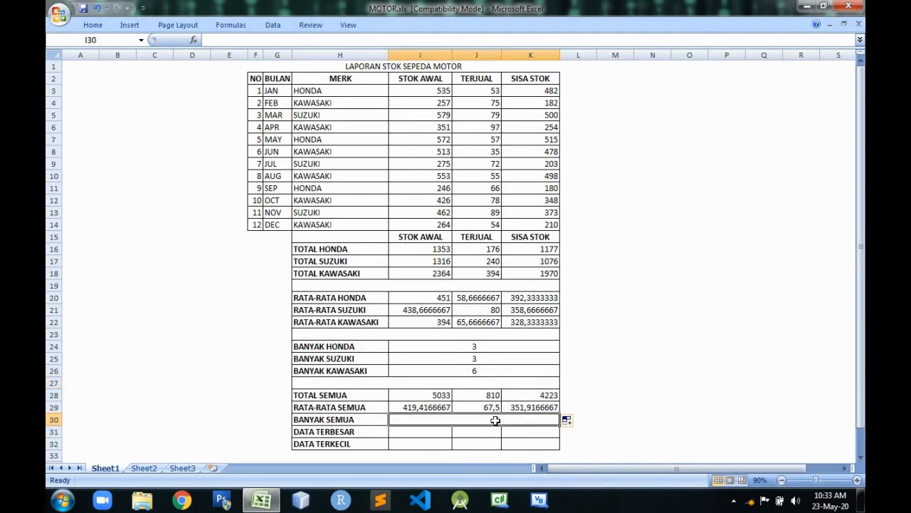
pyautogui.write('=coun')
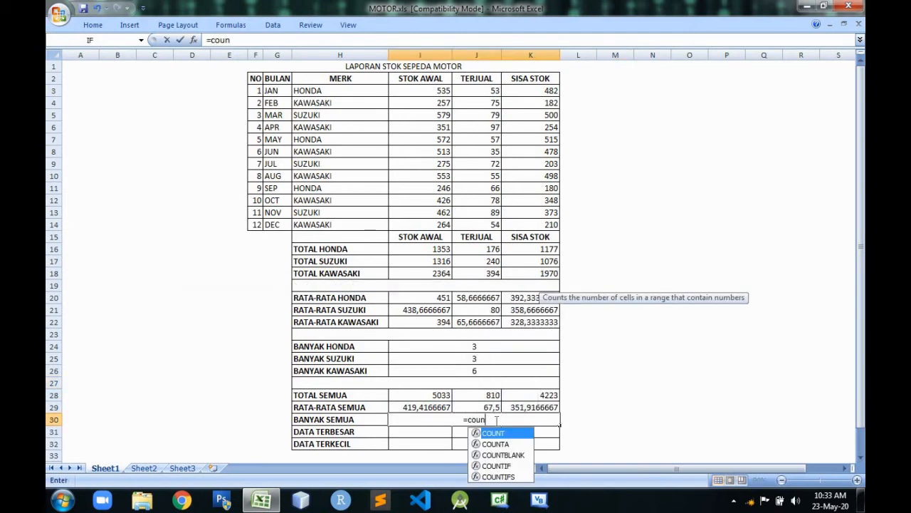
pyautogui.write('t(')
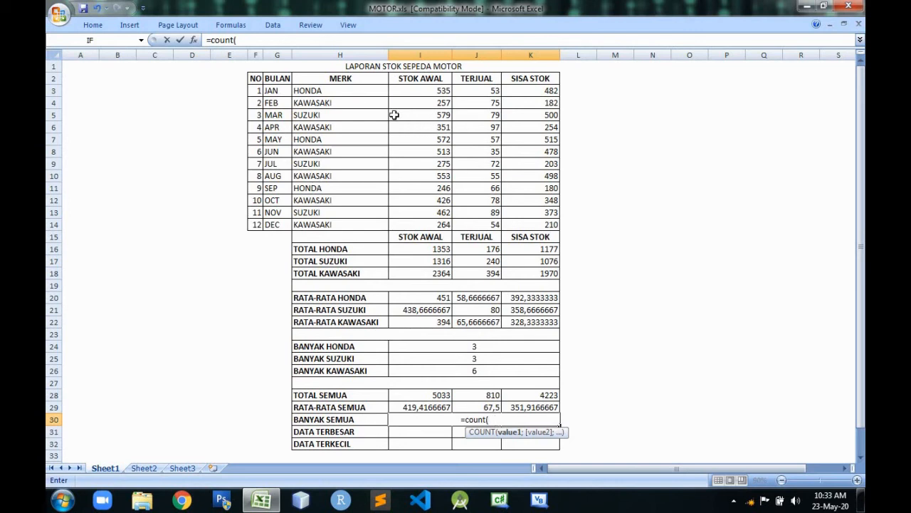
pyautogui.moveTo(354, 89); pyautogui.dragTo(352, 226)
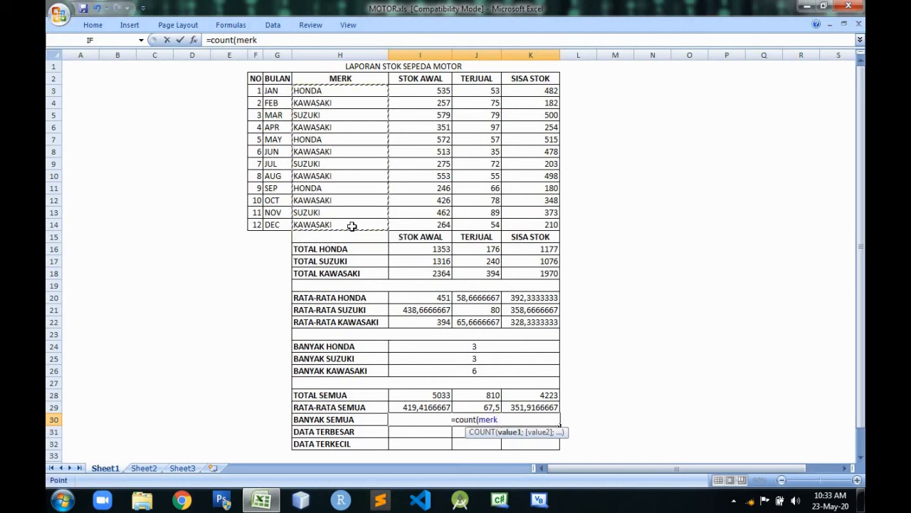
pyautogui.press('Return')
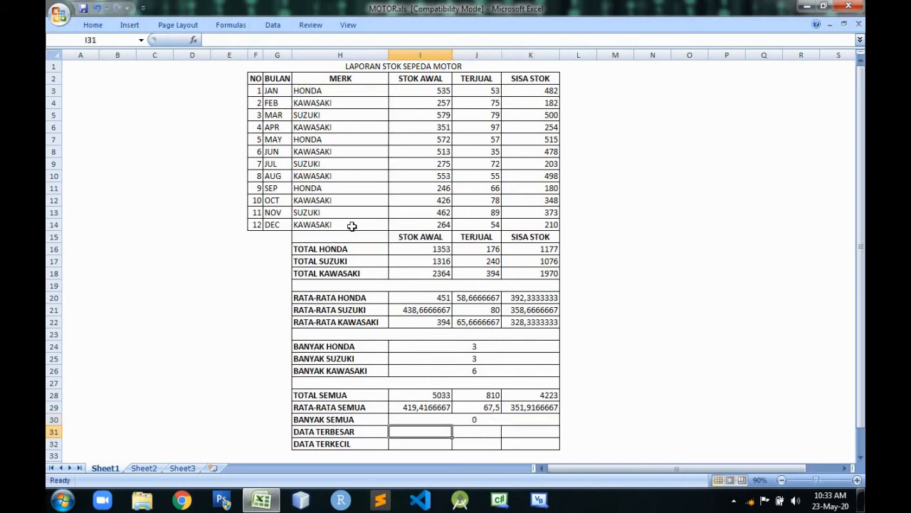
pyautogui.click(507, 418)
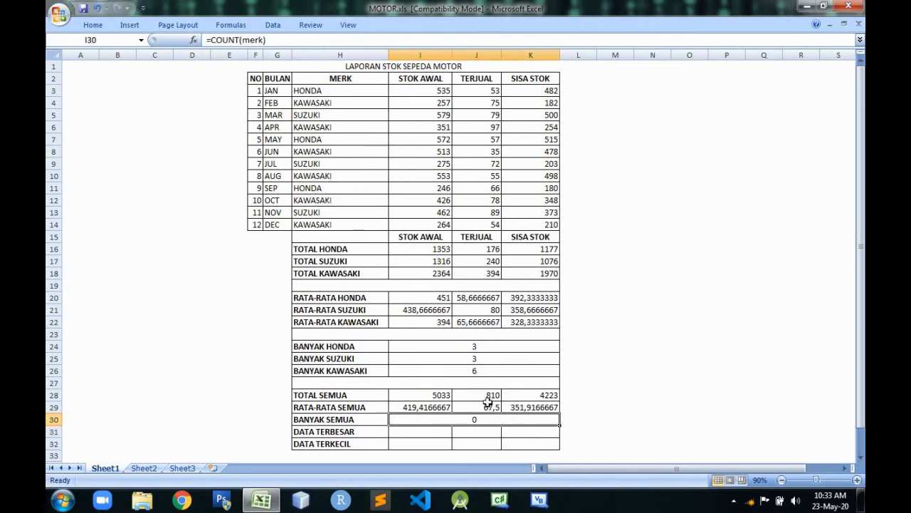
pyautogui.press('Delete')
# Enter =COUNT(I3:I14) for BANYAK SEMUA in I30 to count all the STOK AWAL entries.
pyautogui.write('=')
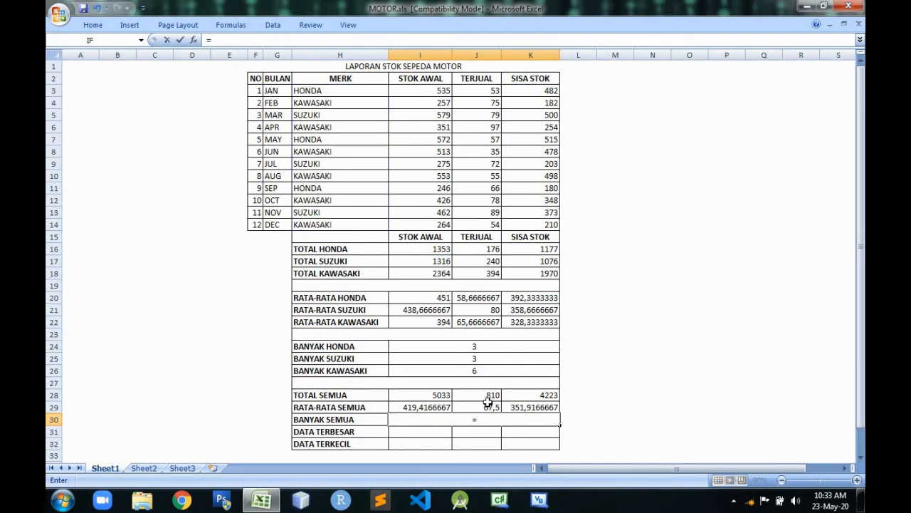
pyautogui.write('count')
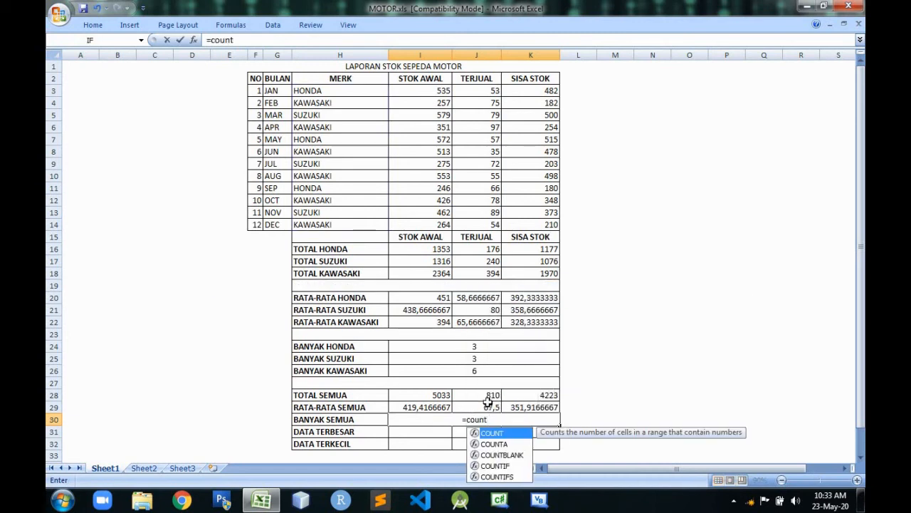
pyautogui.write('(')
pyautogui.moveTo(488, 402); pyautogui.dragTo(443, 227)
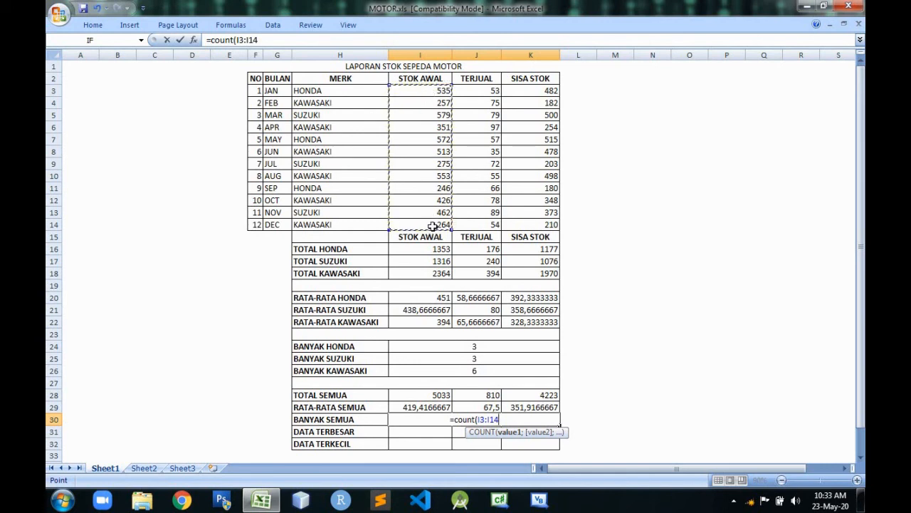
pyautogui.press('Return')
pyautogui.click(485, 422)
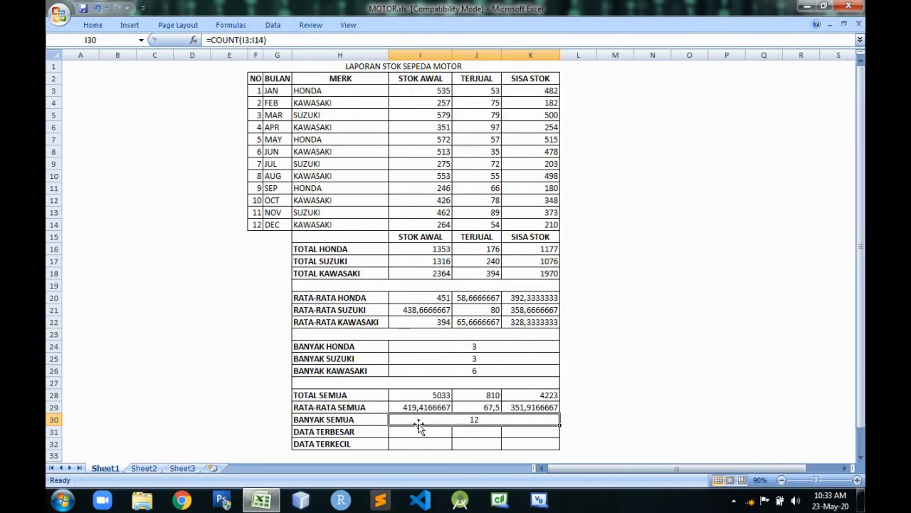
# Compare the row numbering in the NO column, F3 to F14, with the BANYAK SEMUA count in I30.
pyautogui.click(255, 91)
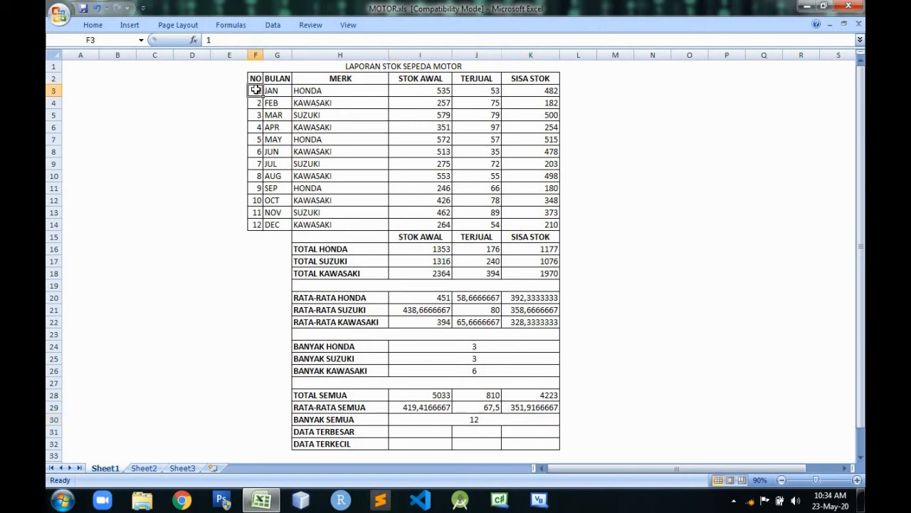
pyautogui.click(258, 226)
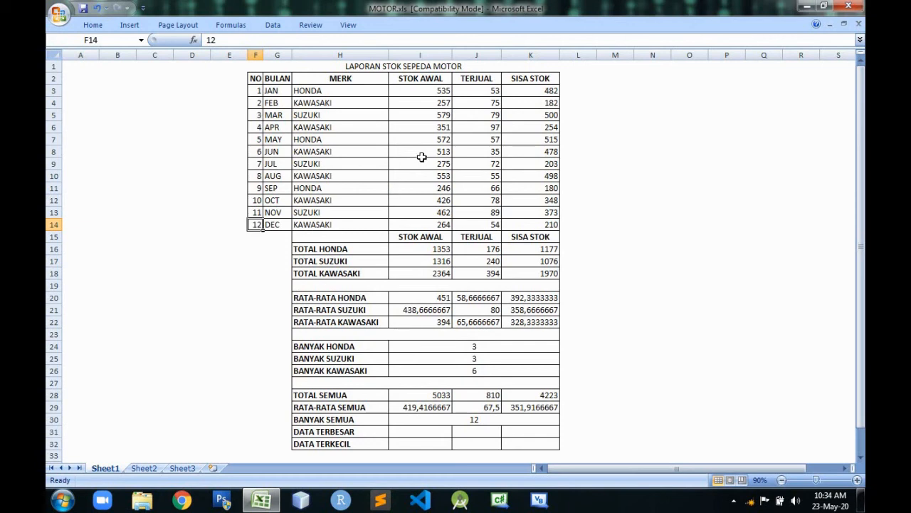
pyautogui.click(259, 90)
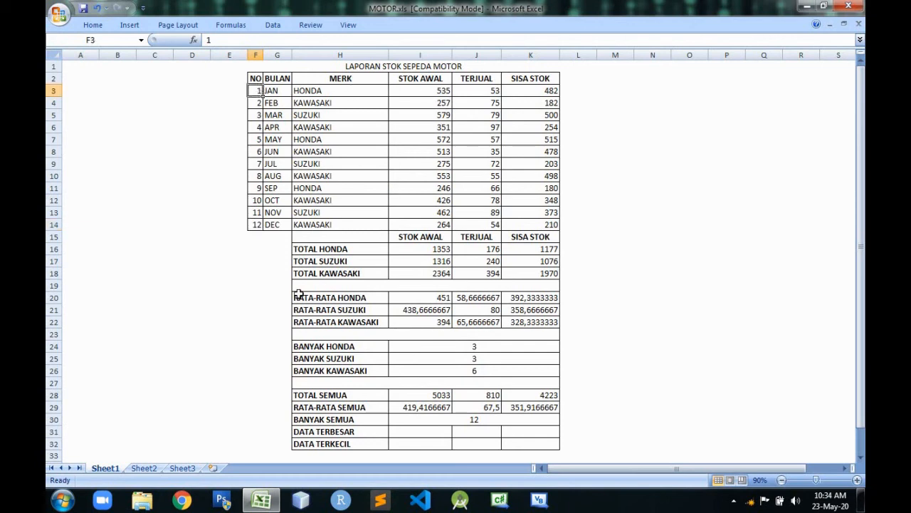
pyautogui.click(257, 225)
pyautogui.click(259, 104)
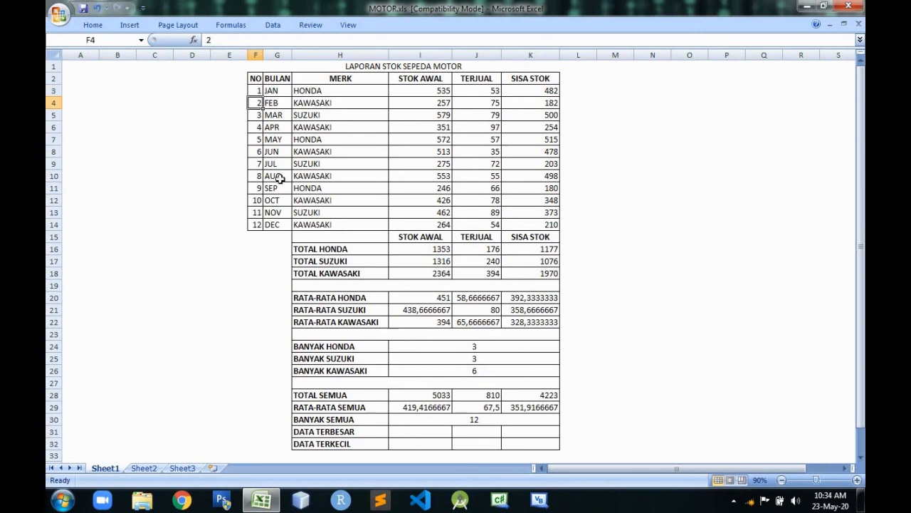
pyautogui.click(486, 420)
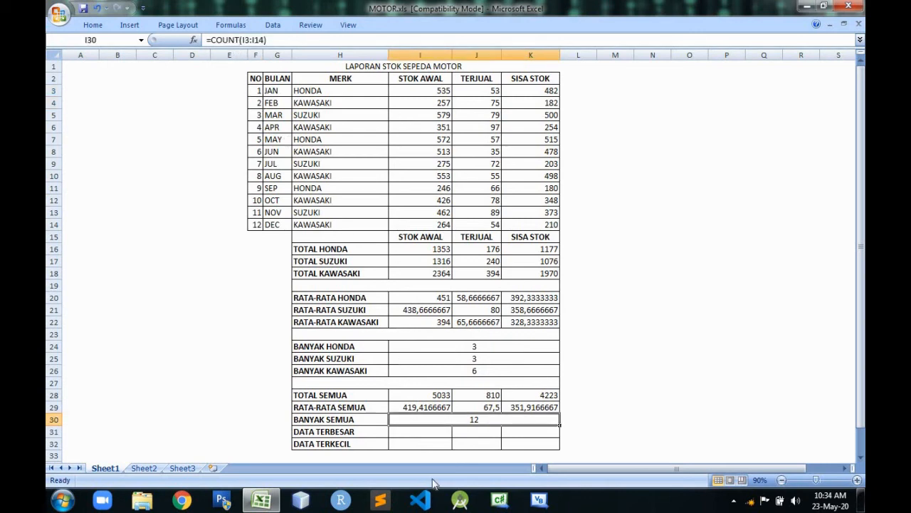
# Enter =MAX(I3:I14) for DATA TERBESAR in I31 to get the largest STOK AWAL value.
pyautogui.click(432, 432)
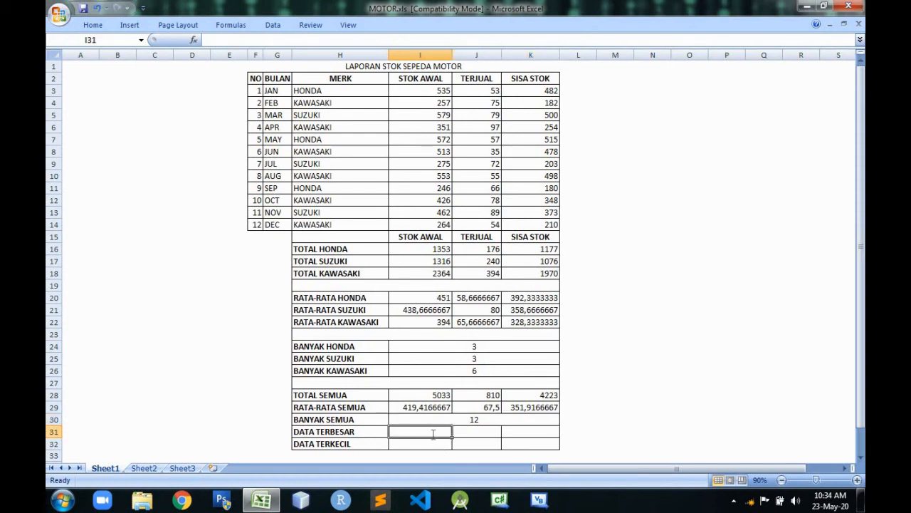
pyautogui.write('=max')
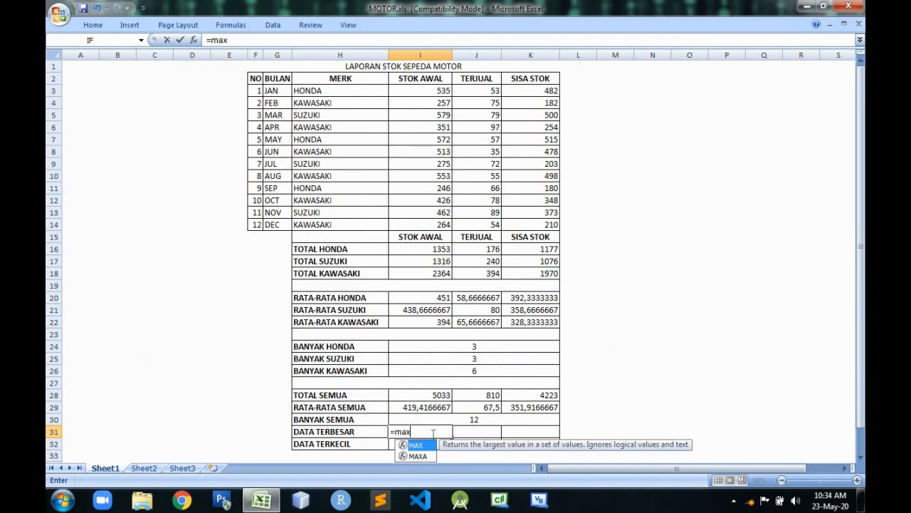
pyautogui.write('(')
pyautogui.moveTo(417, 91); pyautogui.dragTo(420, 227)
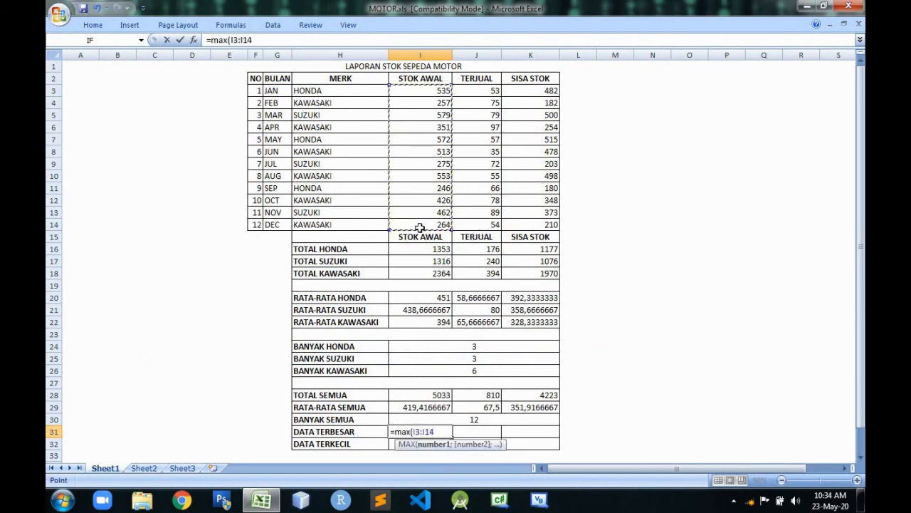
pyautogui.press('Return')
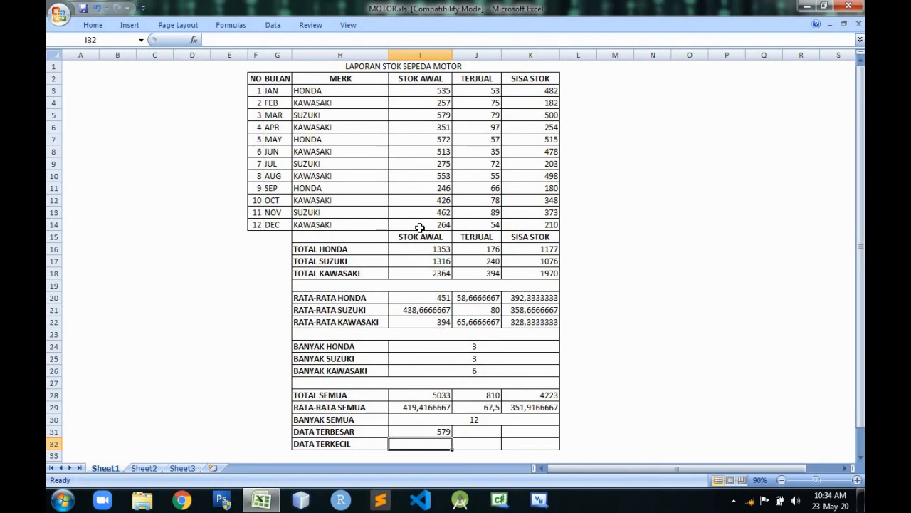
# Enter =MIN(I3:I14) for DATA TERKECIL in I32 to get the smallest STOK AWAL value.
pyautogui.write('=')
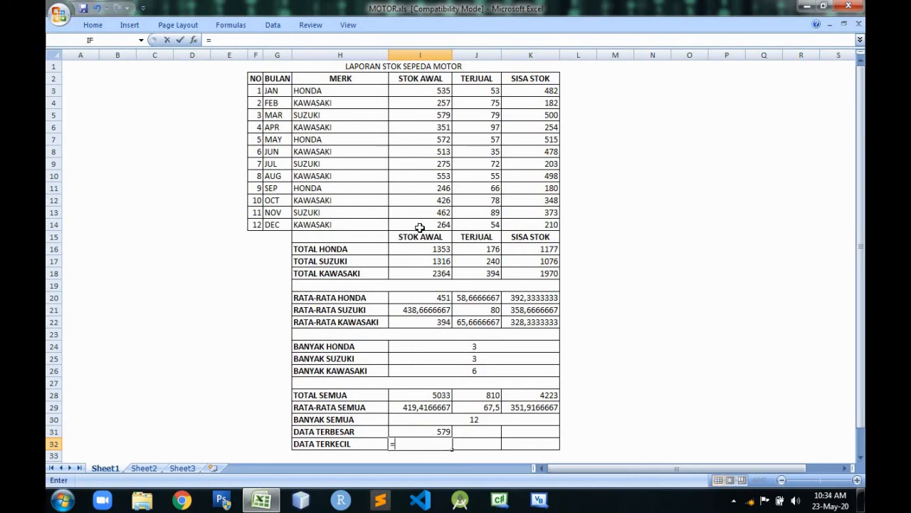
pyautogui.write('min')
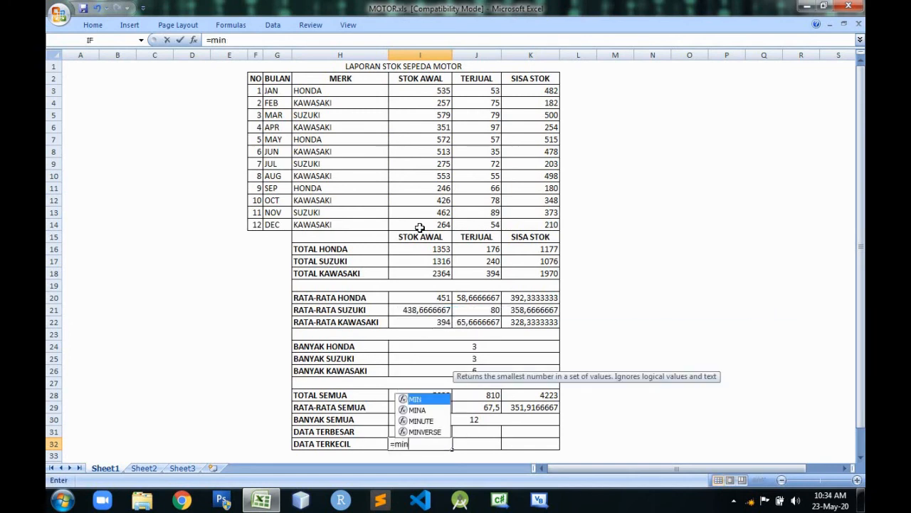
pyautogui.write('(')
pyautogui.click(429, 91)
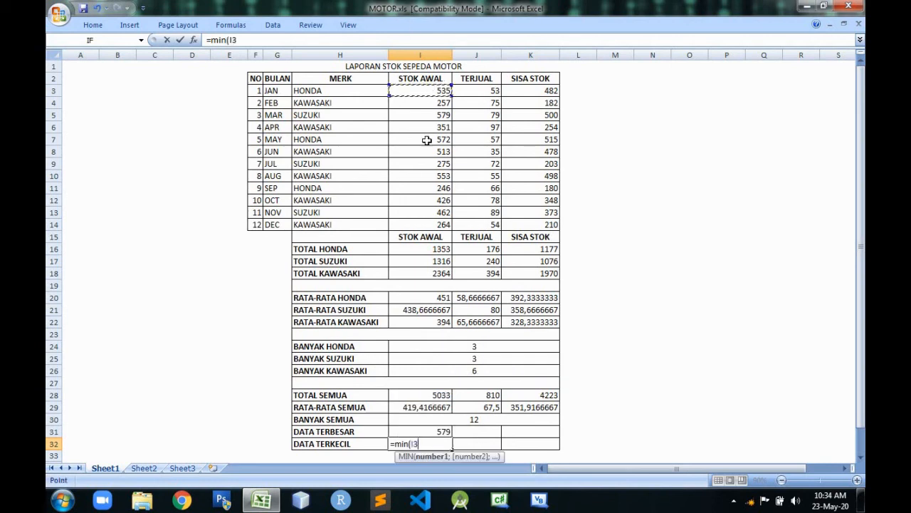
pyautogui.moveTo(427, 140); pyautogui.dragTo(427, 225)
pyautogui.press('Return')
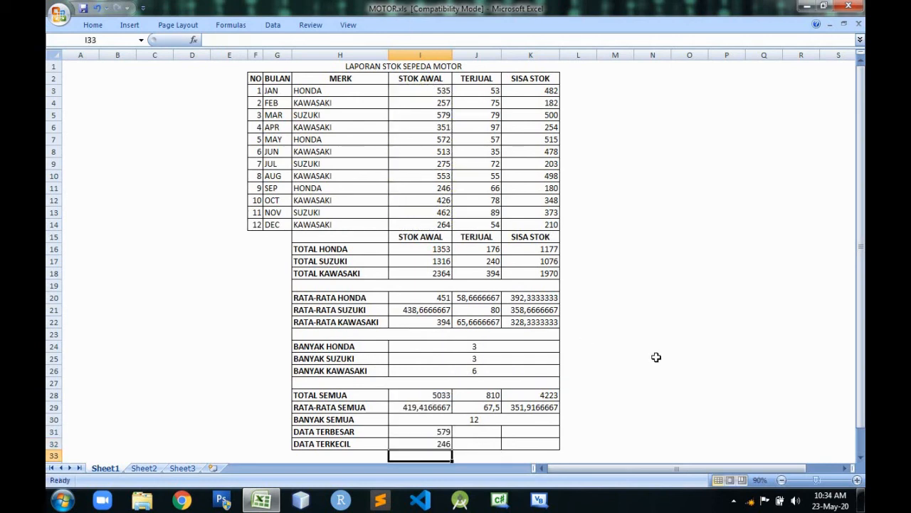
pyautogui.click(656, 356)
# Compare the DATA TERBESAR and DATA TERKECIL results in I31 and I32 with the matching STOK AWAL entries in I5 and I11.
pyautogui.click(439, 433)
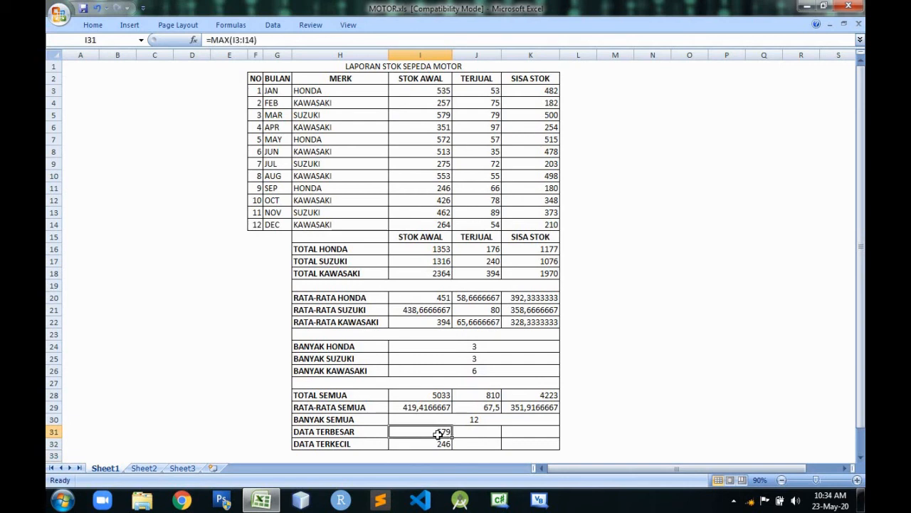
pyautogui.click(423, 117)
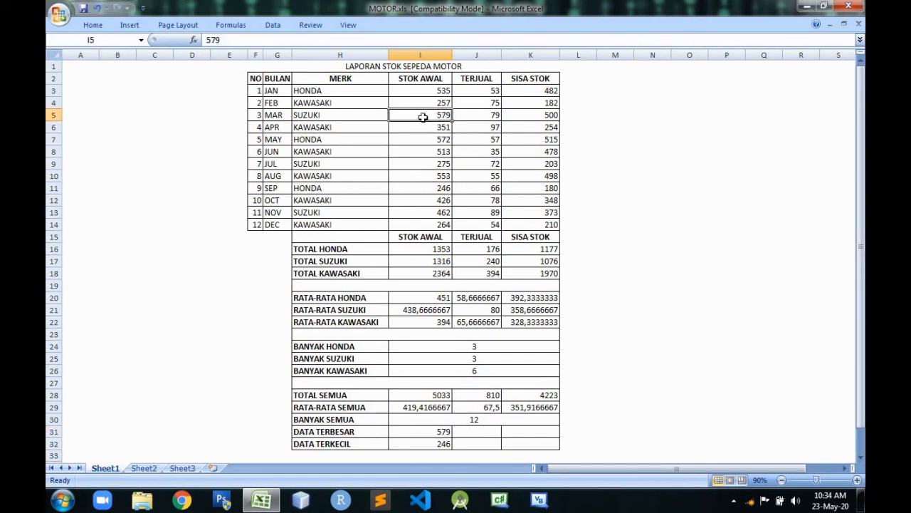
pyautogui.click(447, 446)
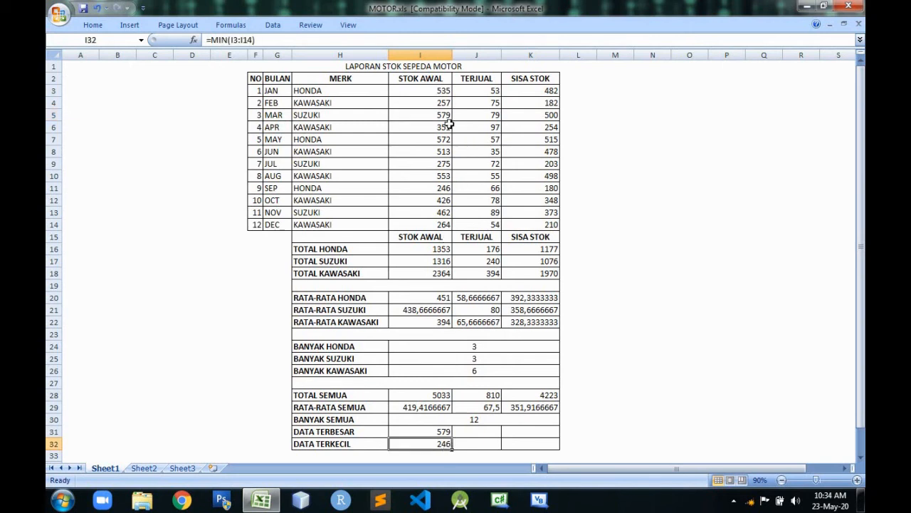
pyautogui.click(442, 190)
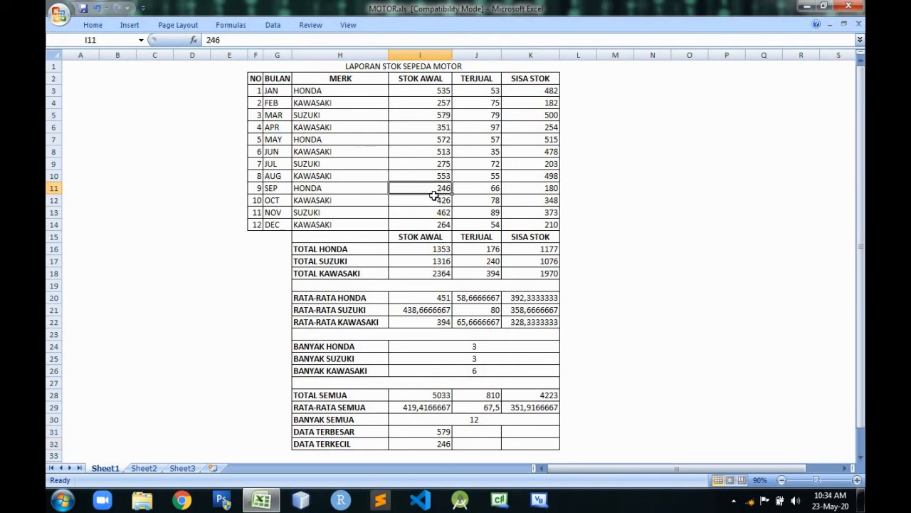
# Copy the DATA TERBESAR and DATA TERKECIL formulas from I31:I32 across the TERJUAL and SISA STOK columns.
pyautogui.click(447, 433)
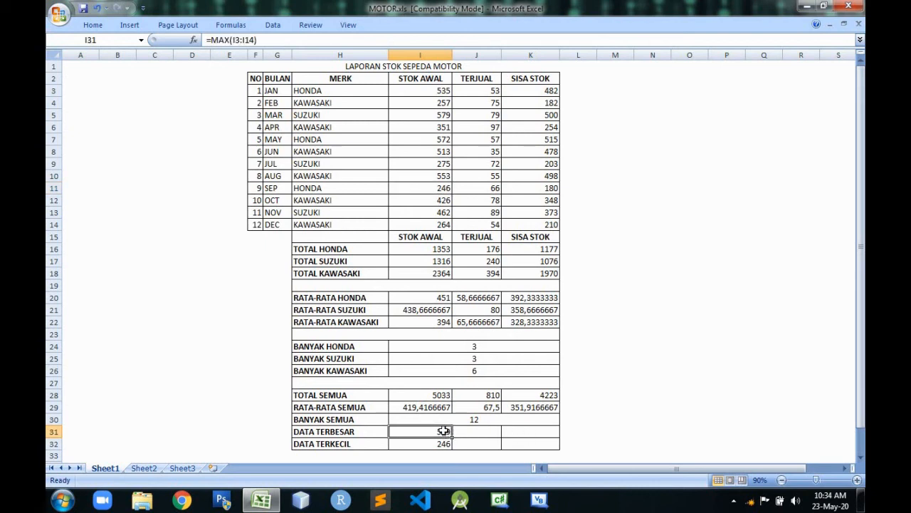
pyautogui.moveTo(444, 431); pyautogui.dragTo(540, 442)
pyautogui.click(653, 385)
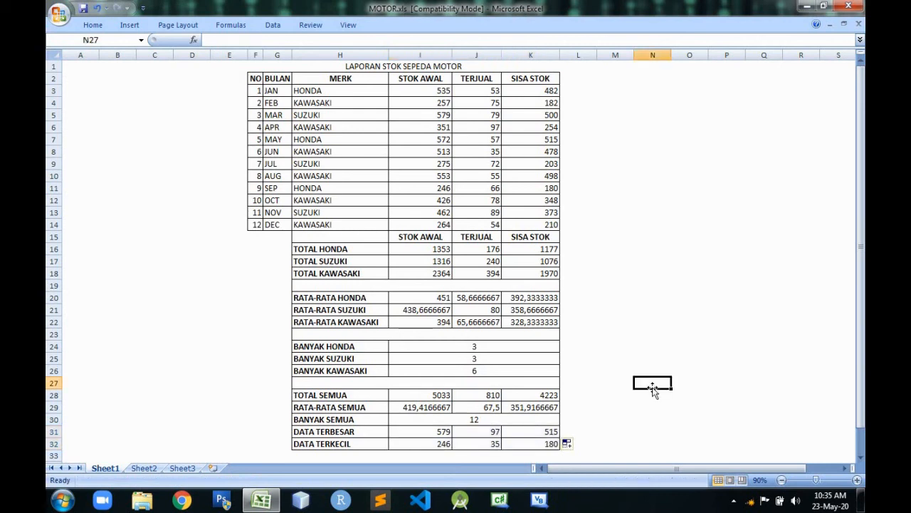
pyautogui.click(665, 285)
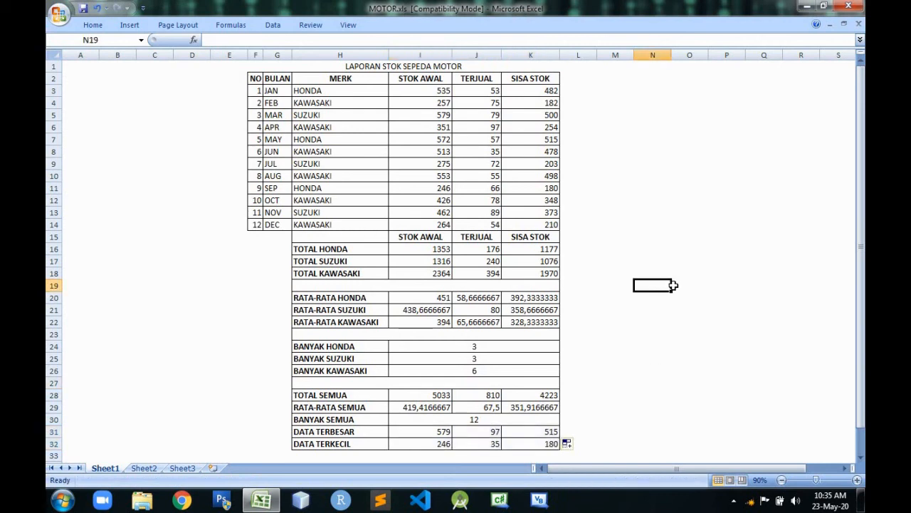
# Review the per-brand RATA-RATA formulas and their decimal places in rows 20 to 22 across the stock columns.
pyautogui.click(448, 310)
pyautogui.click(475, 309)
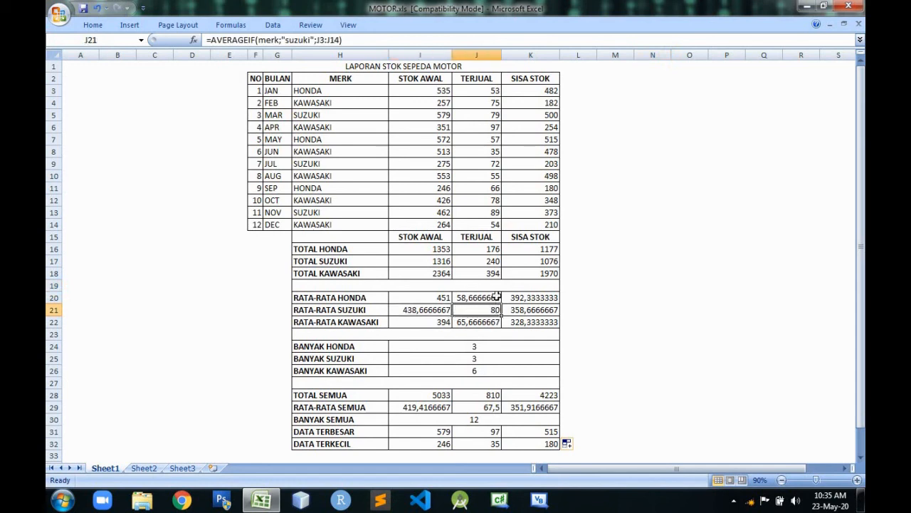
pyautogui.click(496, 297)
pyautogui.click(522, 296)
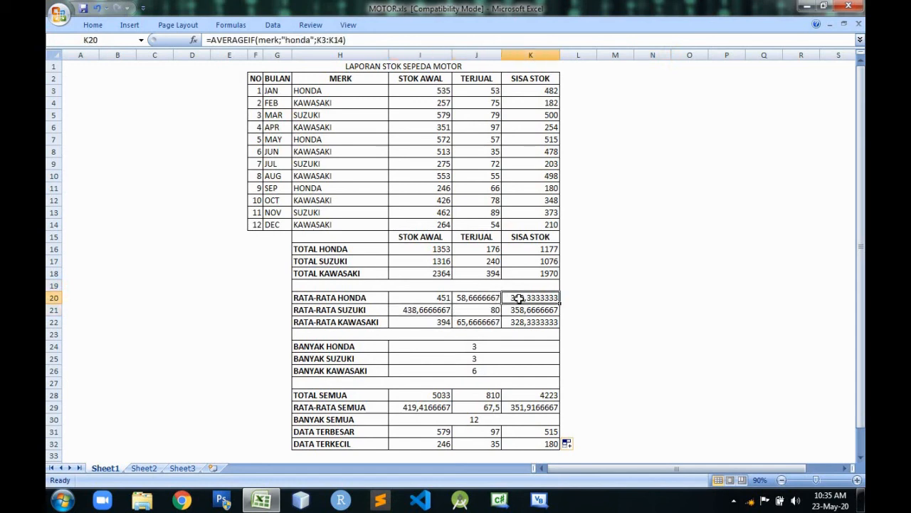
pyautogui.click(482, 320)
pyautogui.click(433, 312)
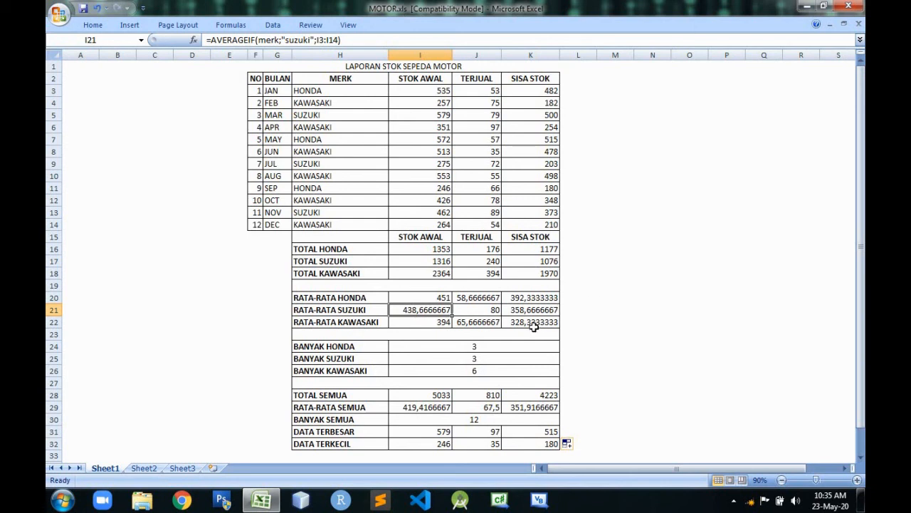
# Round the fractional RATA-RATA results in I21, J20, J22 and K20:K22 to whole numbers by decreasing their decimal places.
pyautogui.click(440, 295)
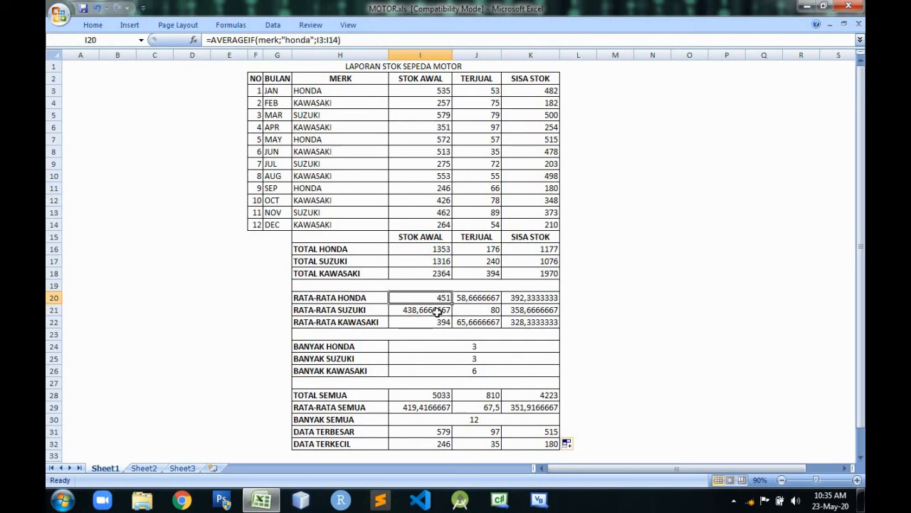
pyautogui.click(438, 311)
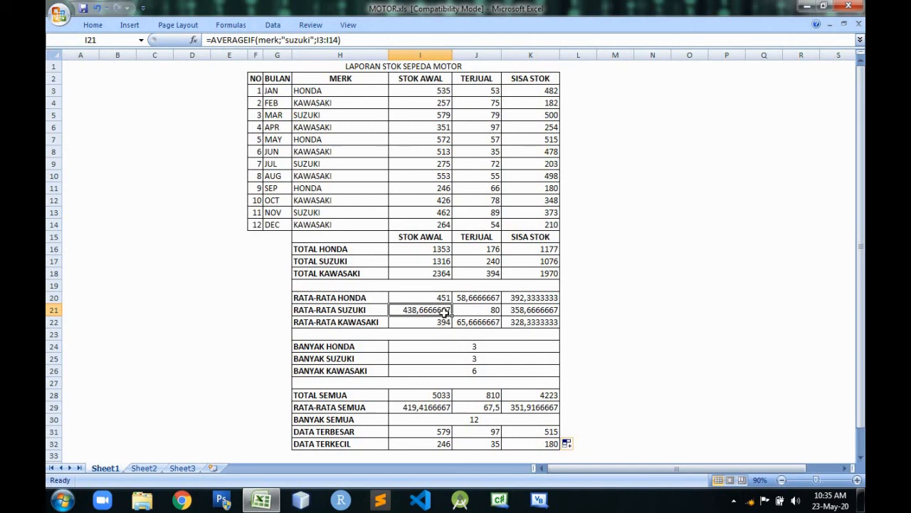
pyautogui.keyDown('ctrl'); pyautogui.click(484, 299); pyautogui.keyUp('ctrl')
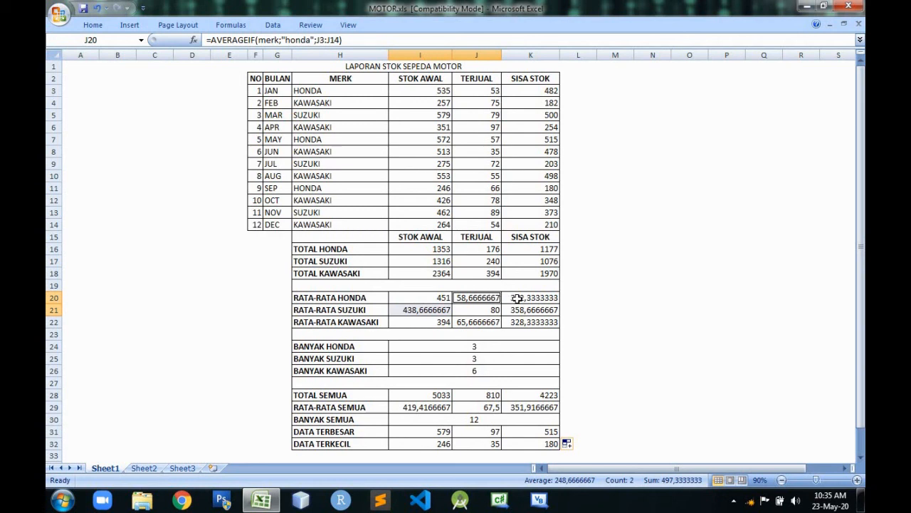
pyautogui.keyDown('ctrl'); pyautogui.click(517, 298); pyautogui.keyUp('ctrl')
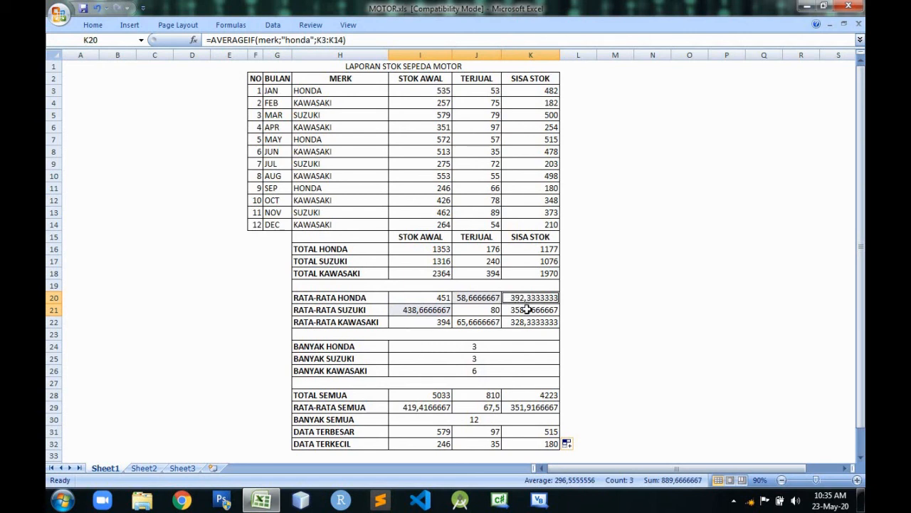
pyautogui.keyDown('ctrl'); pyautogui.click(527, 309); pyautogui.keyUp('ctrl')
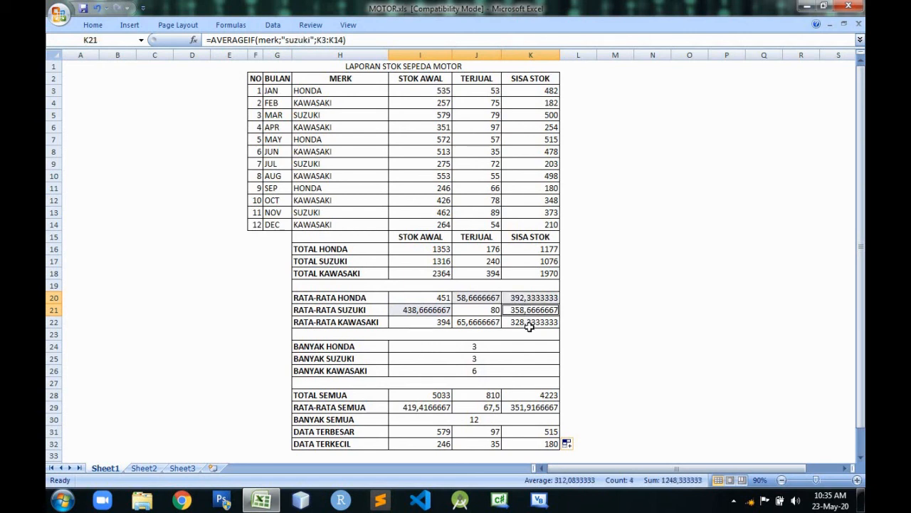
pyautogui.keyDown('ctrl'); pyautogui.click(529, 324); pyautogui.keyUp('ctrl')
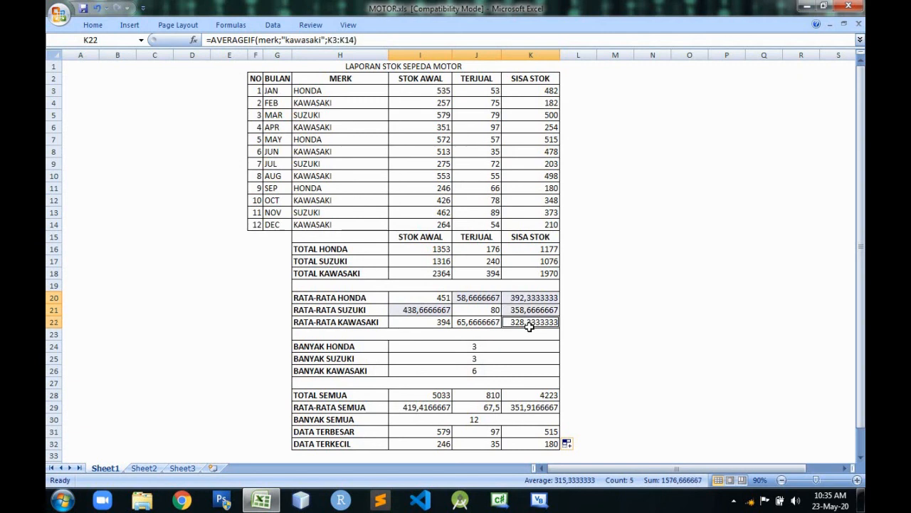
pyautogui.keyDown('ctrl'); pyautogui.click(496, 322); pyautogui.keyUp('ctrl')
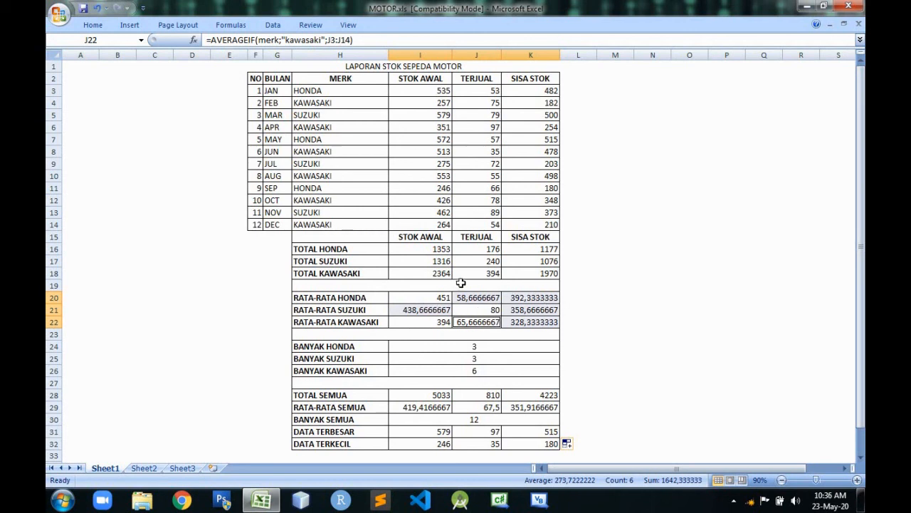
pyautogui.click(93, 25)
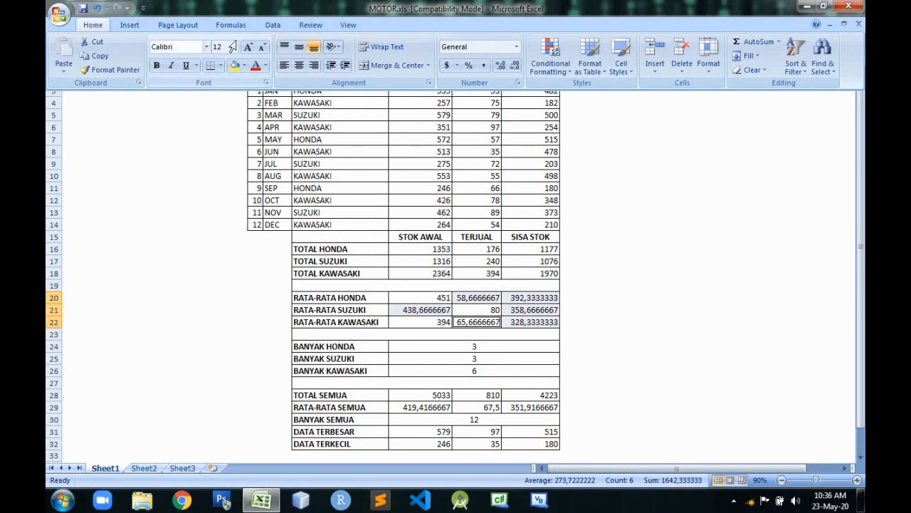
pyautogui.click(515, 66)
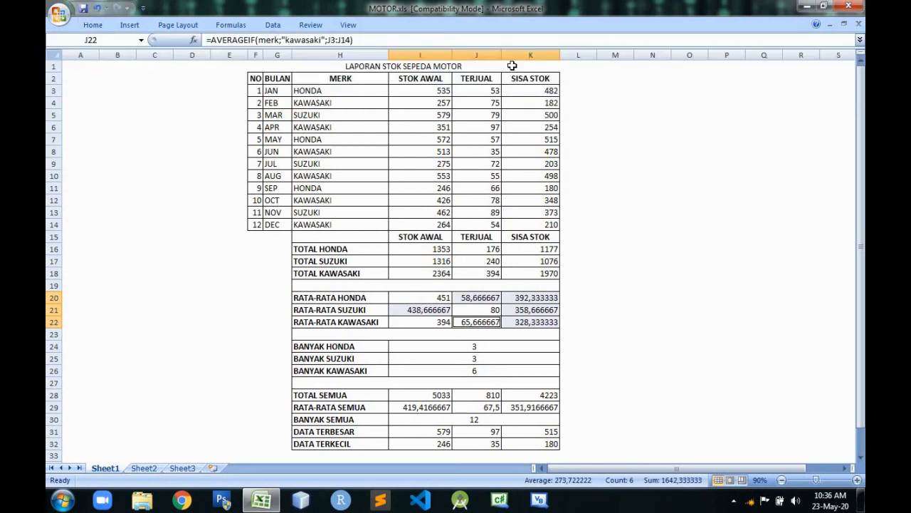
pyautogui.click(93, 24)
pyautogui.click(515, 66)
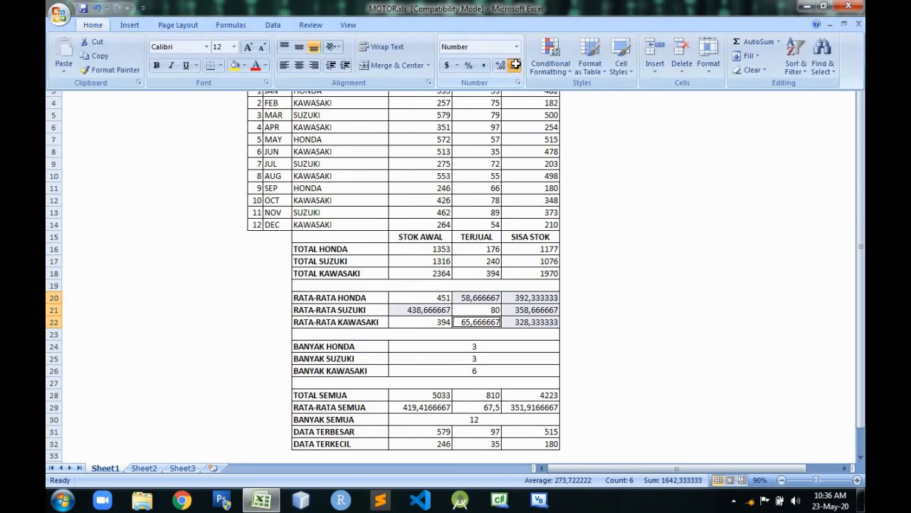
pyautogui.click(98, 26)
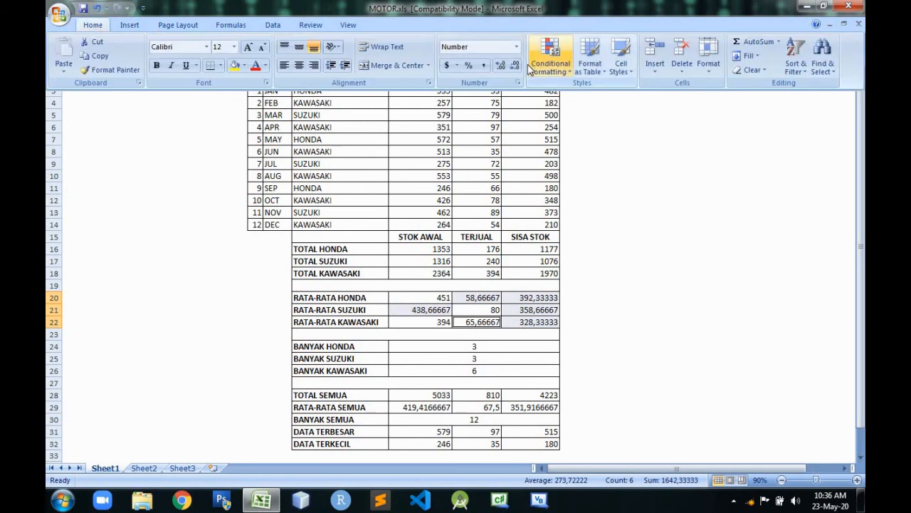
pyautogui.click(515, 66)
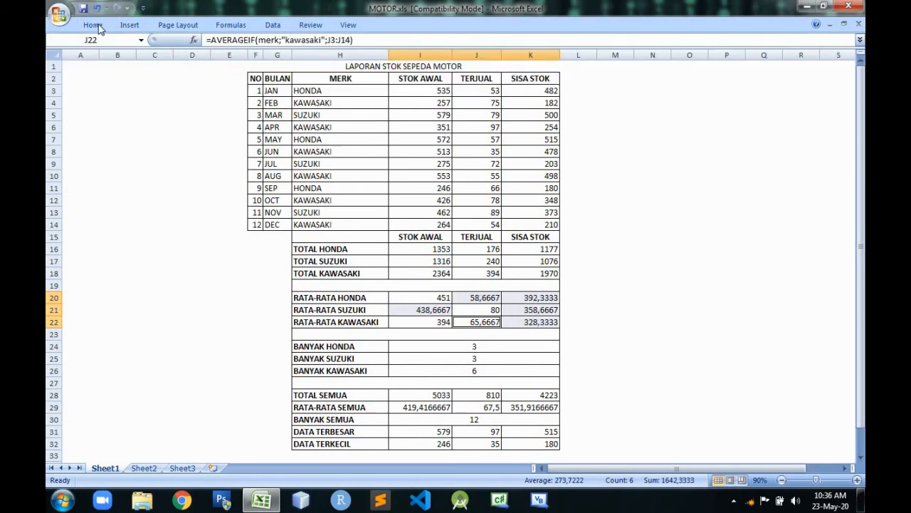
pyautogui.click(93, 25)
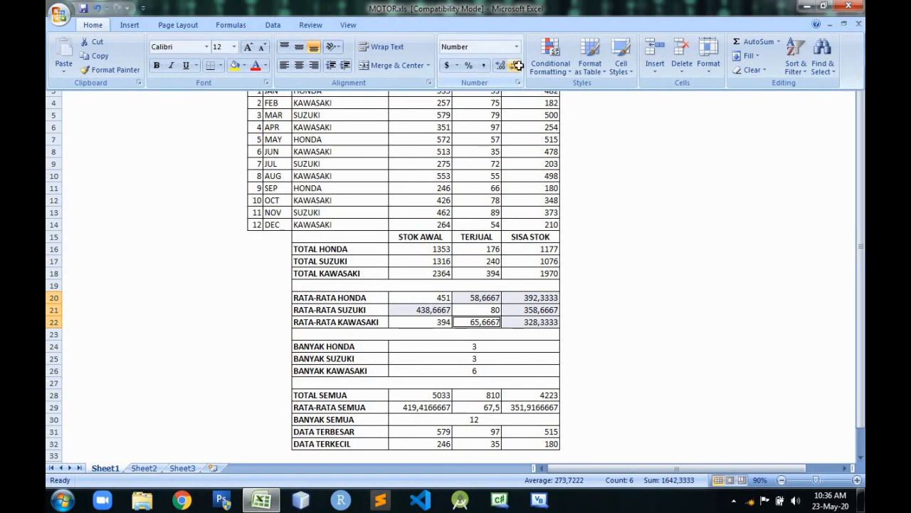
pyautogui.click(515, 66)
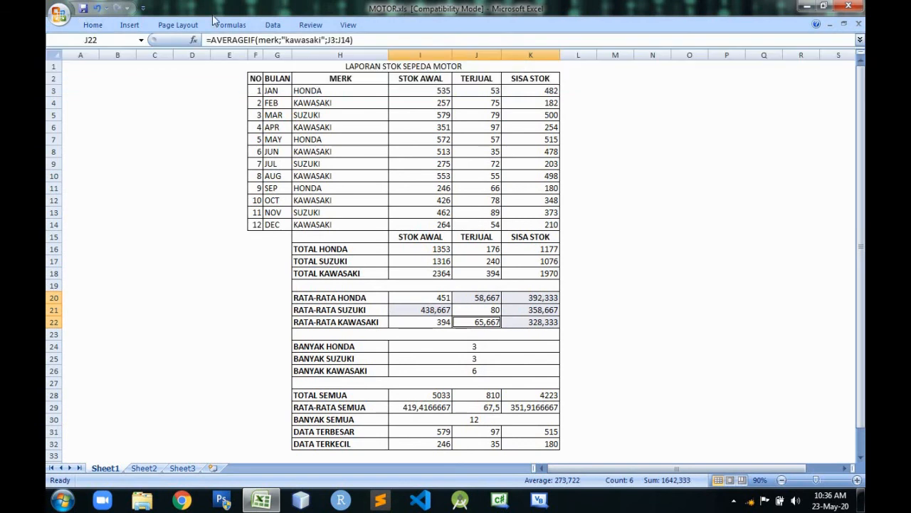
pyautogui.click(93, 25)
pyautogui.click(515, 67)
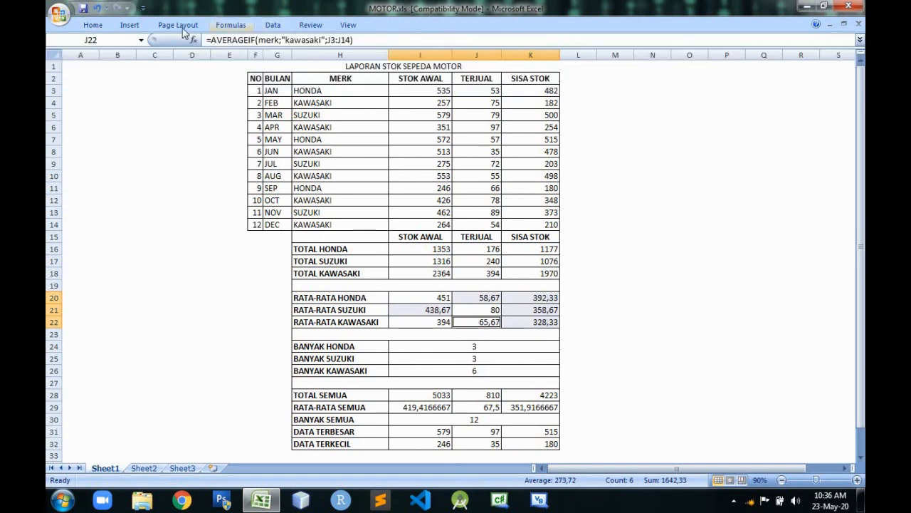
pyautogui.click(93, 25)
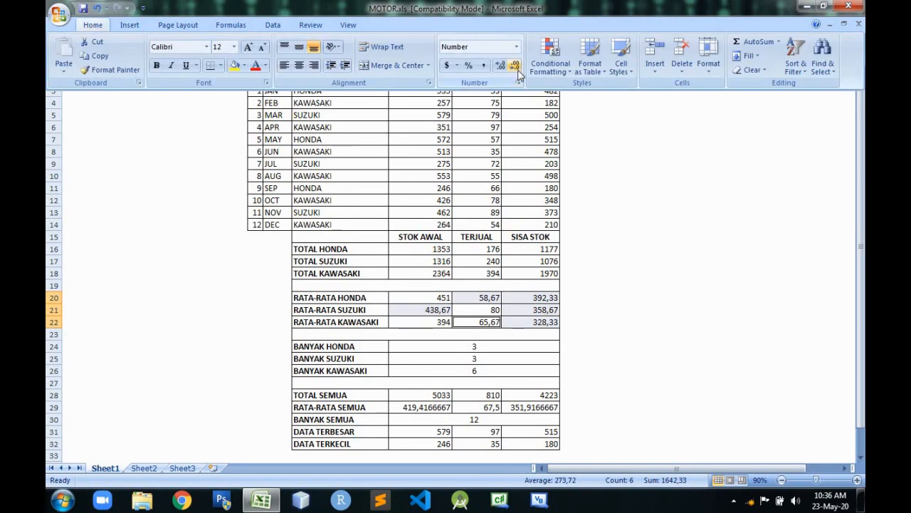
pyautogui.click(516, 68)
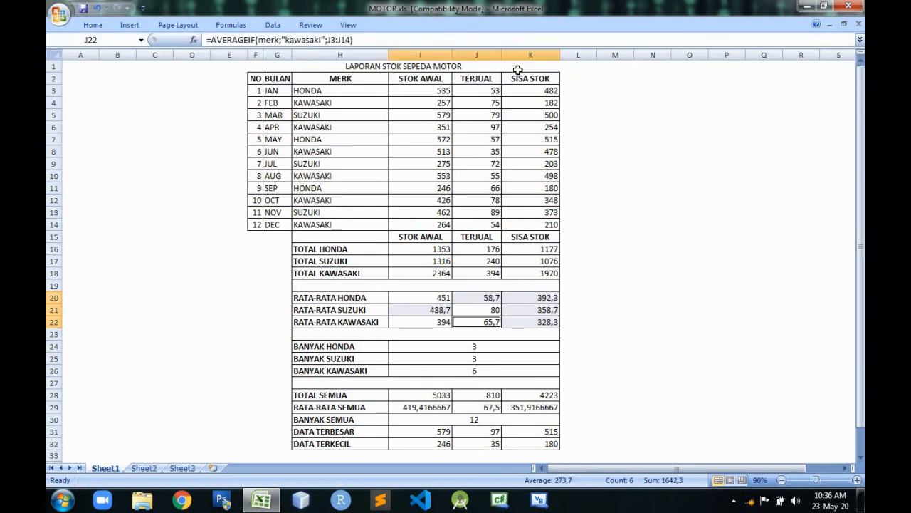
pyautogui.click(93, 25)
pyautogui.click(518, 67)
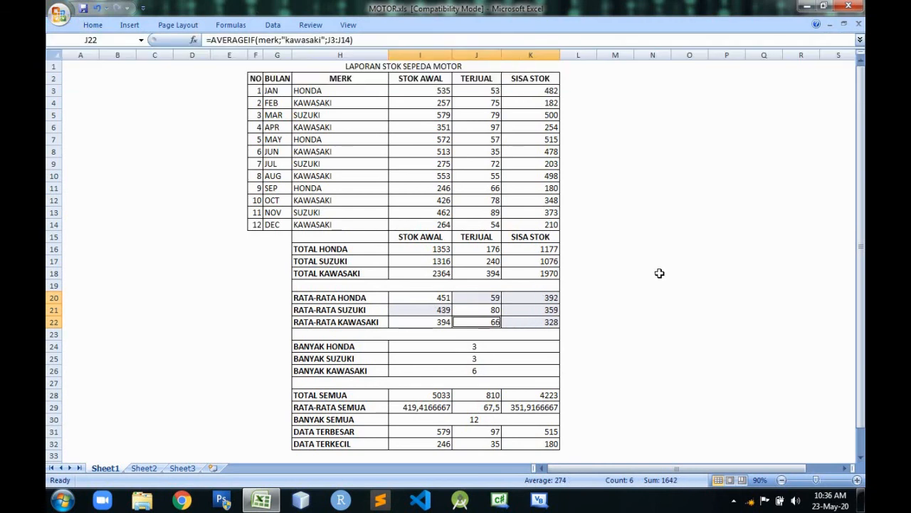
pyautogui.click(654, 273)
pyautogui.click(550, 299)
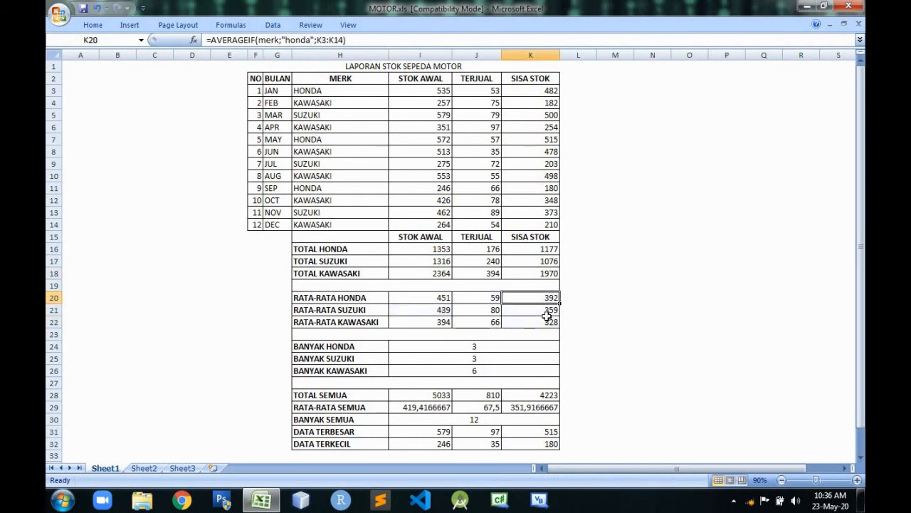
pyautogui.click(552, 322)
# Reduce the RATA-RATA SEMUA averages in I29 and K29 to five decimal places.
pyautogui.click(432, 408)
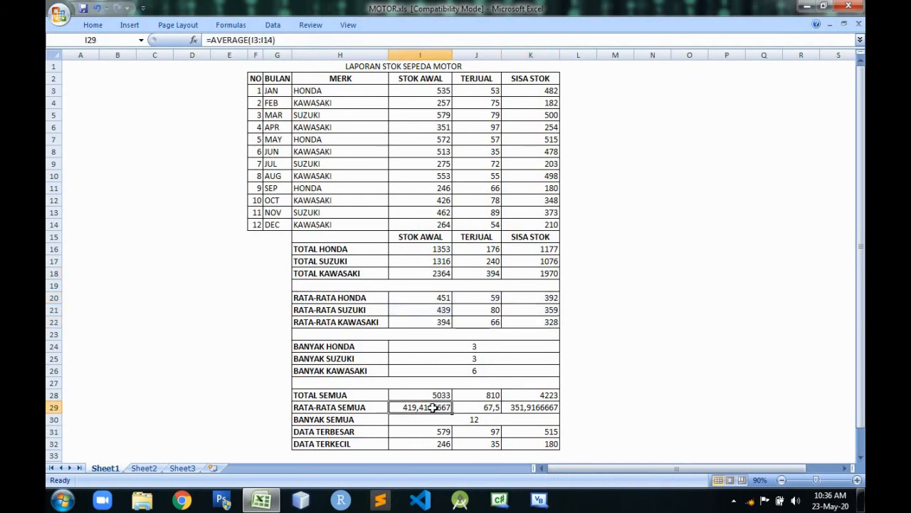
pyautogui.keyDown('ctrl'); pyautogui.click(532, 407); pyautogui.keyUp('ctrl')
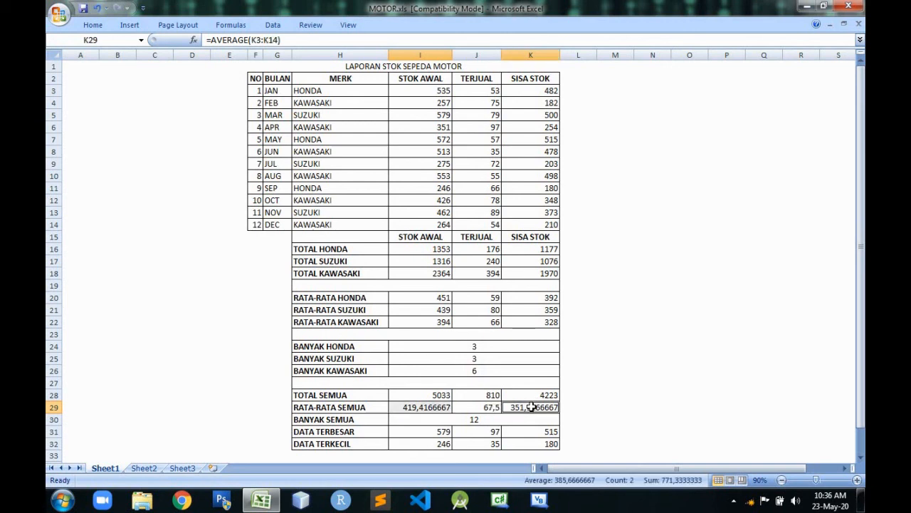
pyautogui.click(94, 24)
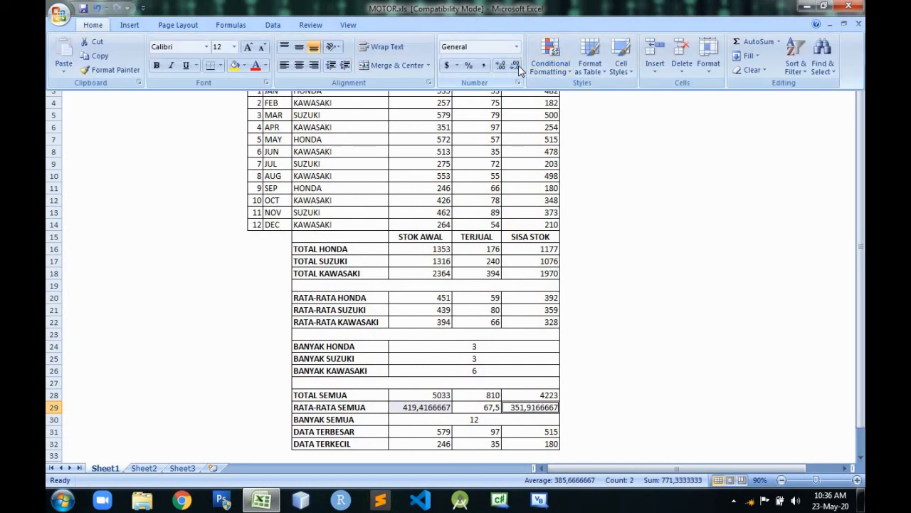
pyautogui.click(517, 67)
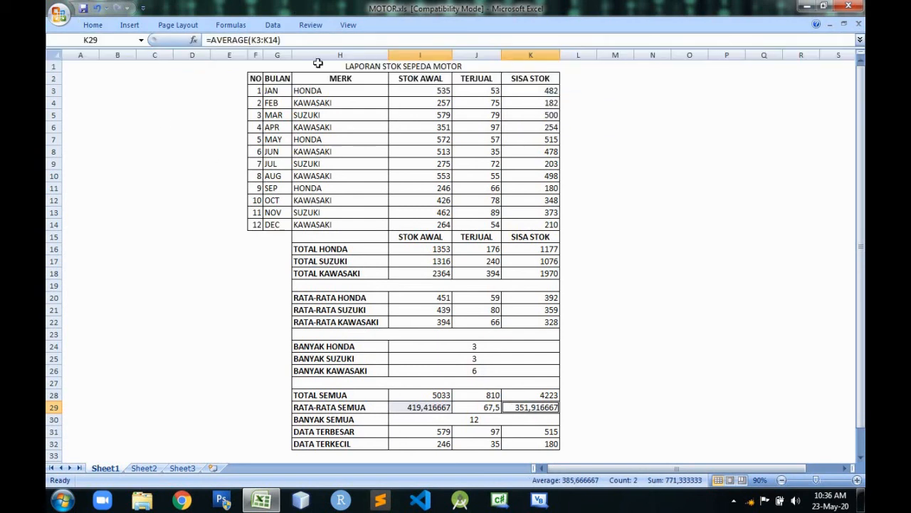
pyautogui.click(93, 25)
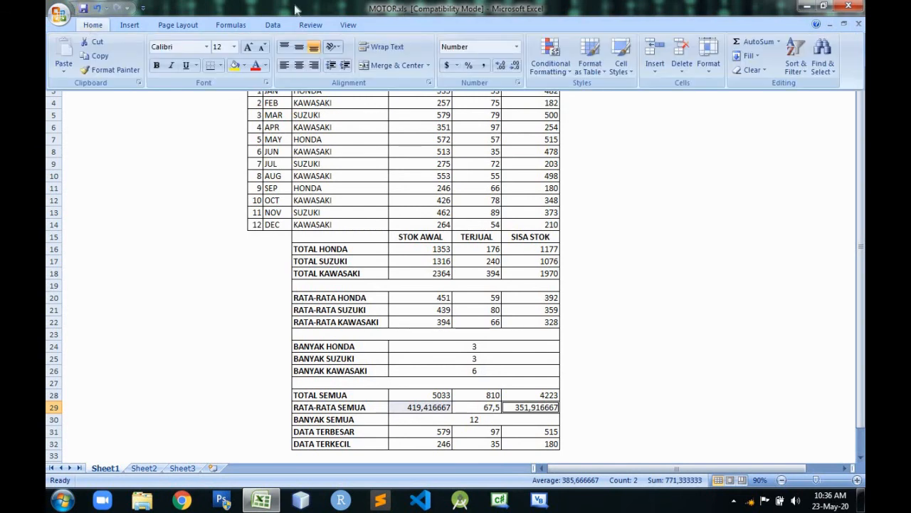
pyautogui.click(513, 65)
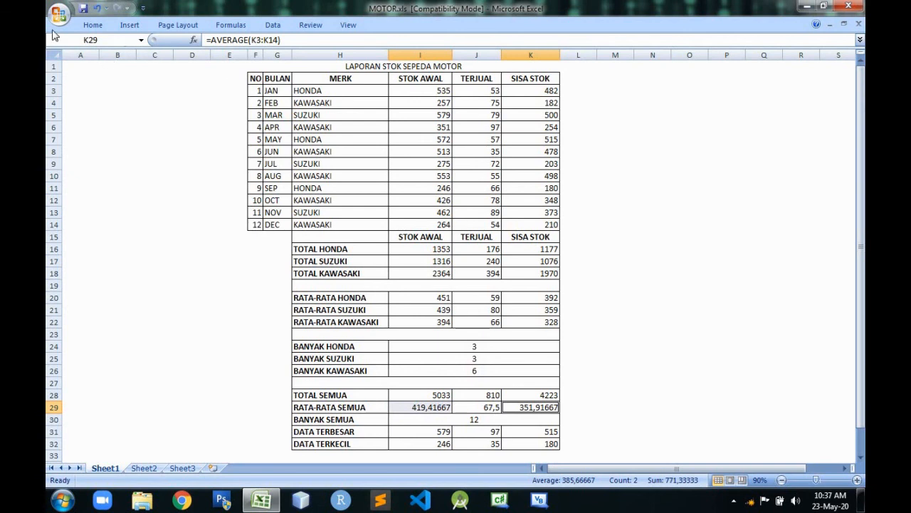
# Turn off Minimize the Ribbon so the ribbon stays expanded, keeping row 29 in view.
pyautogui.click(143, 9)
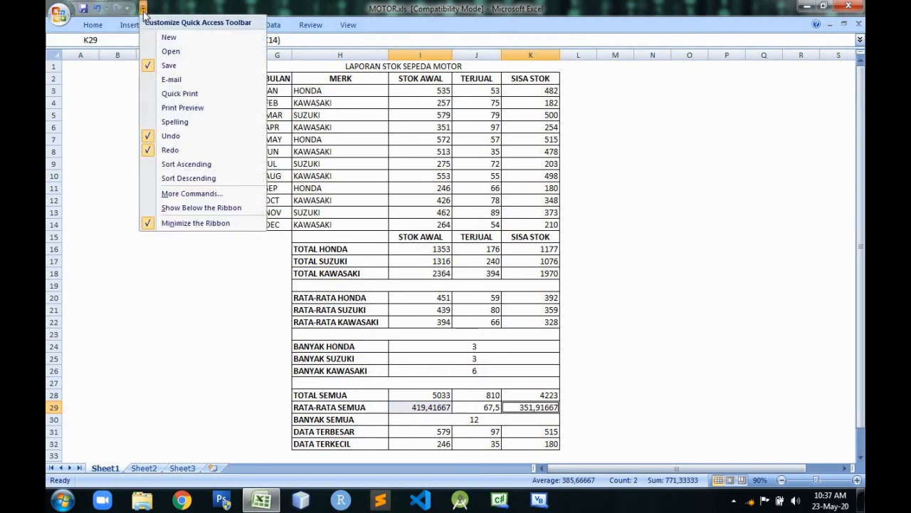
pyautogui.click(201, 224)
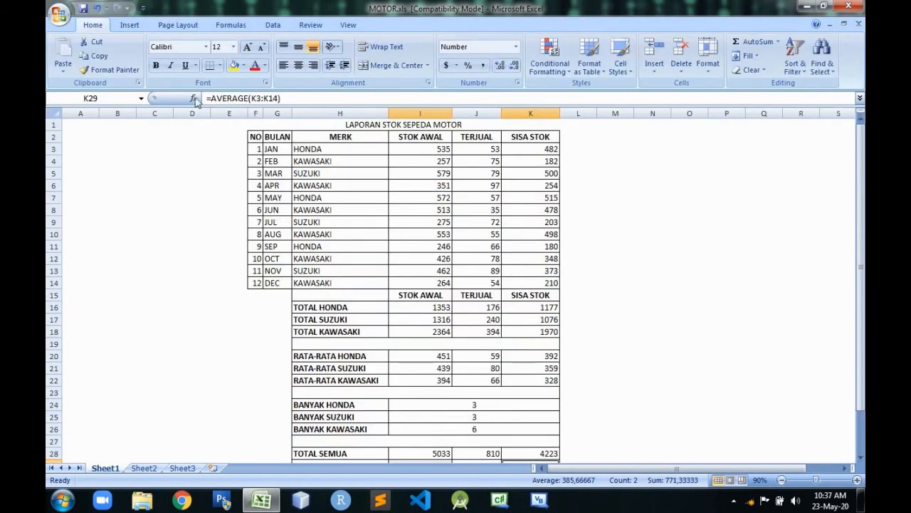
pyautogui.moveTo(863, 281); pyautogui.dragTo(863, 344)
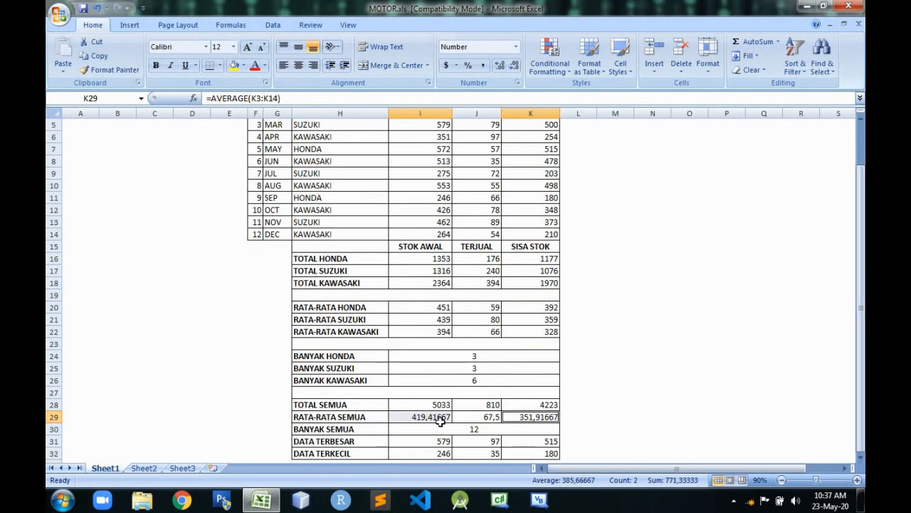
# Display the RATA-RATA SEMUA averages in I29 and K29 without decimal places.
pyautogui.click(514, 66)
pyautogui.click(515, 66)
pyautogui.click(515, 66)
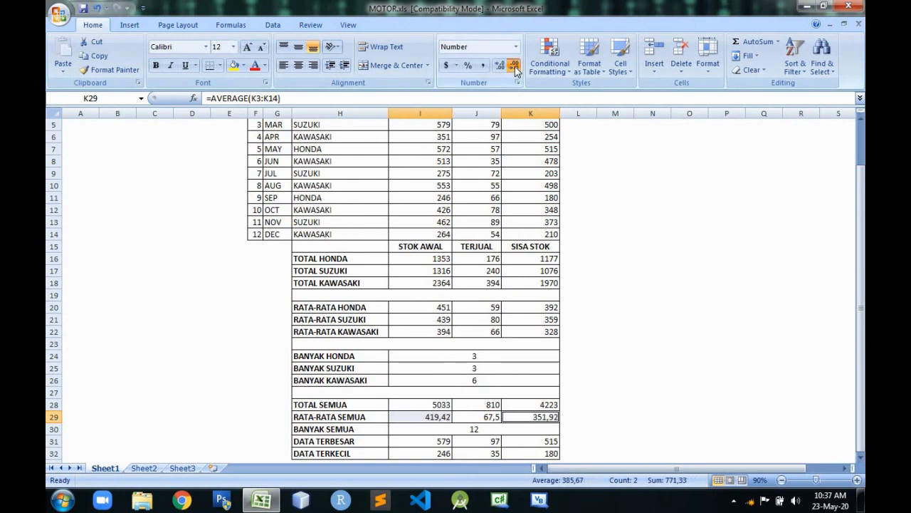
pyautogui.click(515, 66)
pyautogui.click(515, 67)
pyautogui.click(679, 228)
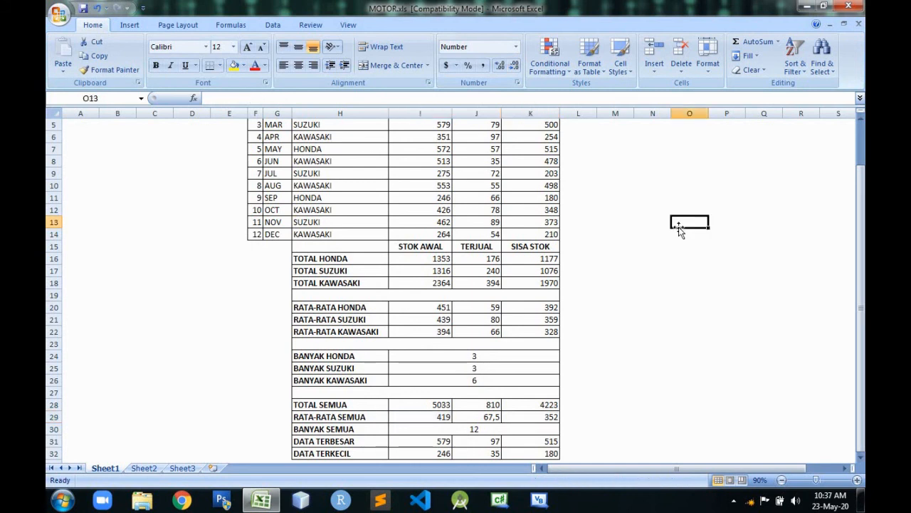
# Minimize the ribbon again so the whole stock report fits in view.
pyautogui.click(644, 321)
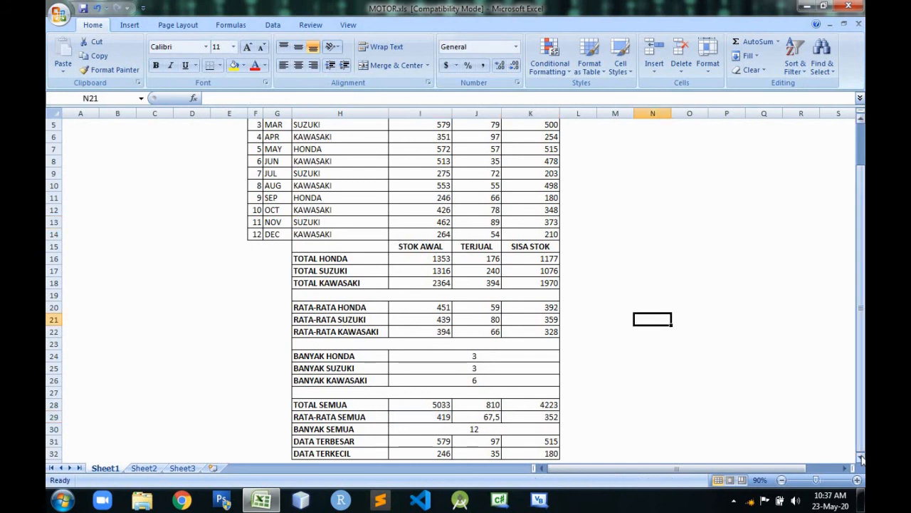
pyautogui.click(860, 459)
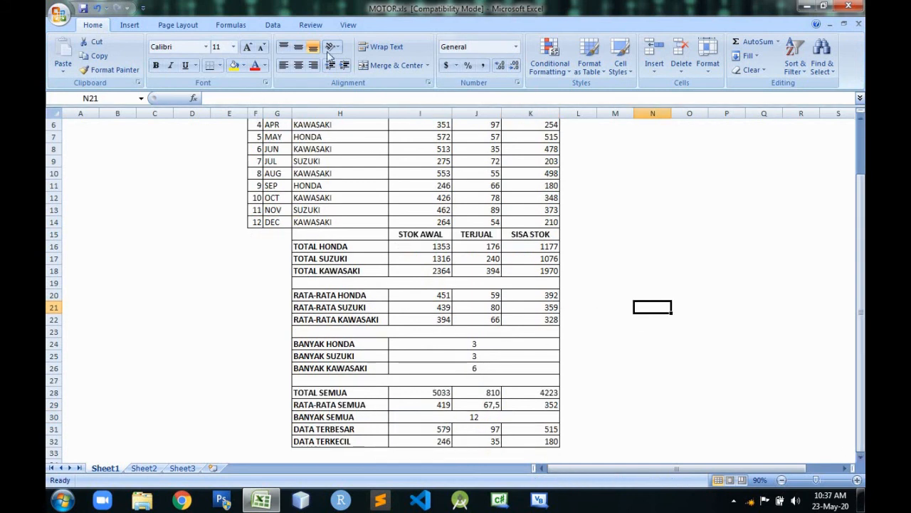
pyautogui.click(143, 8)
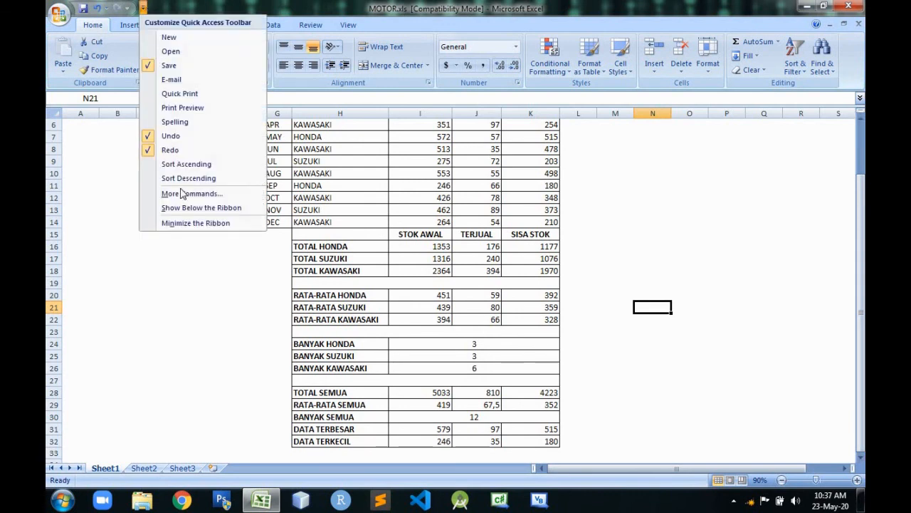
pyautogui.click(197, 223)
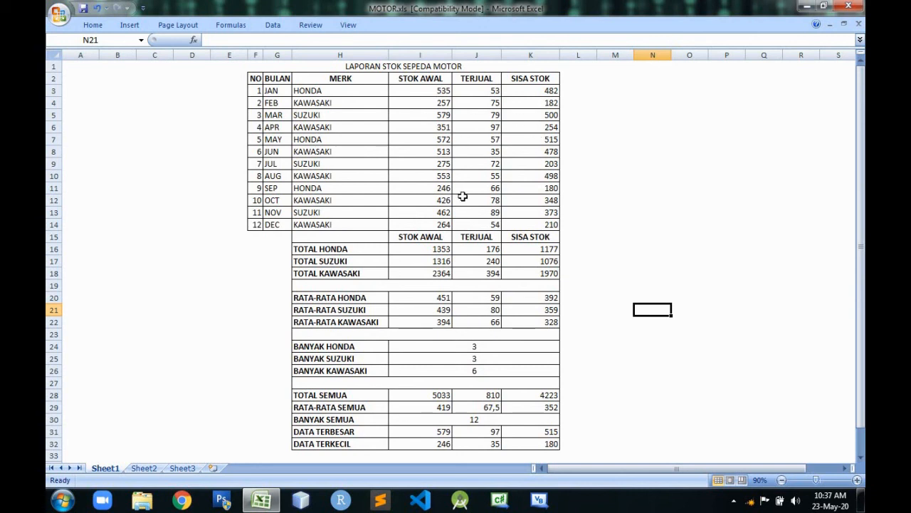
# Examine the STOK AWAL formulas for Honda's total, average and count, plus the overall summary formulas in I28 through I32.
pyautogui.click(438, 248)
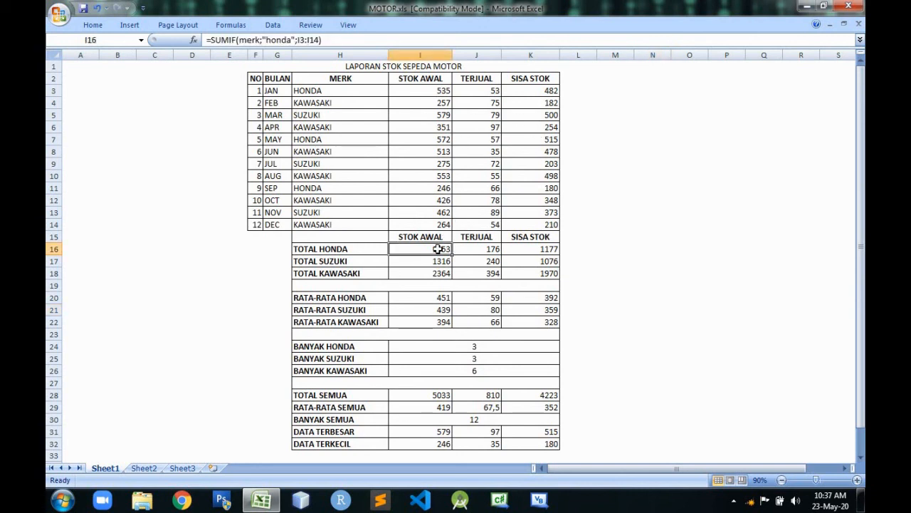
pyautogui.click(438, 298)
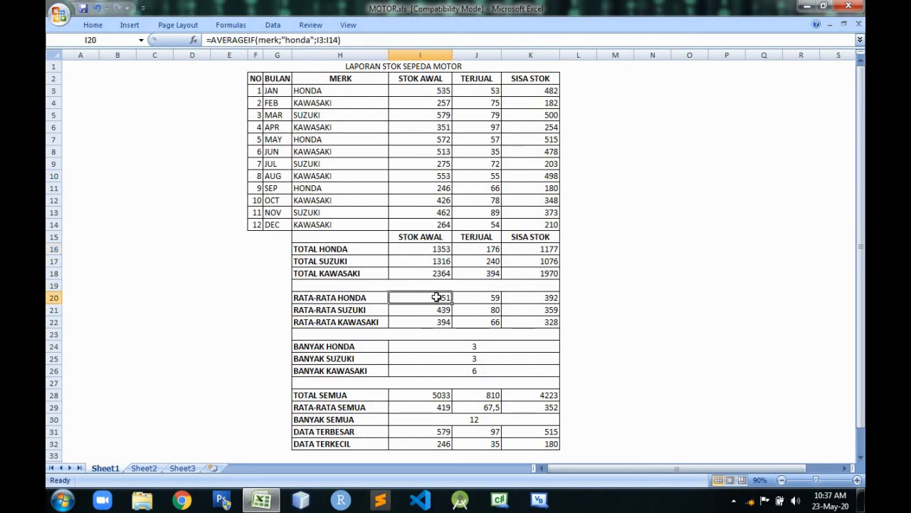
pyautogui.click(441, 346)
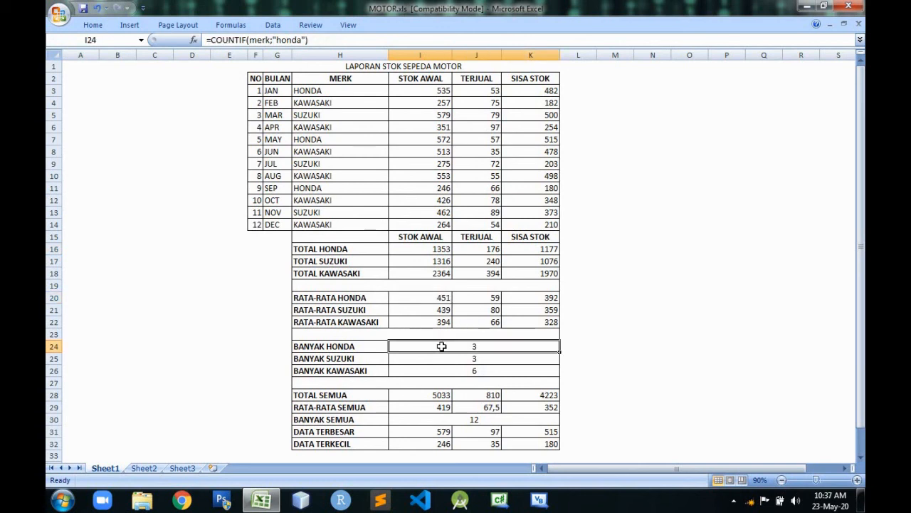
pyautogui.click(439, 394)
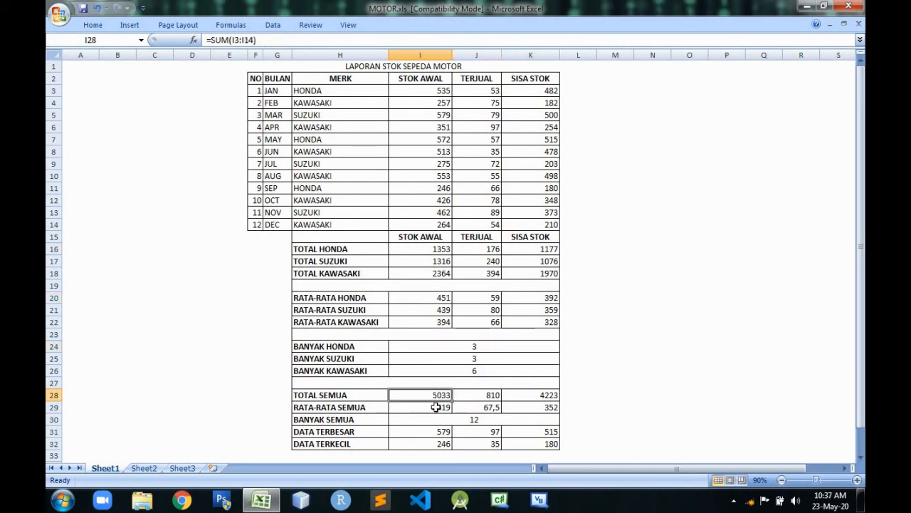
pyautogui.click(436, 406)
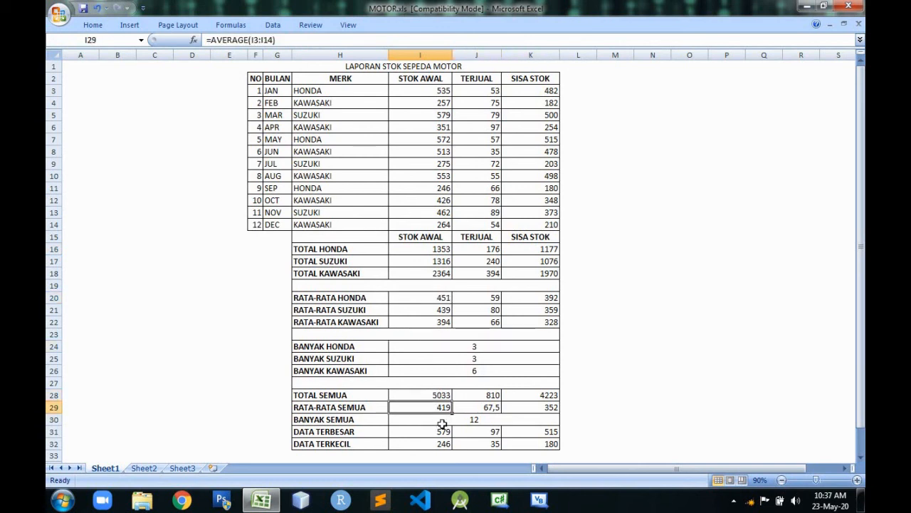
pyautogui.click(447, 419)
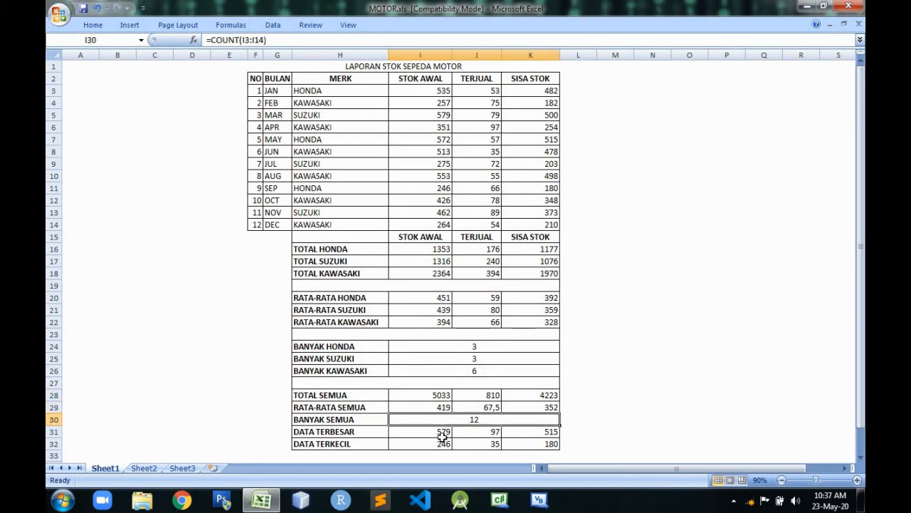
pyautogui.click(443, 434)
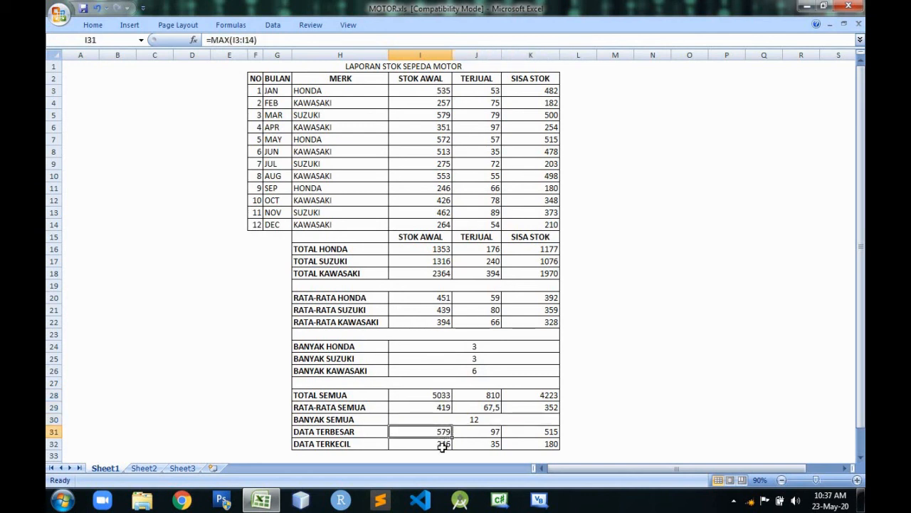
pyautogui.click(443, 444)
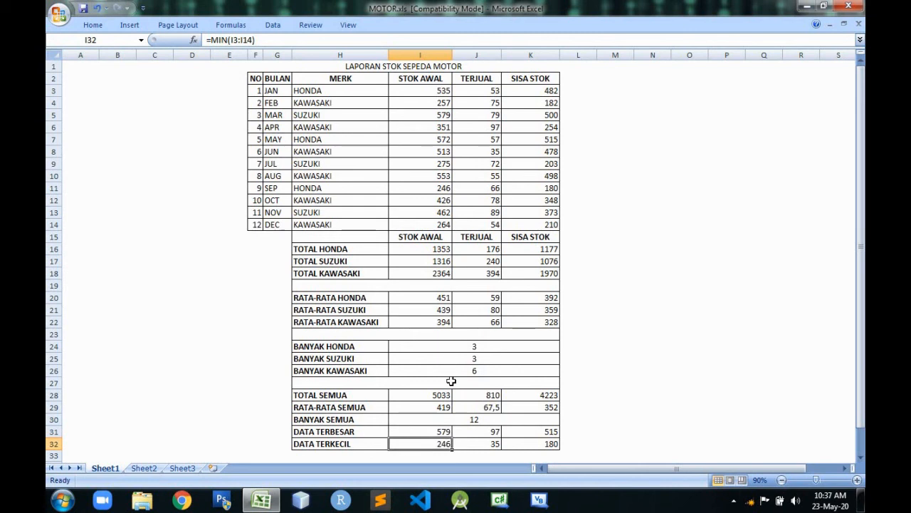
# Compare the conditional Honda formulas in I16, I20 and I24 with the plain formulas in I28:I32 once more, ending on empty cell L1.
pyautogui.click(447, 249)
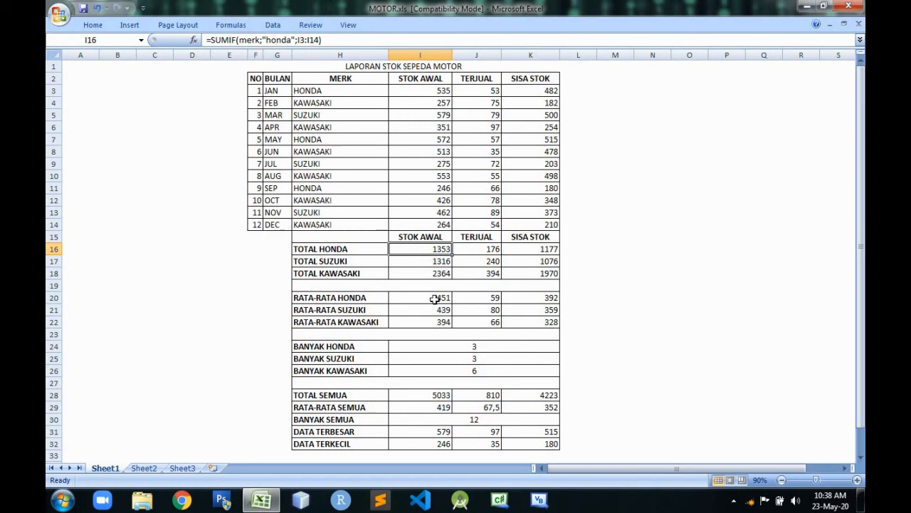
pyautogui.click(434, 300)
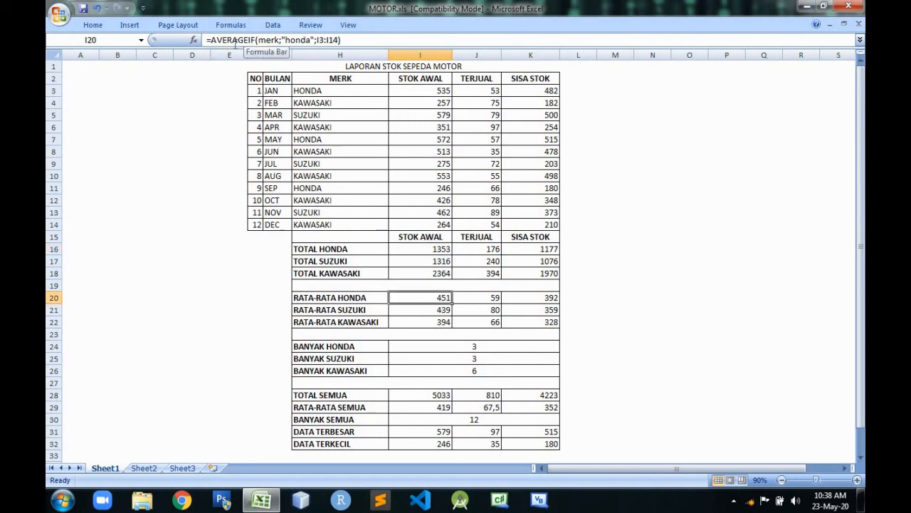
pyautogui.click(436, 349)
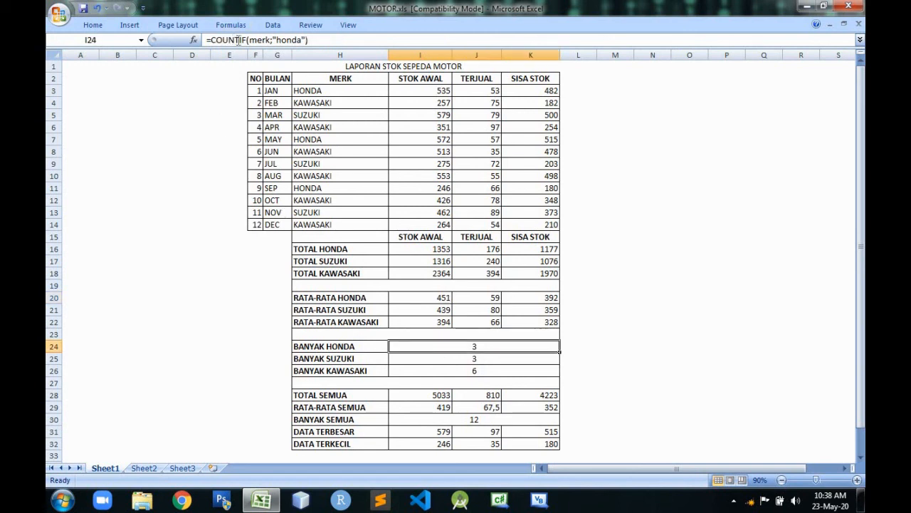
pyautogui.click(441, 397)
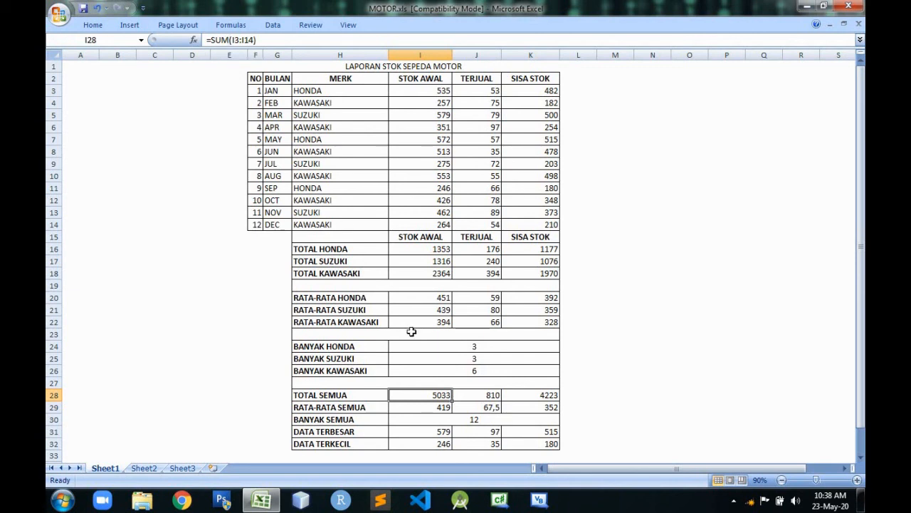
pyautogui.click(444, 408)
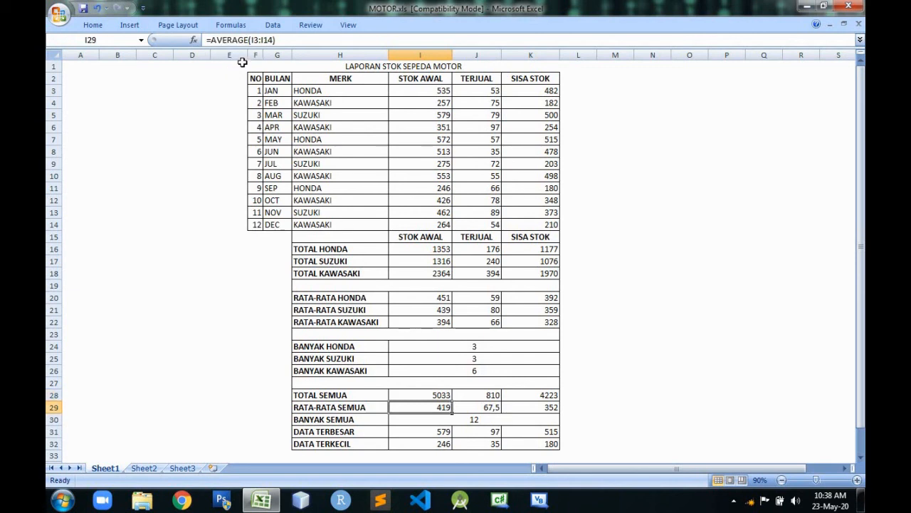
pyautogui.click(442, 416)
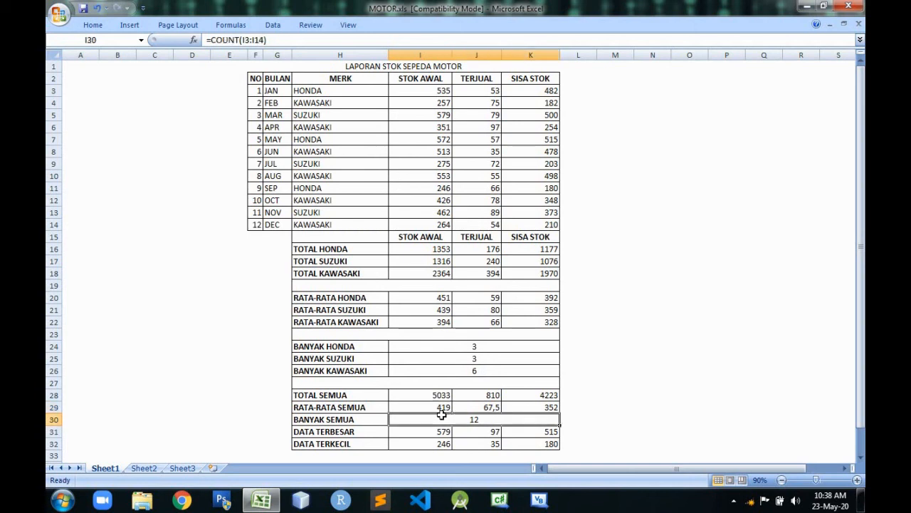
pyautogui.click(413, 436)
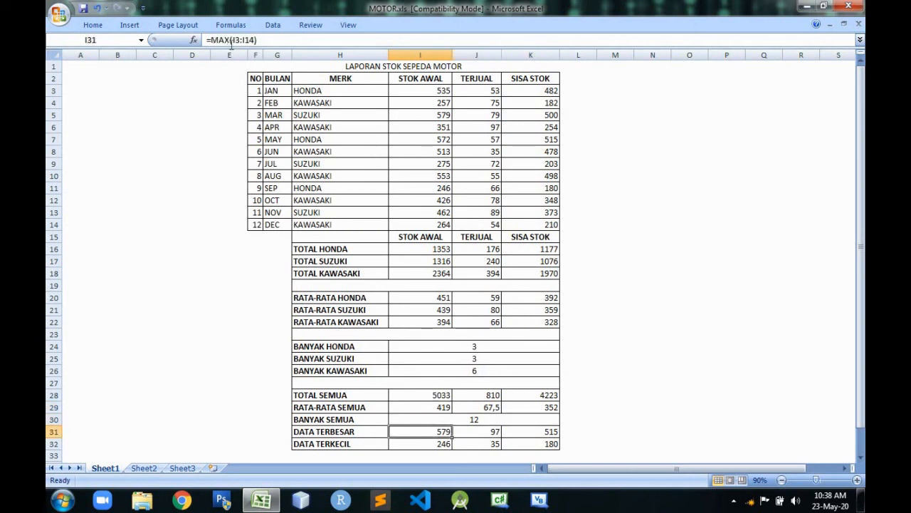
pyautogui.click(428, 443)
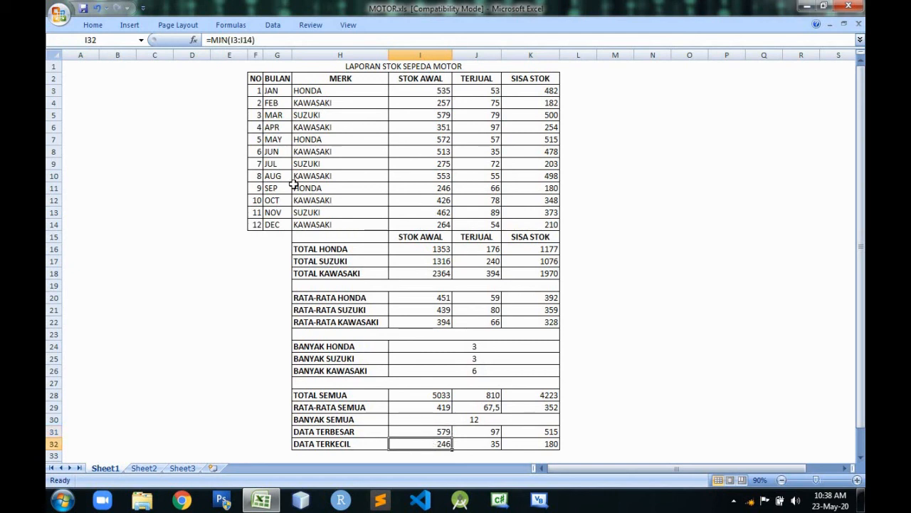
pyautogui.click(576, 66)
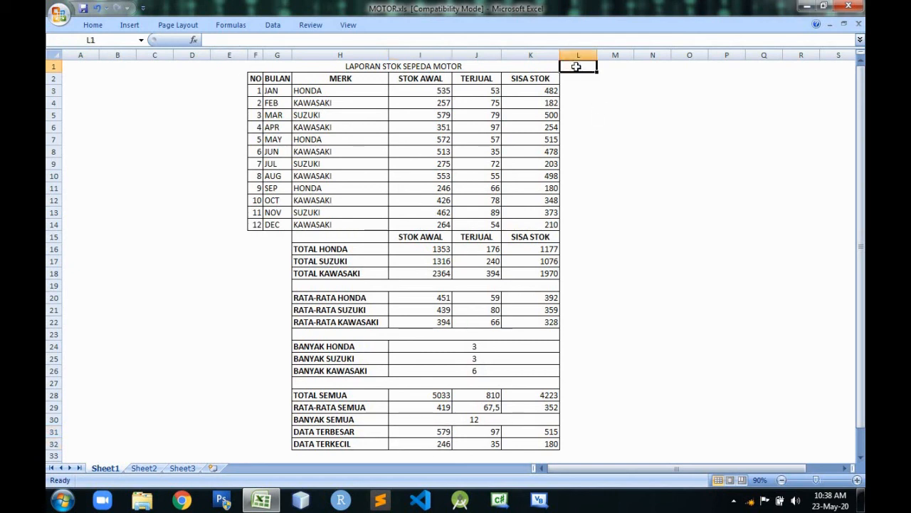